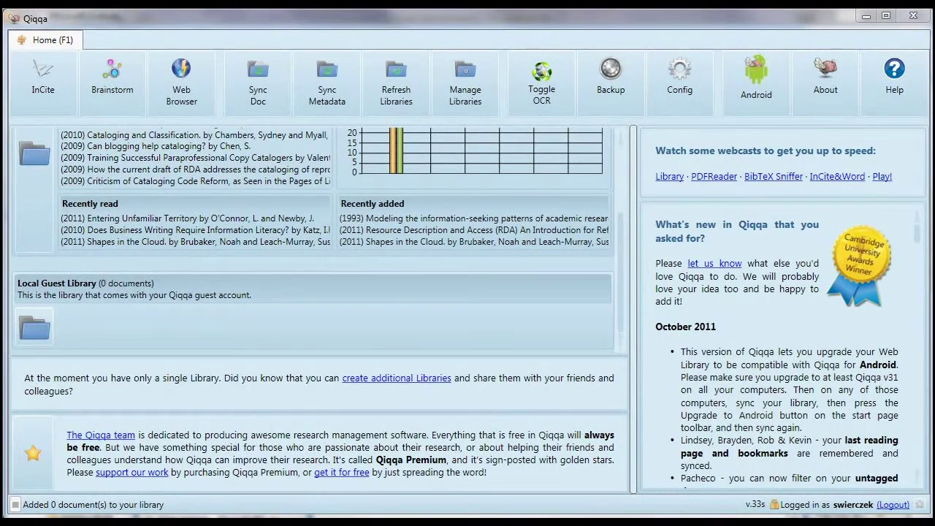
# Step: Open the account's own web library and drop 497311.pdf into it from the Information Literacy PDFs folder window
pyautogui.scroll(5, 314, 239)
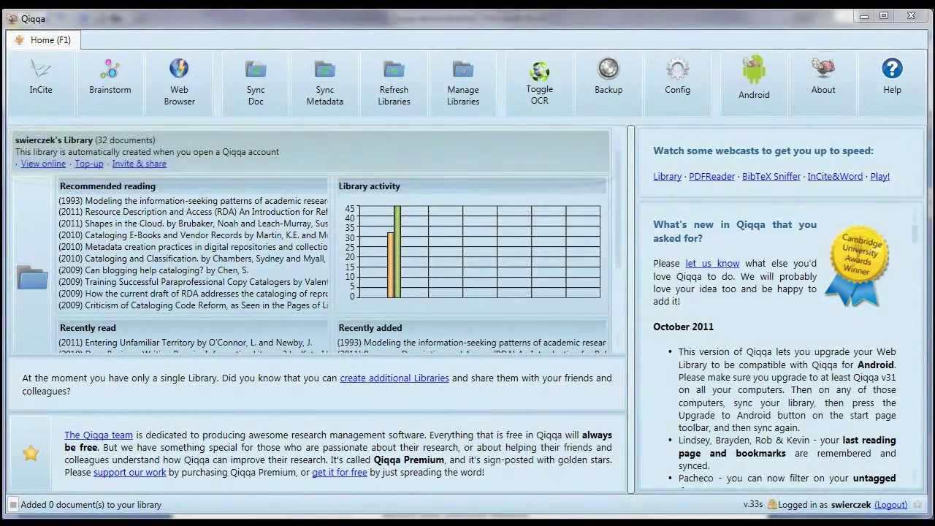
pyautogui.click(106, 264)
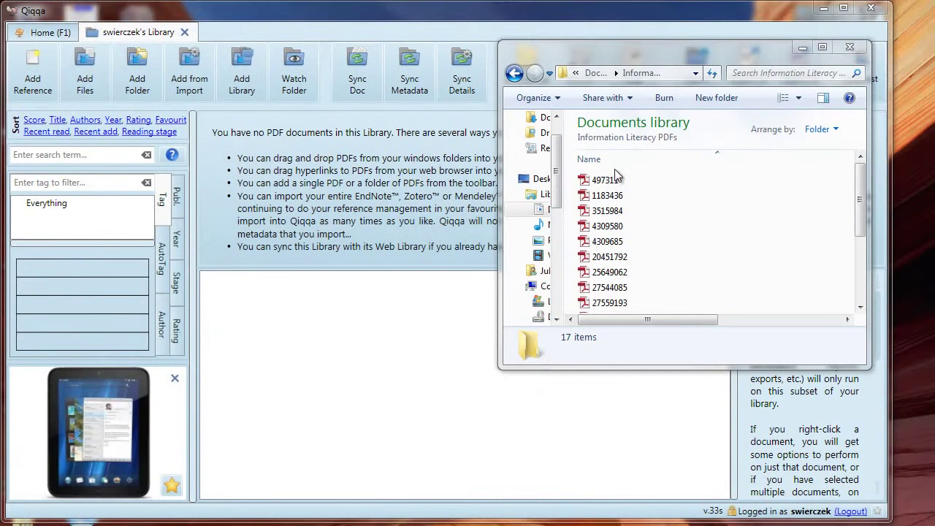
pyautogui.moveTo(611, 184); pyautogui.dragTo(375, 331)
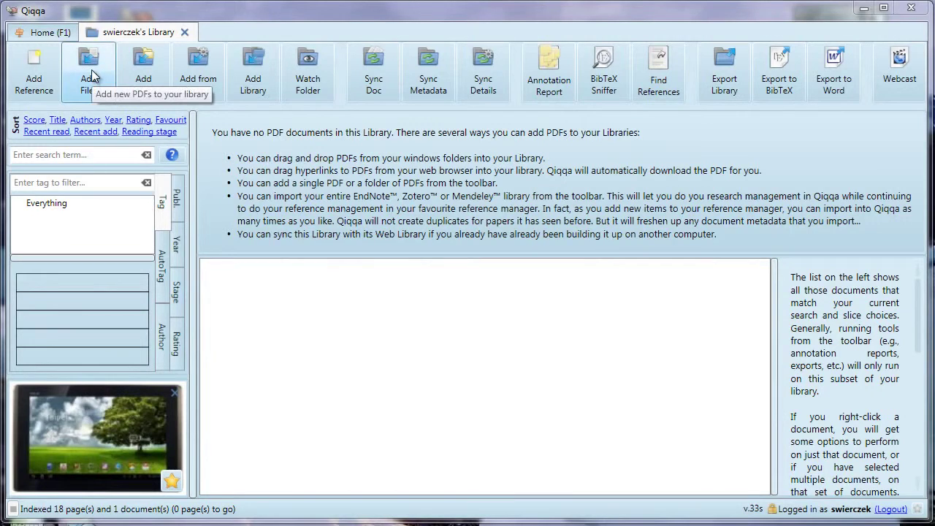
# Step: Use Add Files to add the single file 497311 from the Information Literacy PDFs folder to the library
pyautogui.click(91, 75)
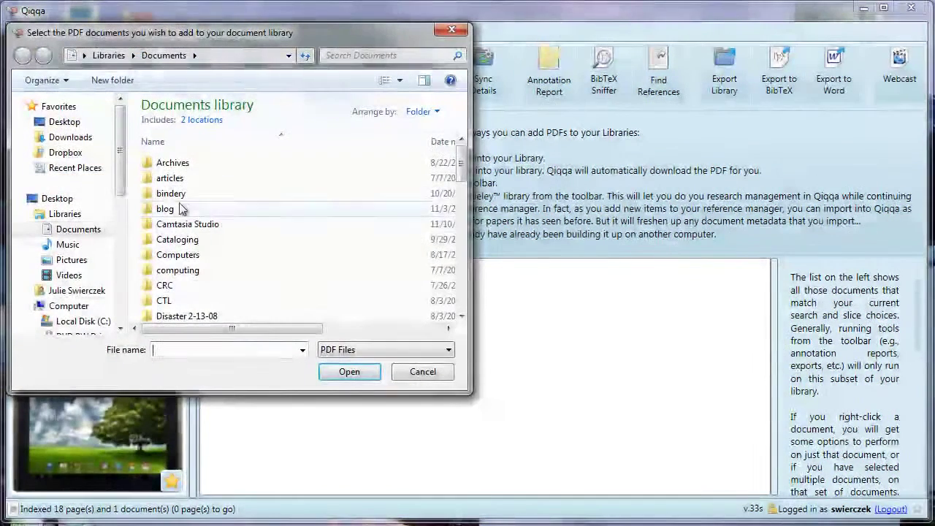
pyautogui.moveTo(461, 169); pyautogui.dragTo(463, 223)
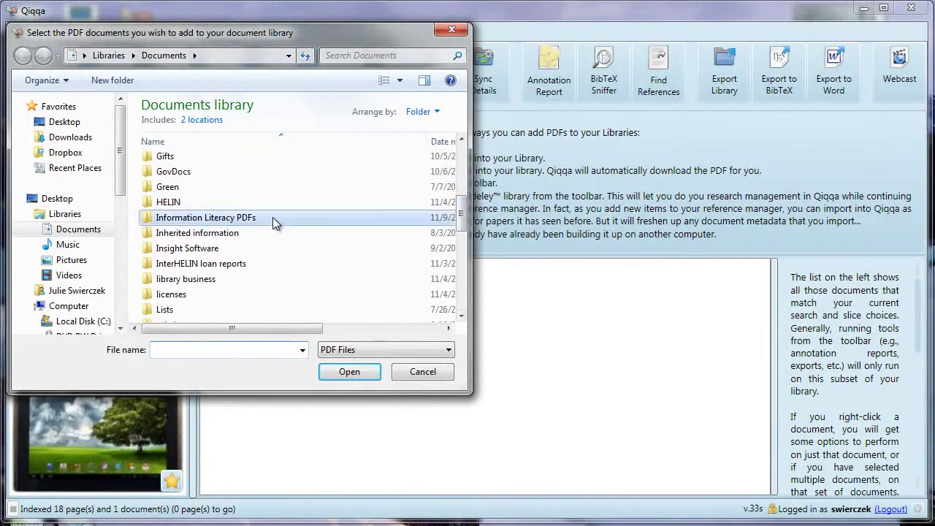
pyautogui.doubleClick(272, 217)
pyautogui.click(244, 165)
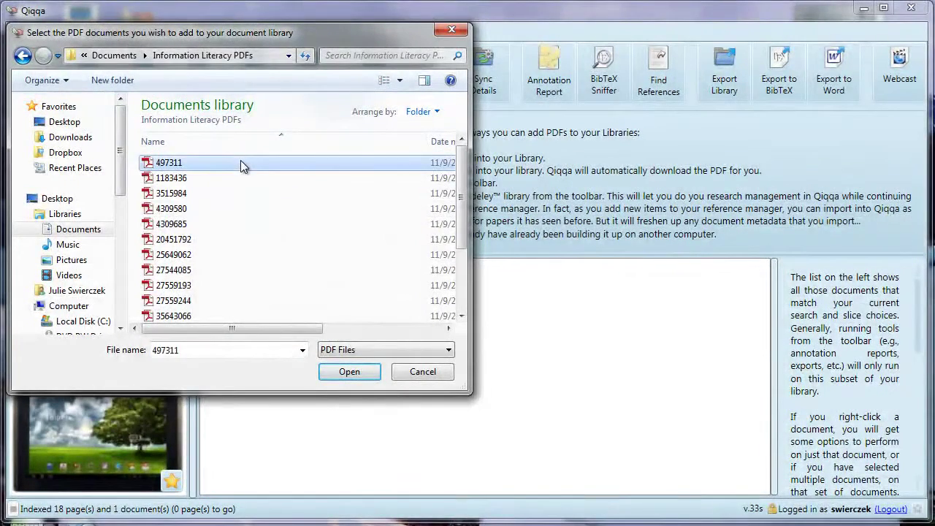
pyautogui.click(349, 371)
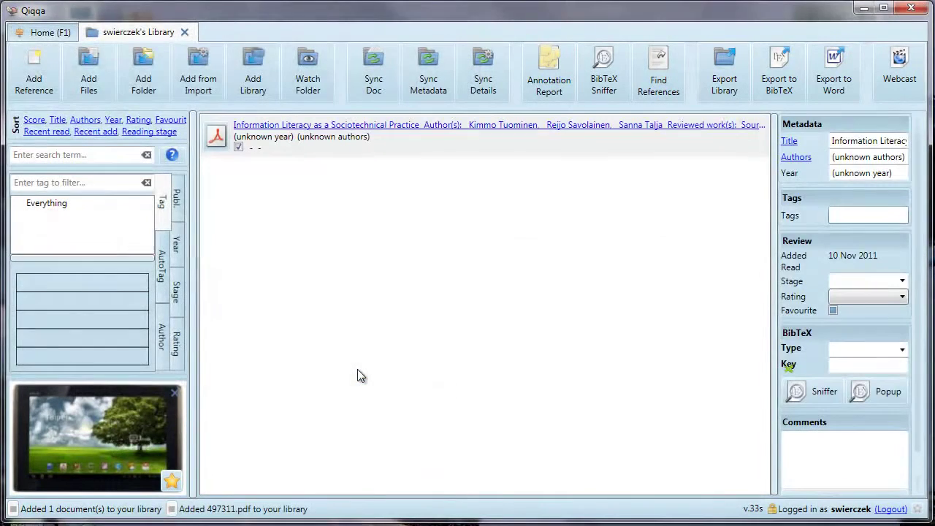
# Step: Add the files 1183436, 3515984 and 4309580 from the Information Literacy PDFs folder to the library together, leaving out 497311
pyautogui.click(91, 84)
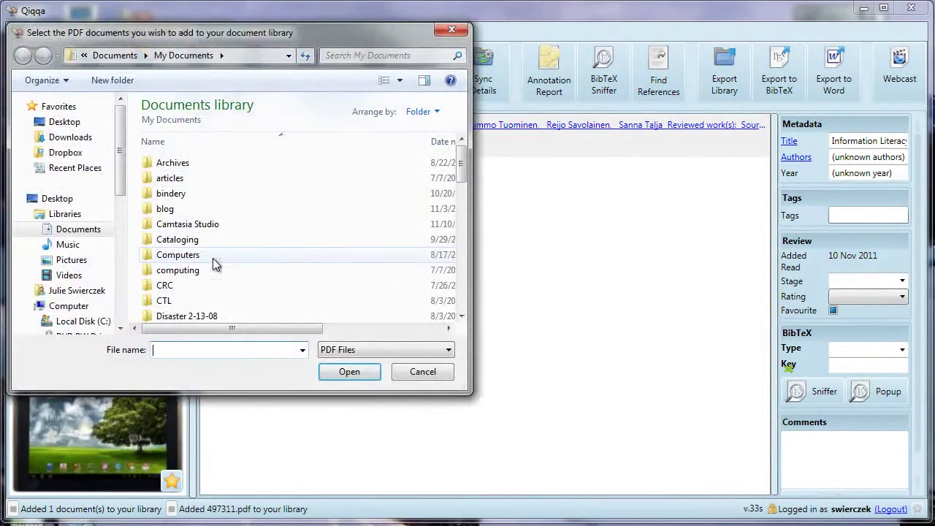
pyautogui.scroll(-3, 221, 252)
pyautogui.scroll(-1, 224, 256)
pyautogui.doubleClick(219, 268)
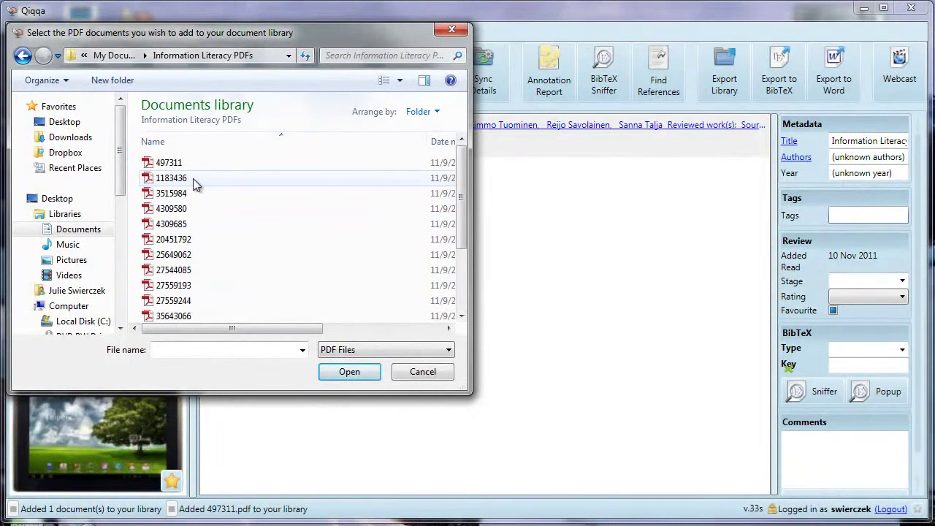
pyautogui.keyDown('shift'); pyautogui.click(193, 178); pyautogui.keyUp('shift')
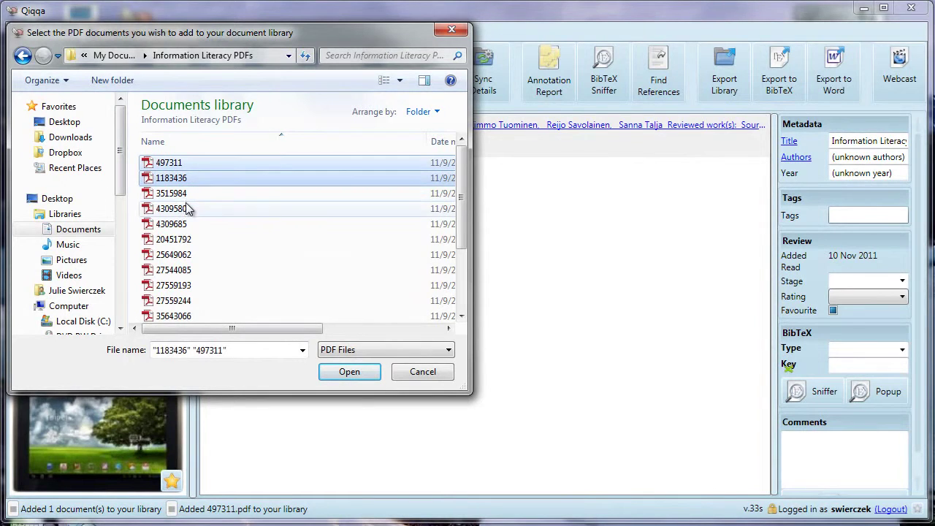
pyautogui.keyDown('ctrl'); pyautogui.click(179, 194); pyautogui.keyUp('ctrl')
pyautogui.keyDown('ctrl'); pyautogui.click(184, 209); pyautogui.keyUp('ctrl')
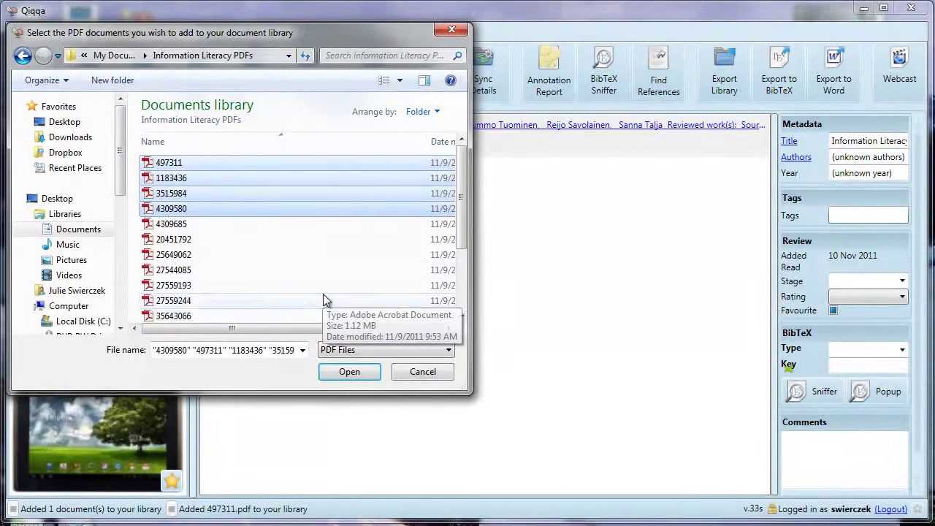
pyautogui.keyDown('ctrl'); pyautogui.click(216, 163); pyautogui.keyUp('ctrl')
pyautogui.click(351, 372)
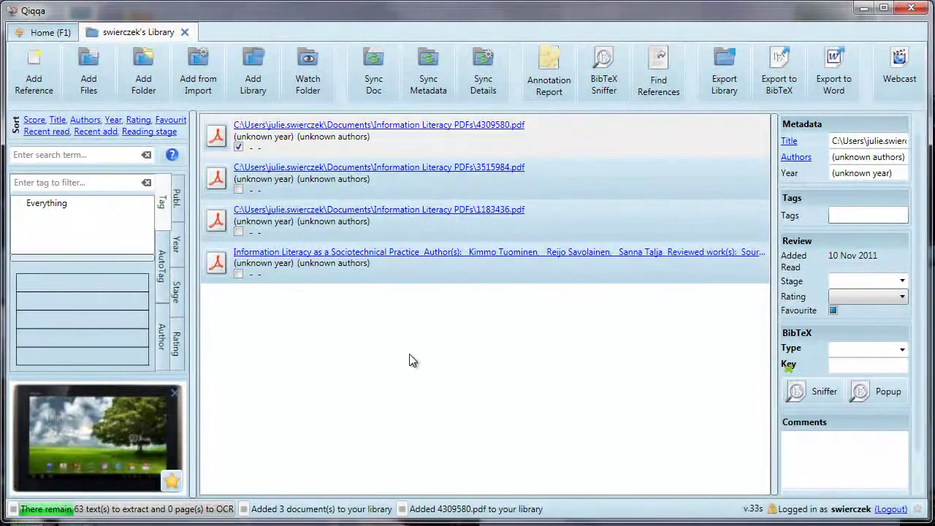
# Step: Import the whole Information Literacy PDFs folder from My Documents, including subfolders and adding subfolder names as tags
pyautogui.click(144, 85)
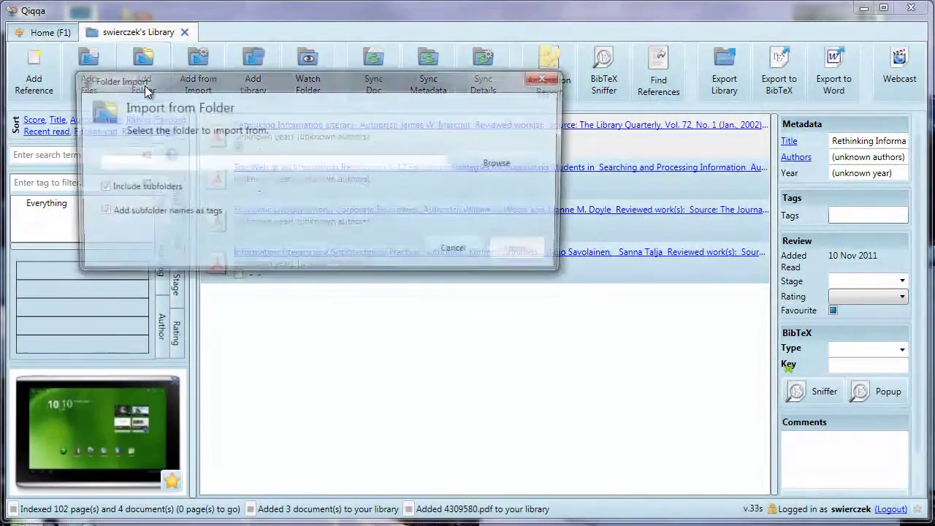
pyautogui.click(501, 165)
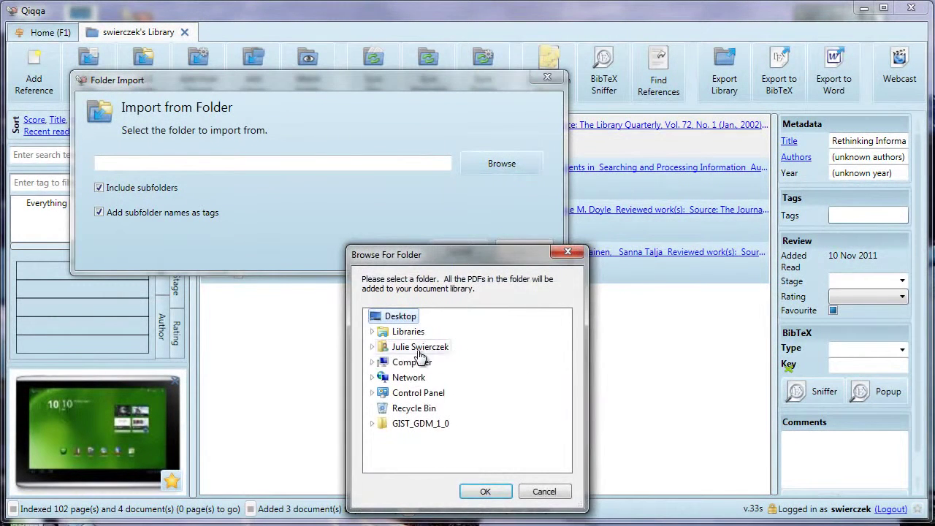
pyautogui.click(373, 349)
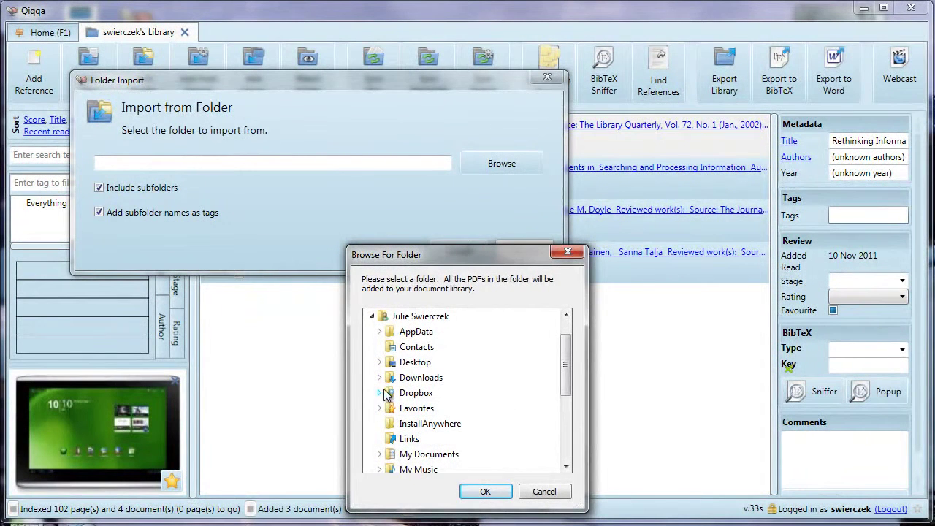
pyautogui.scroll(-1, 385, 394)
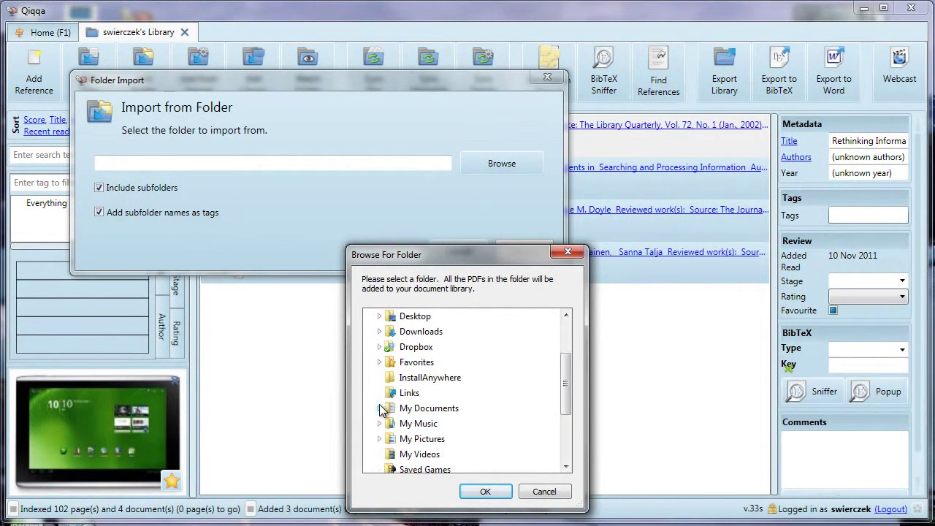
pyautogui.click(380, 407)
pyautogui.scroll(-5, 393, 408)
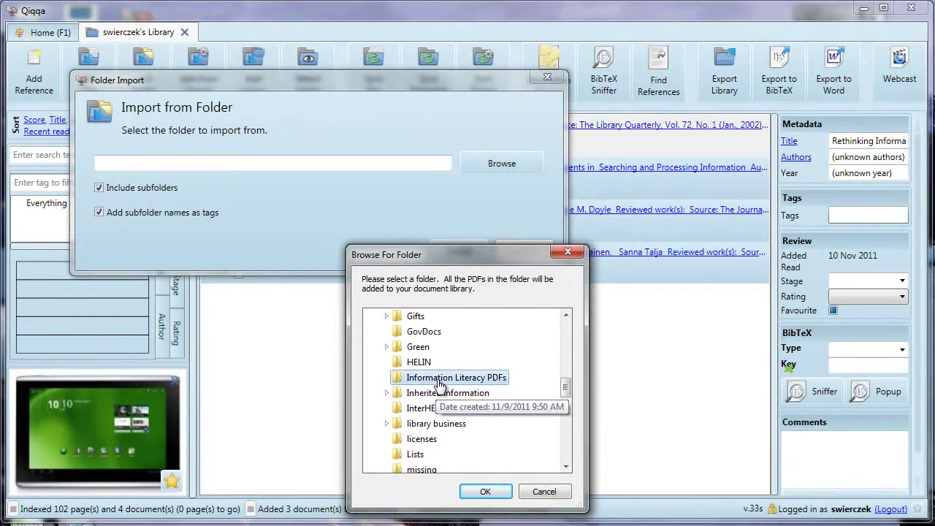
pyautogui.click(485, 491)
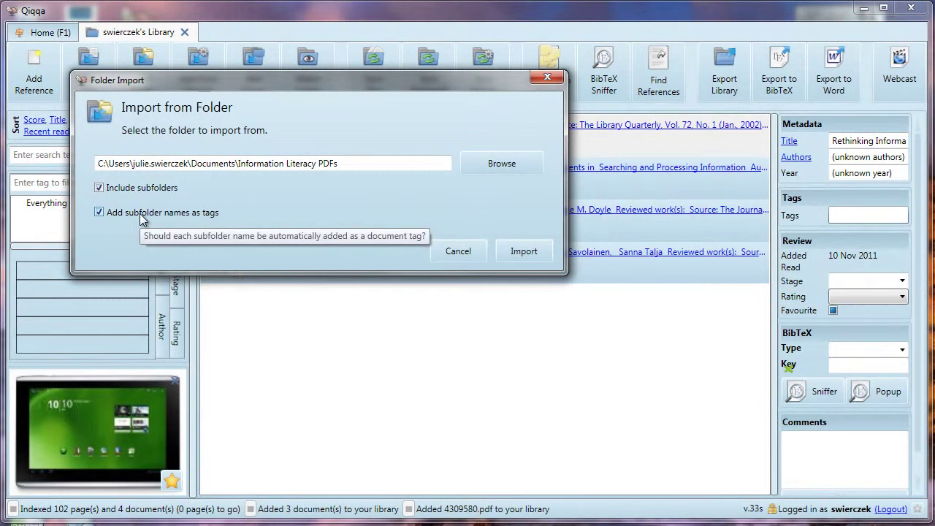
pyautogui.click(523, 252)
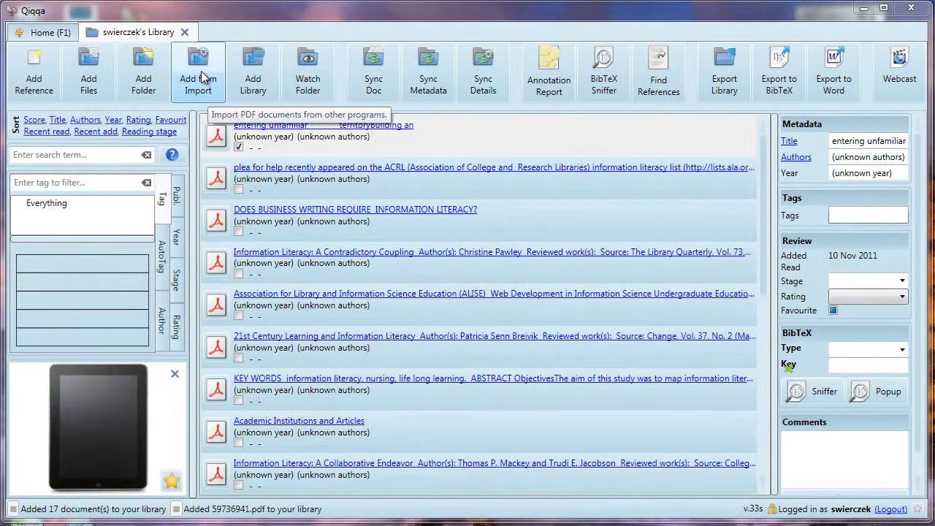
# Step: Examine the options for importing from other reference programs and from another library, cancelling each without importing
pyautogui.click(203, 77)
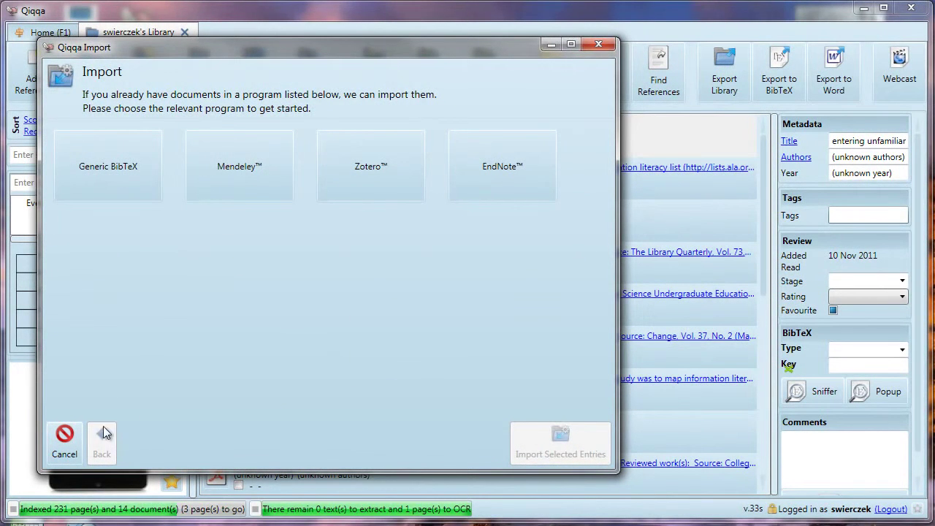
pyautogui.click(62, 449)
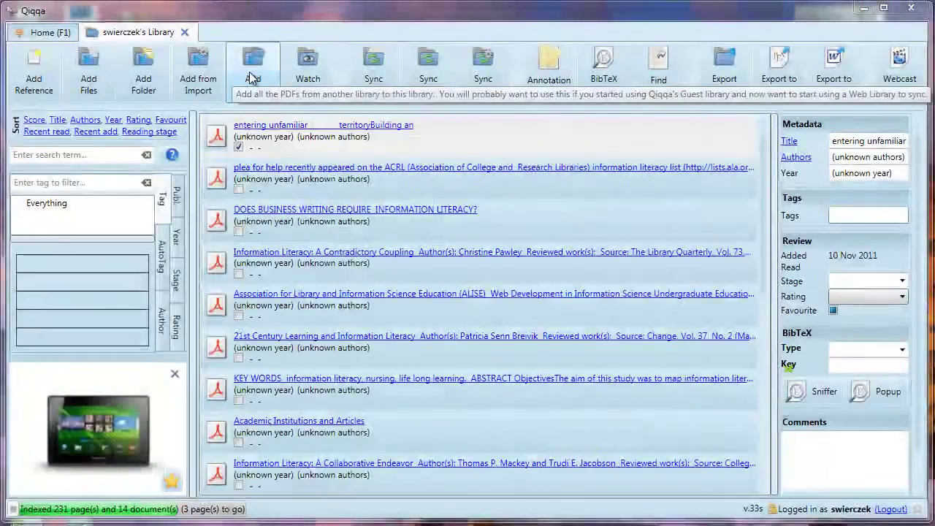
pyautogui.click(251, 78)
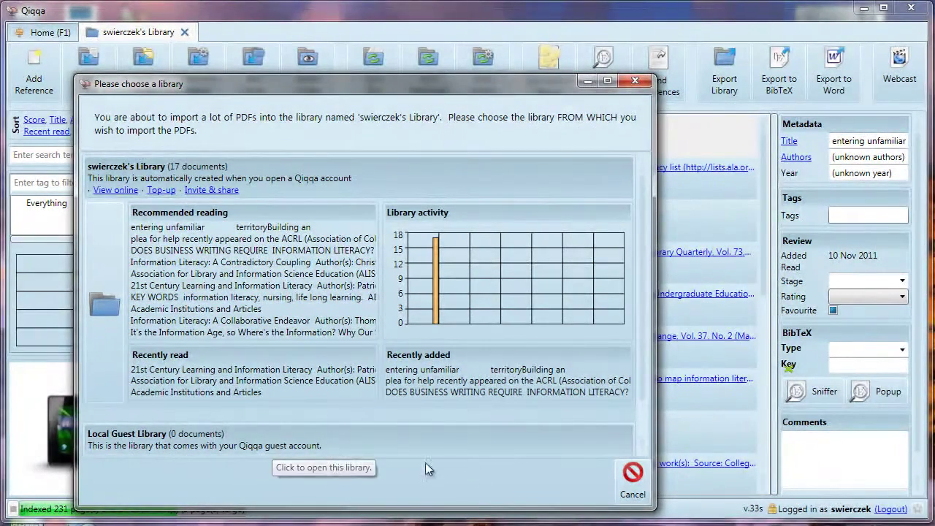
pyautogui.click(633, 485)
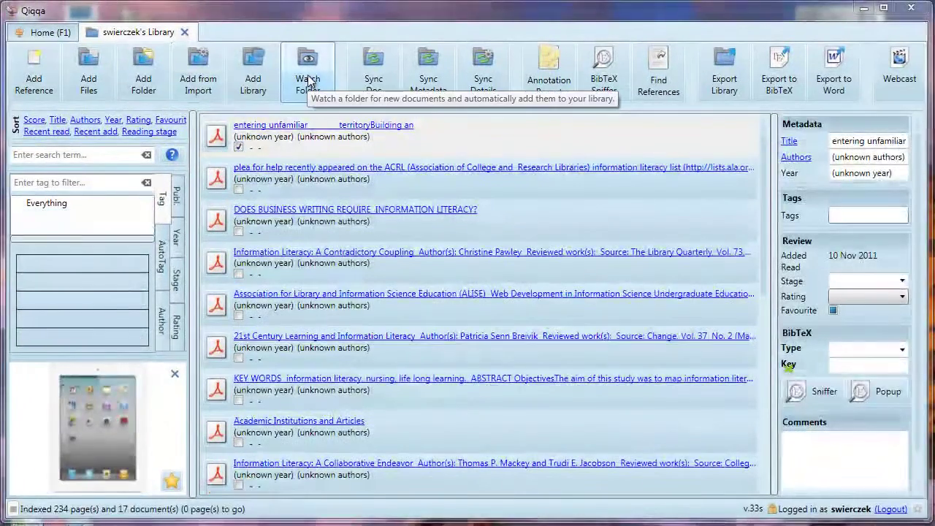
# Step: Set the Information Literacy PDFs folder in My Documents as the watched folder for new PDFs
pyautogui.click(309, 79)
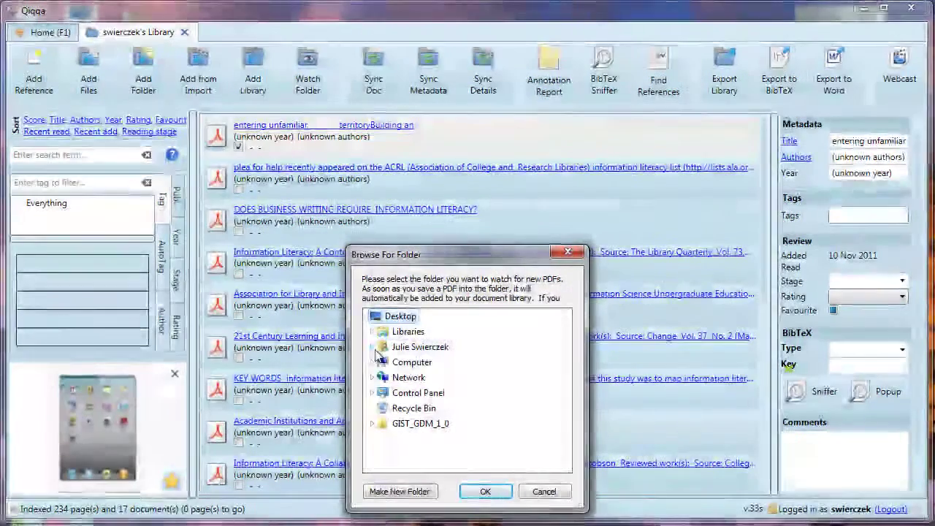
pyautogui.click(375, 348)
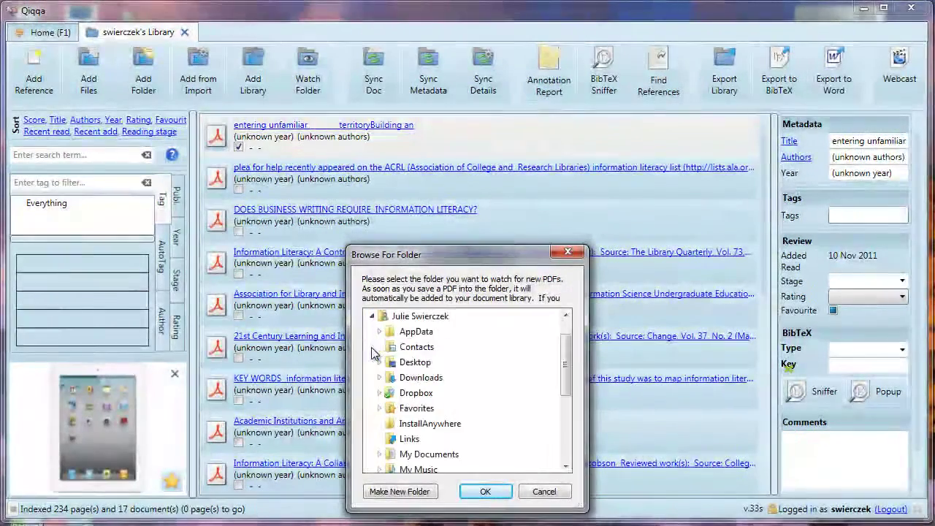
pyautogui.click(379, 453)
pyautogui.scroll(-4, 491, 406)
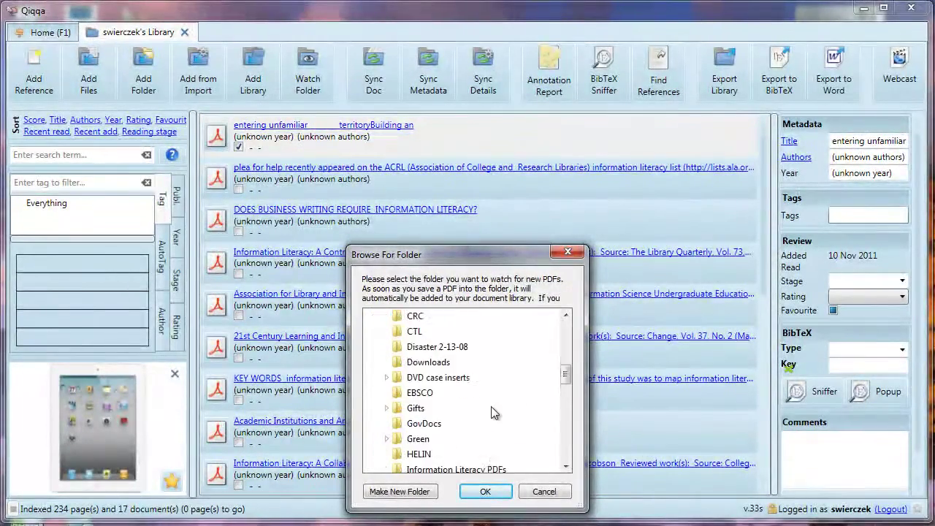
pyautogui.click(468, 428)
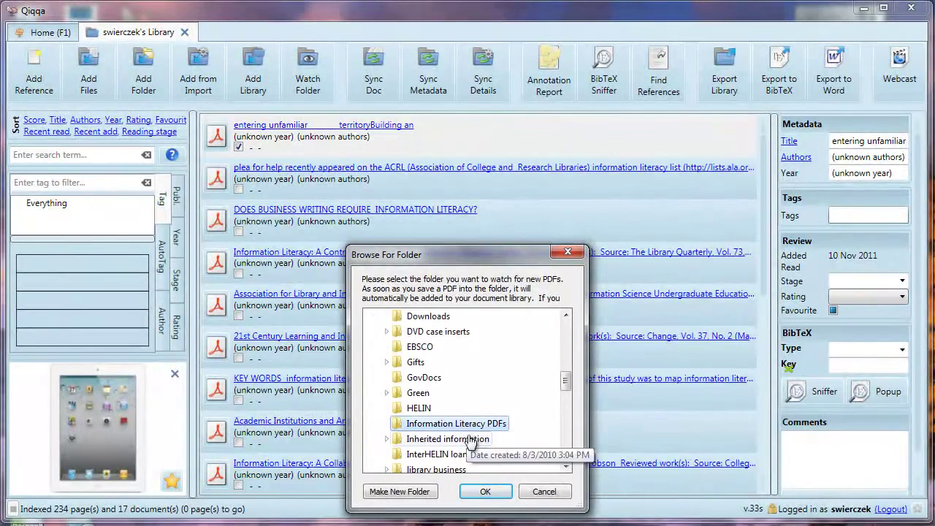
pyautogui.click(485, 491)
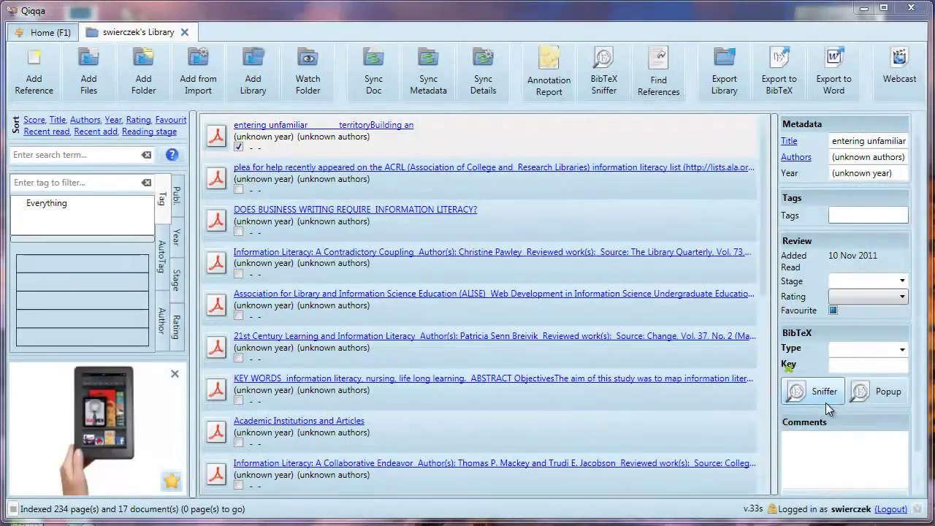
# Step: Open the BibTeX Sniffer for the "entering unfamiliar territory" paper and enlarge its window
pyautogui.click(817, 392)
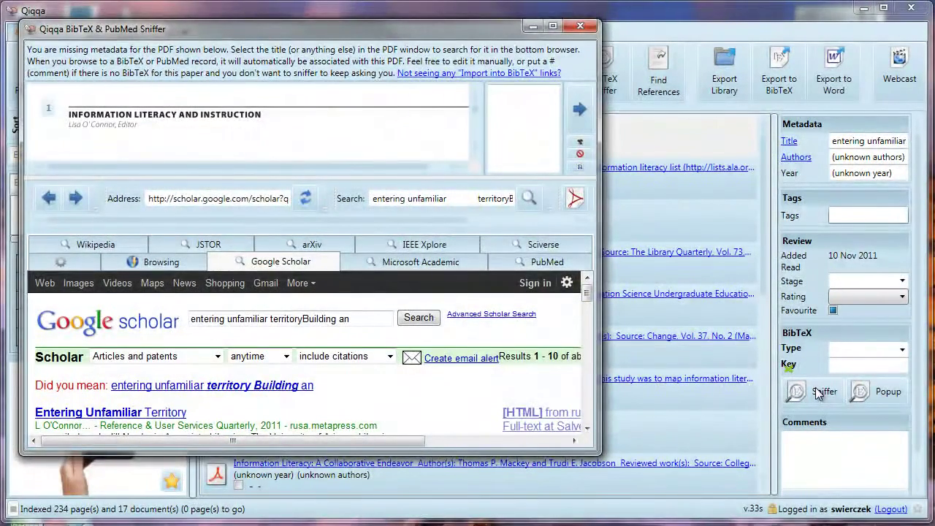
pyautogui.moveTo(596, 453); pyautogui.dragTo(640, 513)
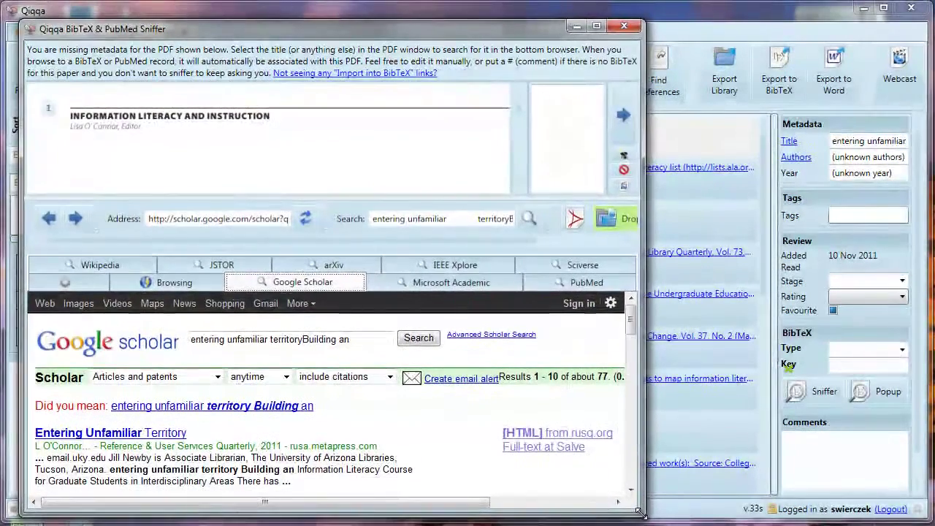
pyautogui.moveTo(398, 200)
pyautogui.mouseDown()
pyautogui.moveTo(401, 223)
pyautogui.moveTo(402, 215)
pyautogui.mouseUp()
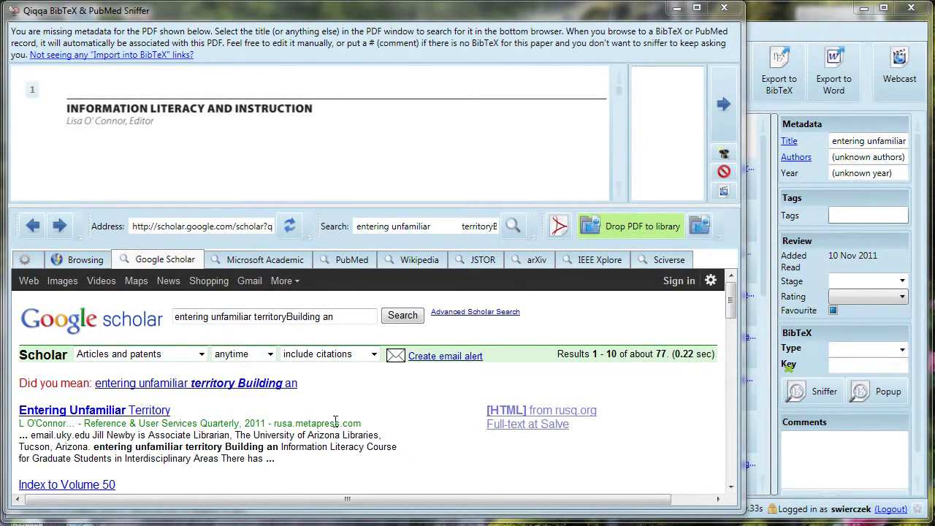
# Step: Set the Google Scholar preferences to show links for importing citations into BibTeX, and save them
pyautogui.click(712, 282)
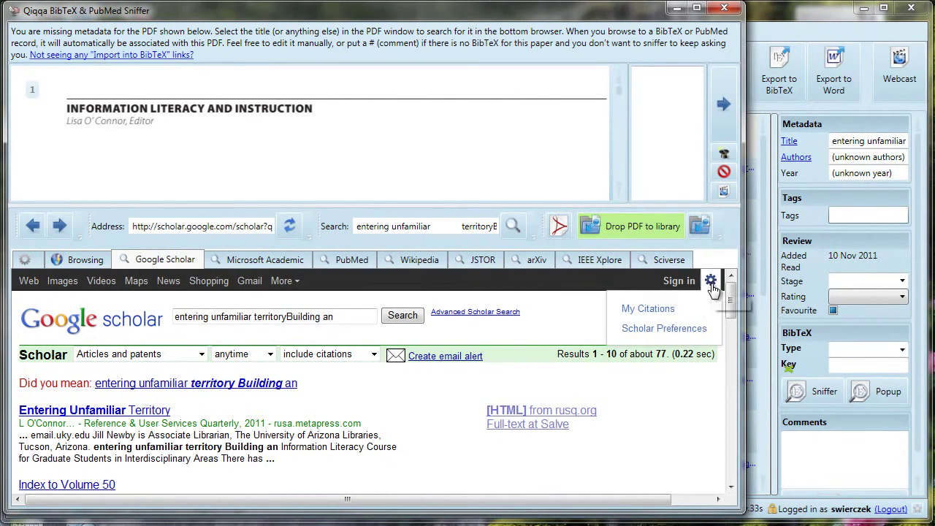
pyautogui.click(683, 330)
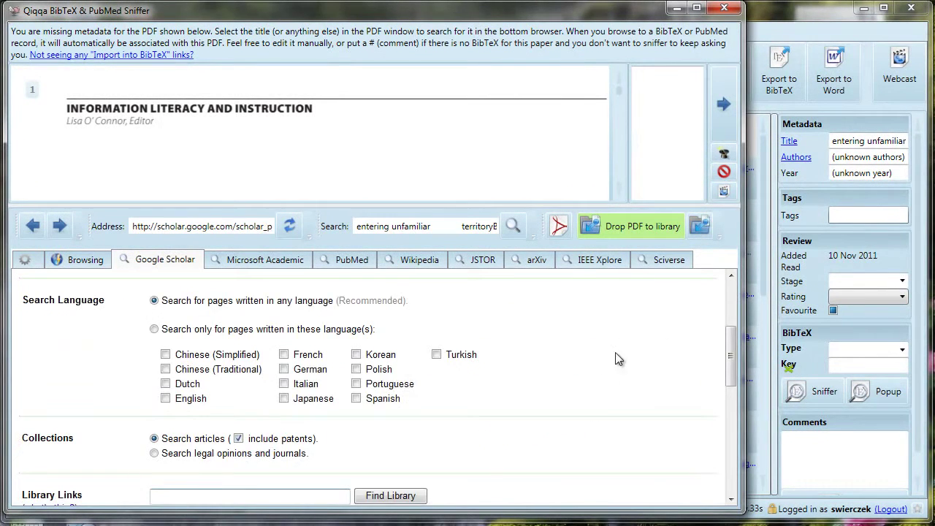
pyautogui.scroll(-5, 590, 366)
pyautogui.scroll(-3, 589, 367)
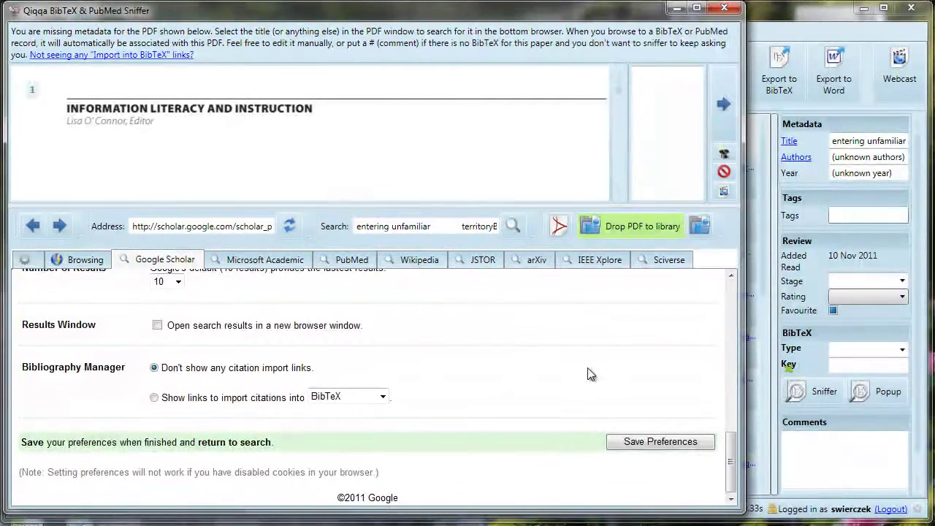
pyautogui.click(154, 397)
pyautogui.click(336, 396)
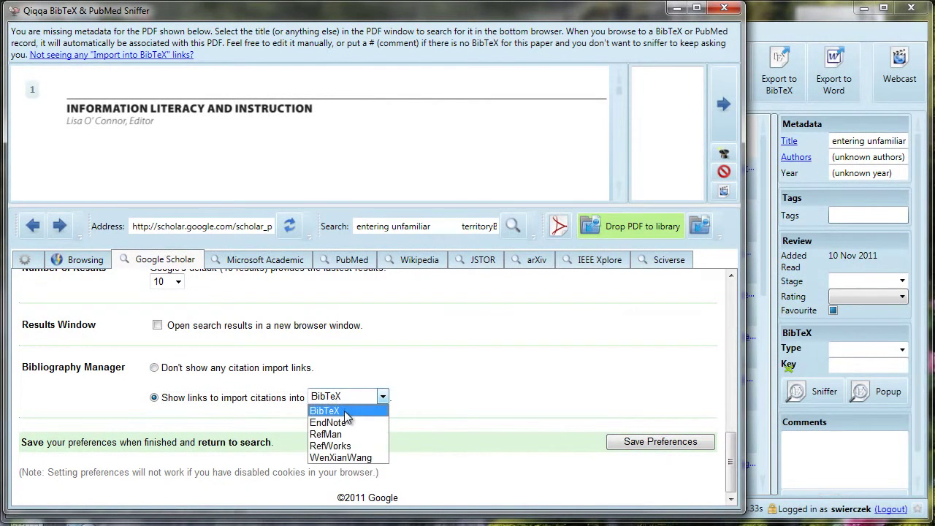
pyautogui.click(343, 410)
pyautogui.click(652, 442)
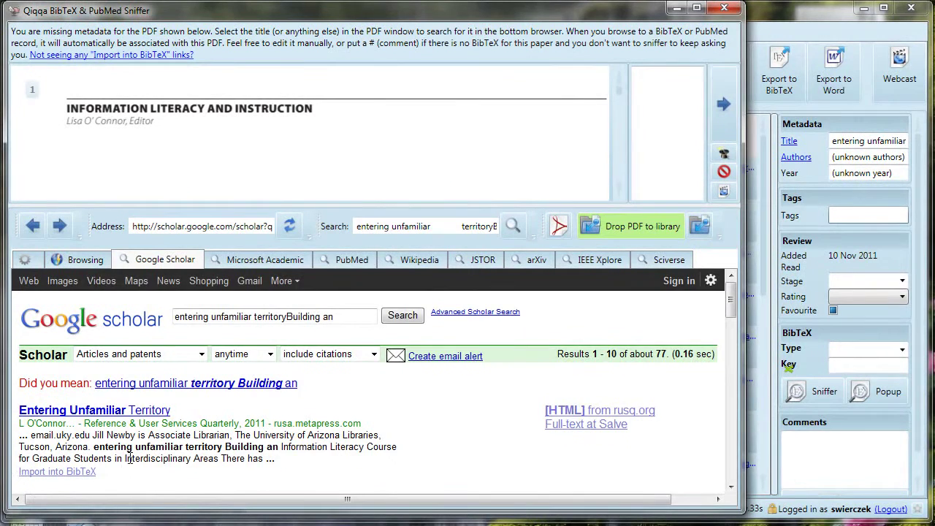
# Step: Check the Scholar results against the PDF's title page and import the BibTeX record for "Entering Unfamiliar Territory"
pyautogui.scroll(-3, 129, 460)
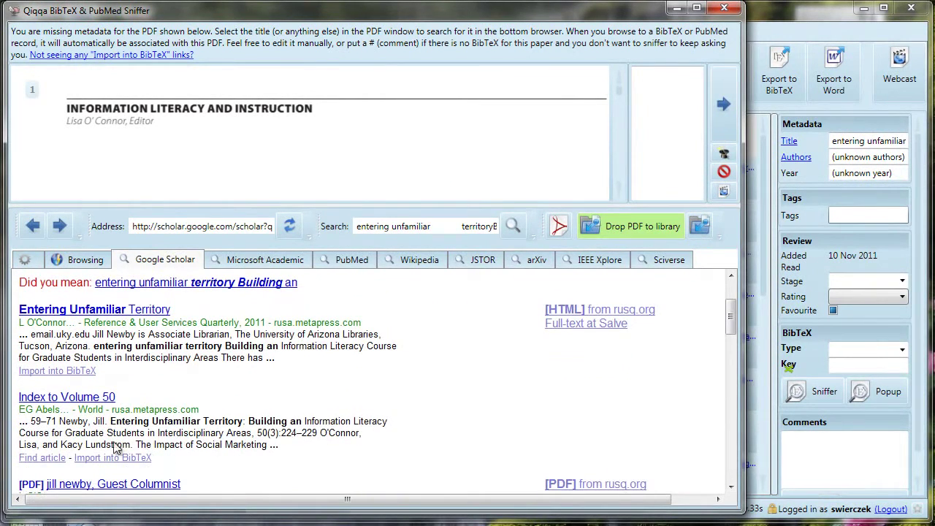
pyautogui.scroll(-3, 185, 465)
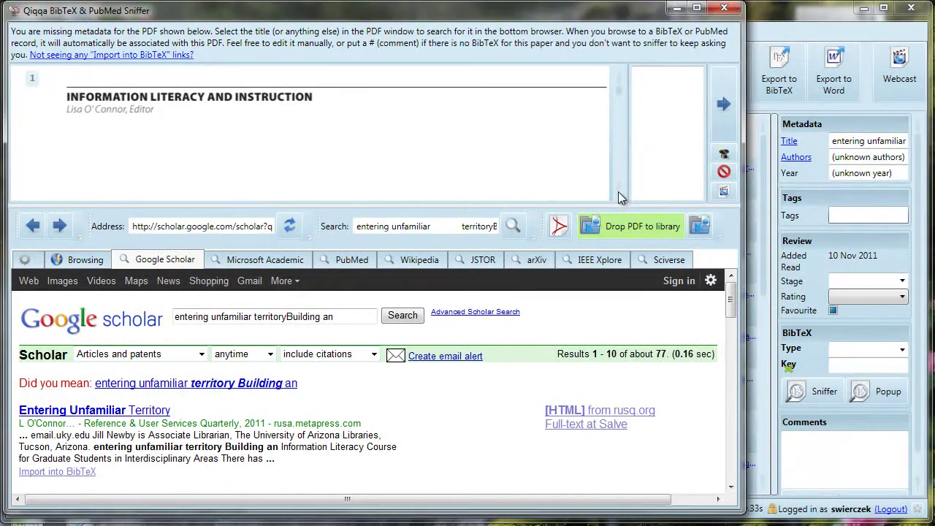
pyautogui.scroll(-3, 618, 192)
pyautogui.scroll(-4, 619, 191)
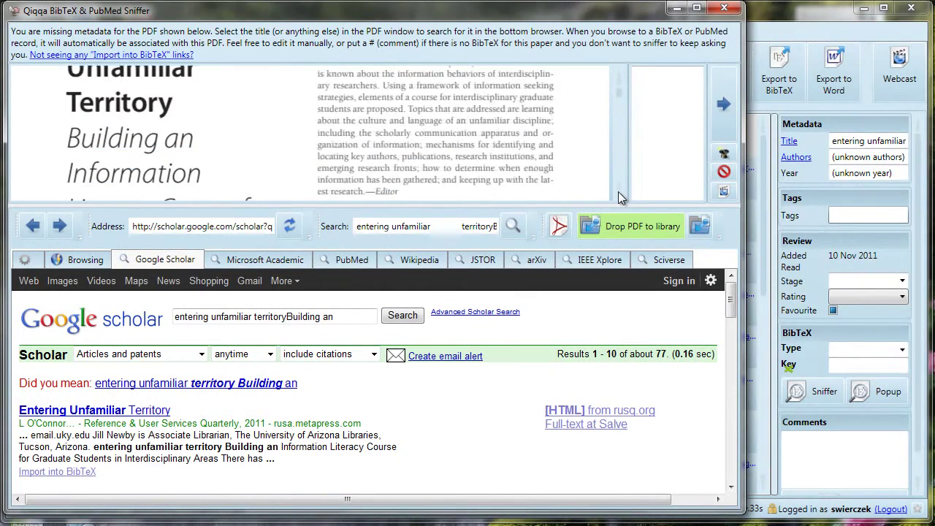
pyautogui.scroll(-4, 619, 191)
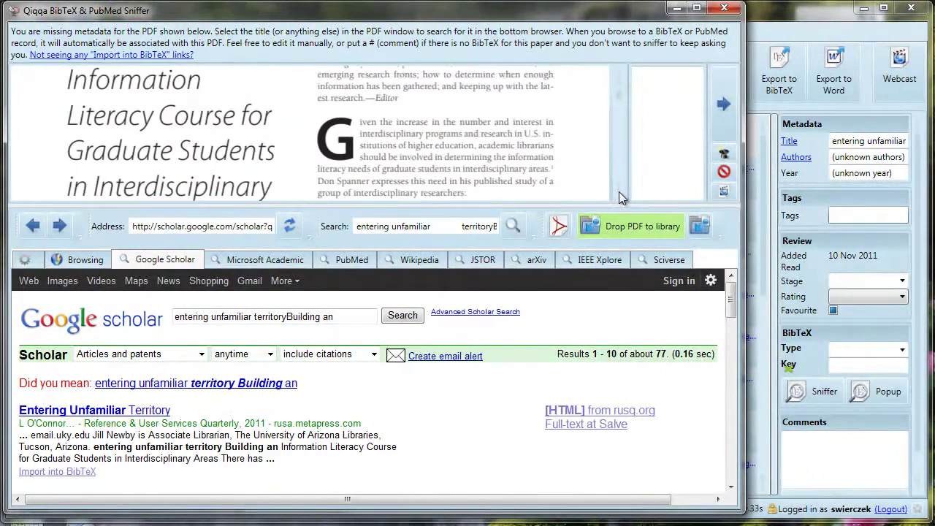
pyautogui.scroll(-3, 619, 191)
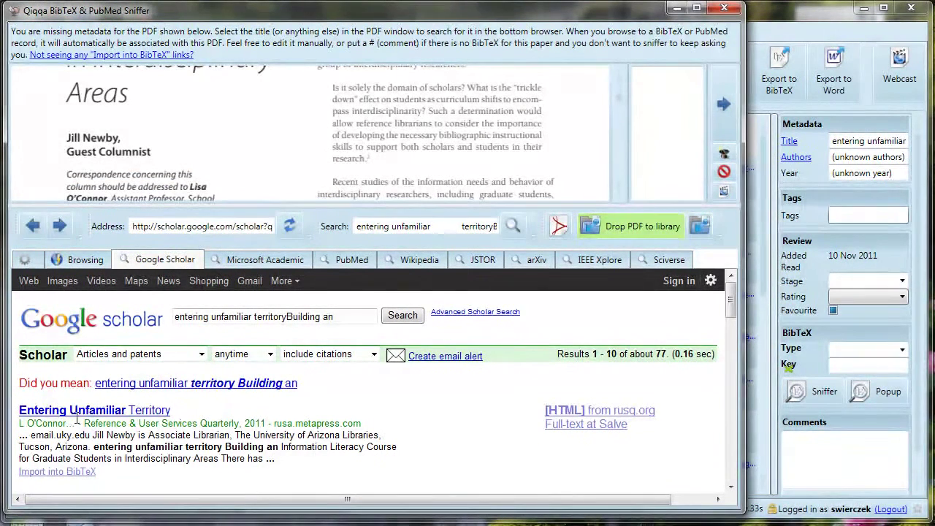
pyautogui.click(73, 472)
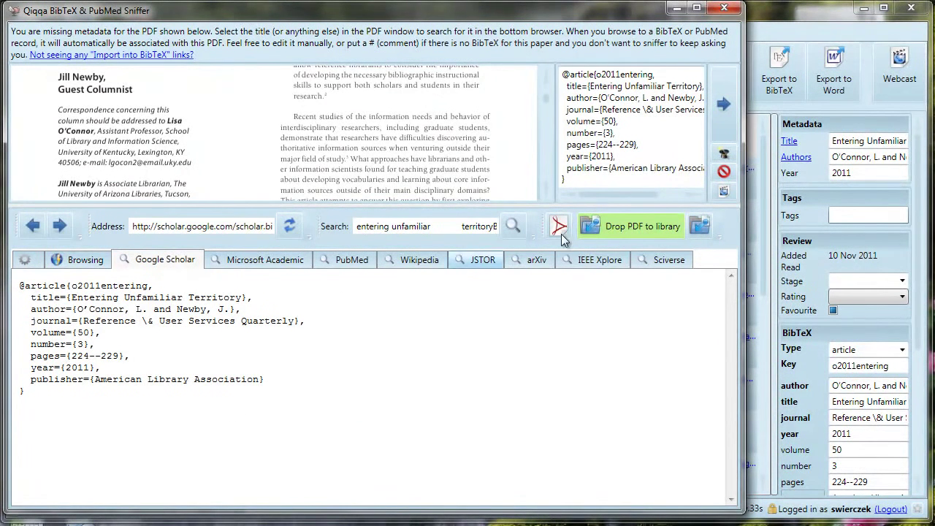
# Step: For the next PDF, search Scholar by its full "Web Development in Information Science Undergraduate Education" title and import the matching BibTeX record
pyautogui.click(726, 110)
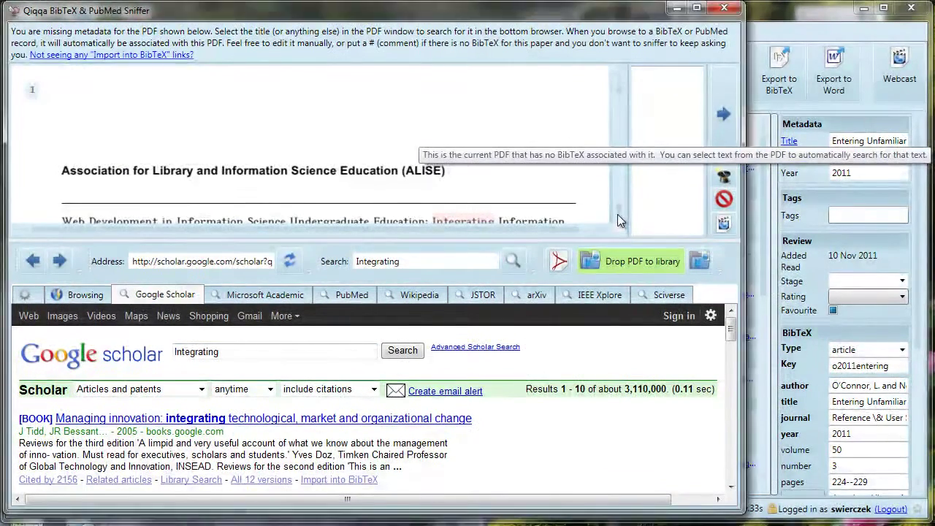
pyautogui.scroll(-5, 618, 211)
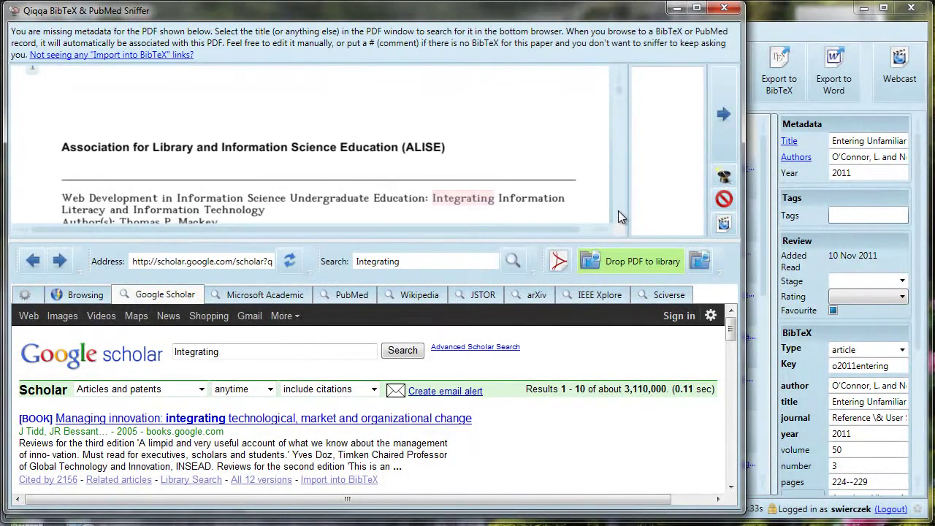
pyautogui.scroll(-1, 619, 211)
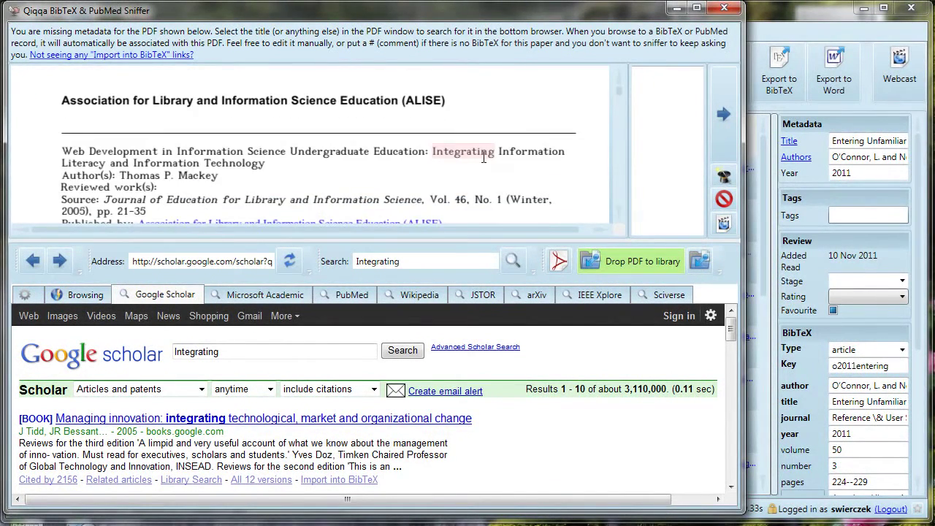
pyautogui.moveTo(251, 353); pyautogui.dragTo(170, 353)
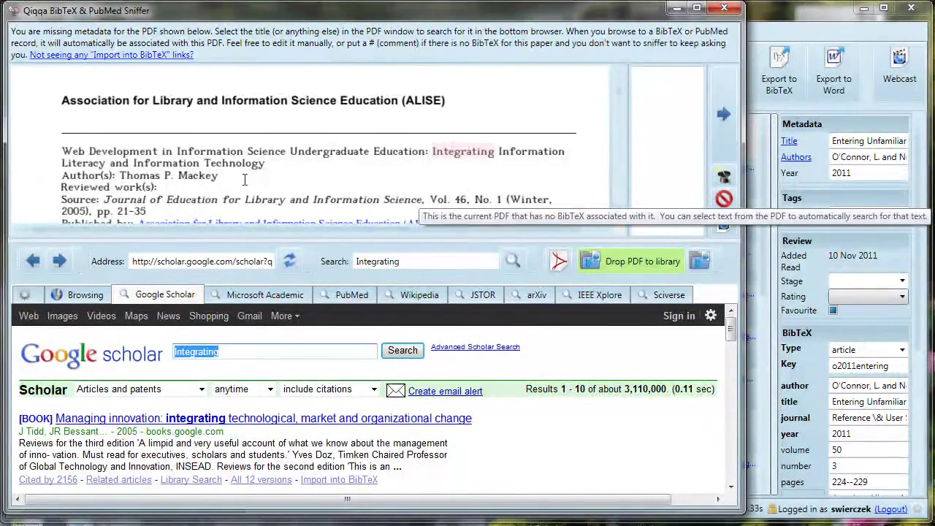
pyautogui.moveTo(62, 150); pyautogui.dragTo(264, 164)
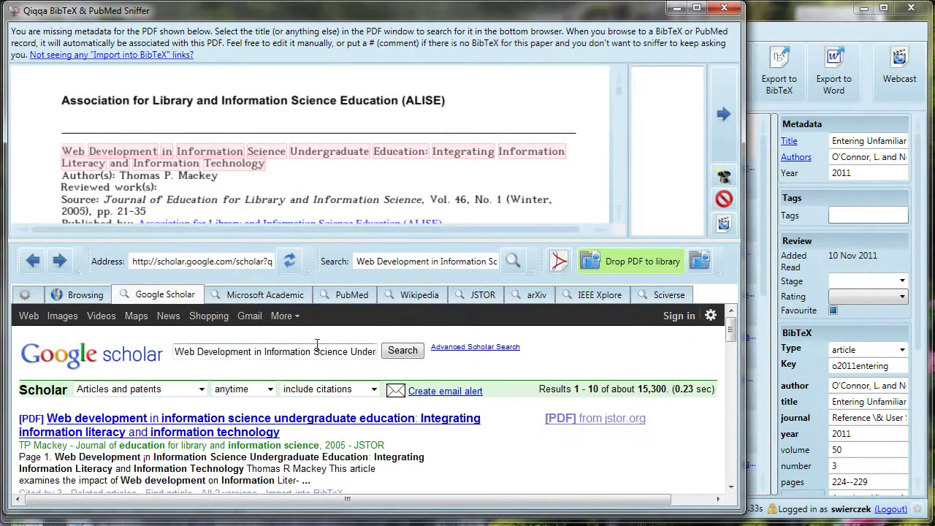
pyautogui.moveTo(175, 351); pyautogui.dragTo(440, 373)
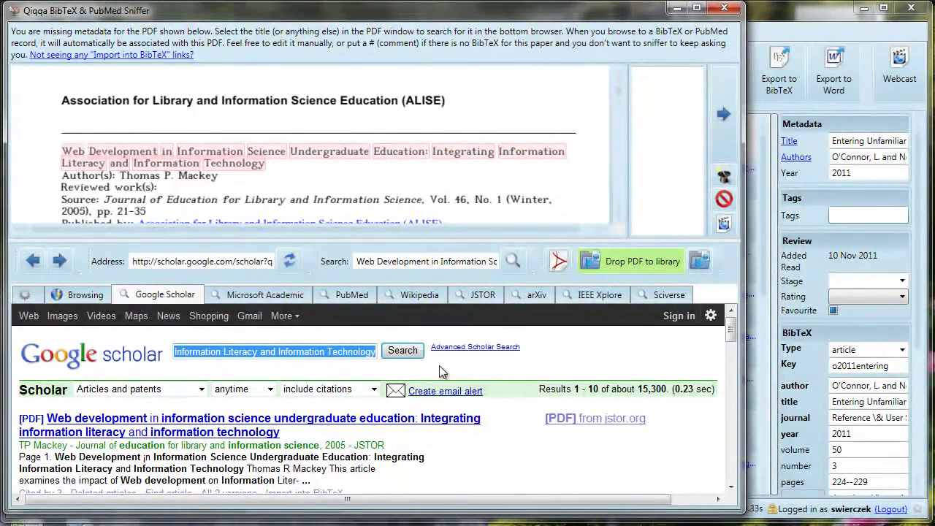
pyautogui.click(427, 457)
pyautogui.scroll(-1, 393, 448)
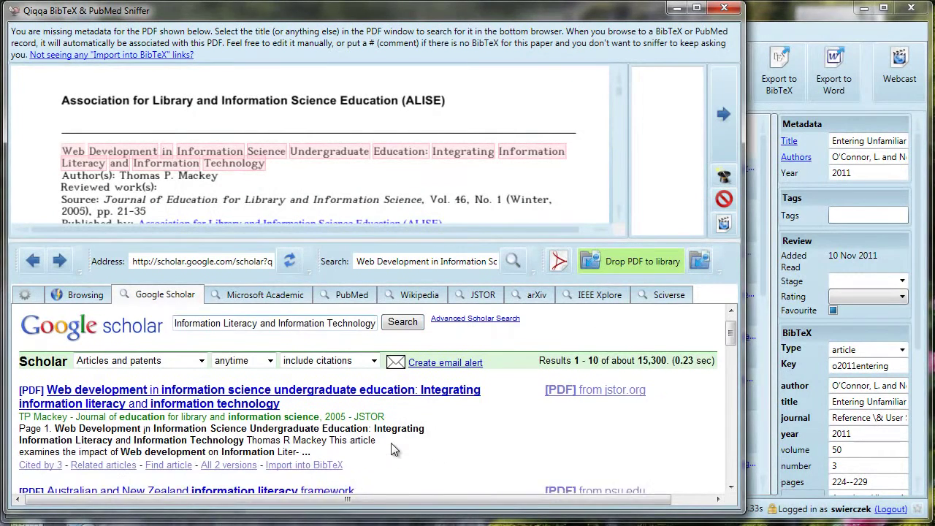
pyautogui.scroll(-1, 391, 442)
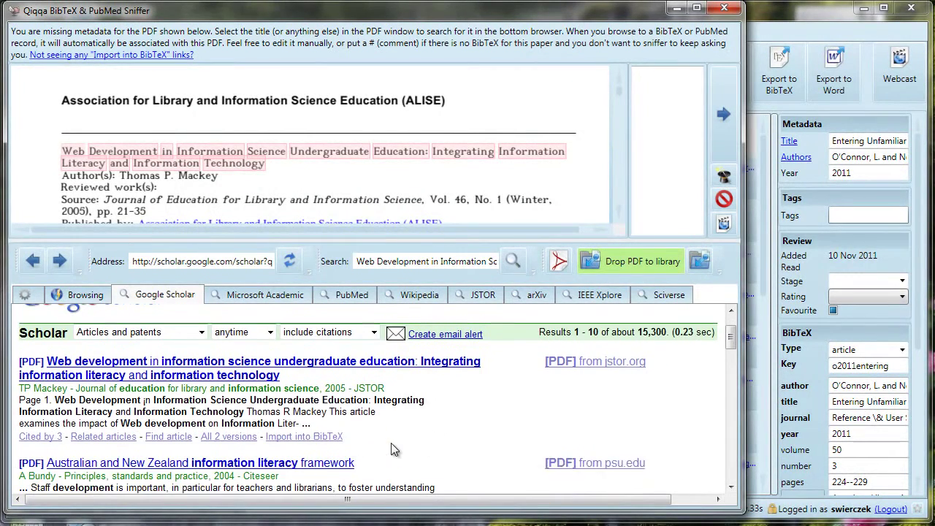
pyautogui.click(310, 437)
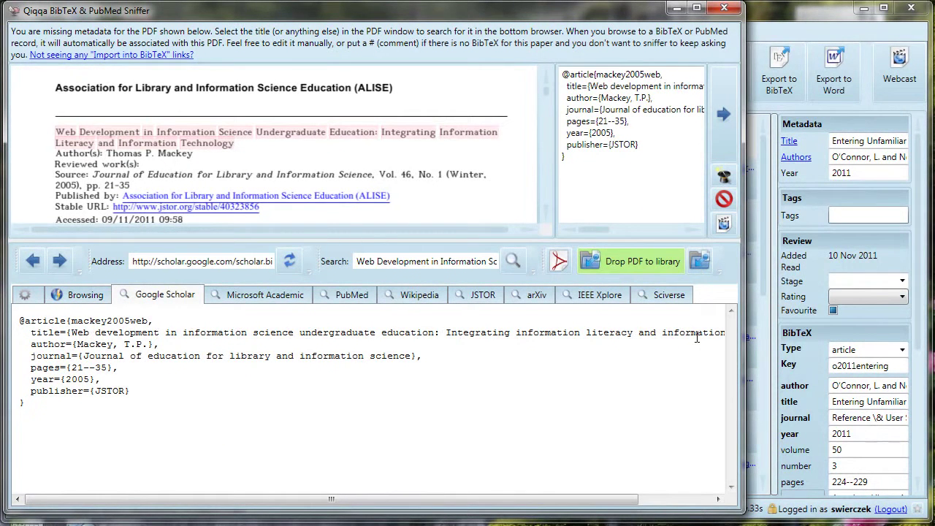
# Step: For the next PDF, search Scholar by only its title "Information Literacy: A Contradictory Coupling" and import the matching BibTeX record
pyautogui.click(723, 115)
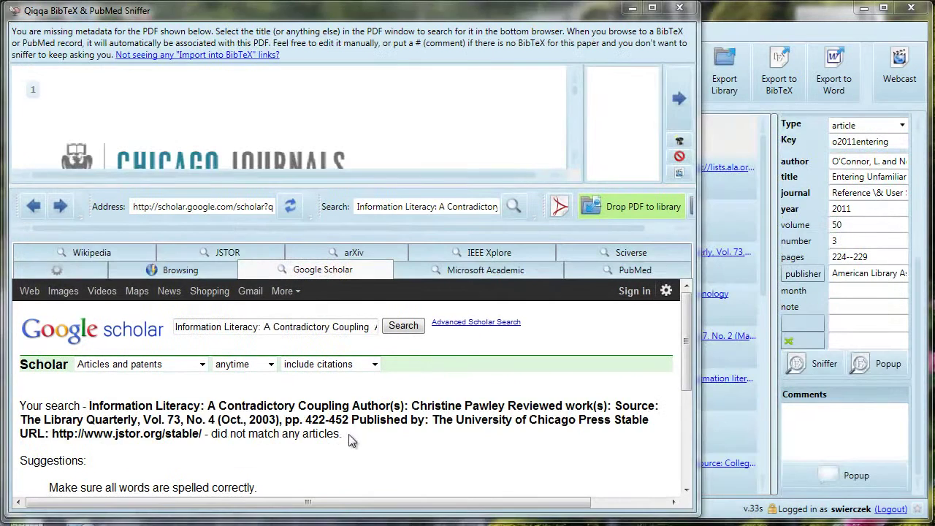
pyautogui.moveTo(343, 434); pyautogui.dragTo(24, 410)
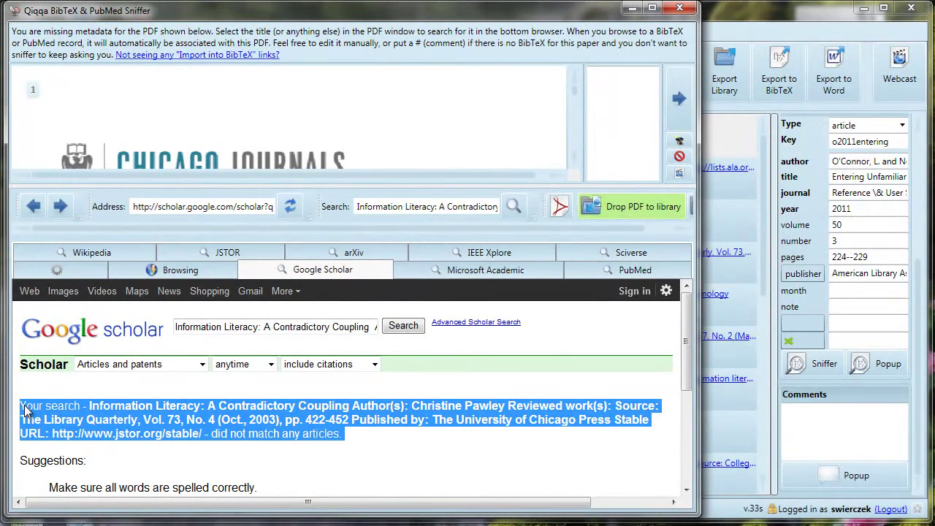
pyautogui.moveTo(24, 409); pyautogui.dragTo(19, 410)
pyautogui.scroll(-2, 575, 157)
pyautogui.scroll(-4, 575, 157)
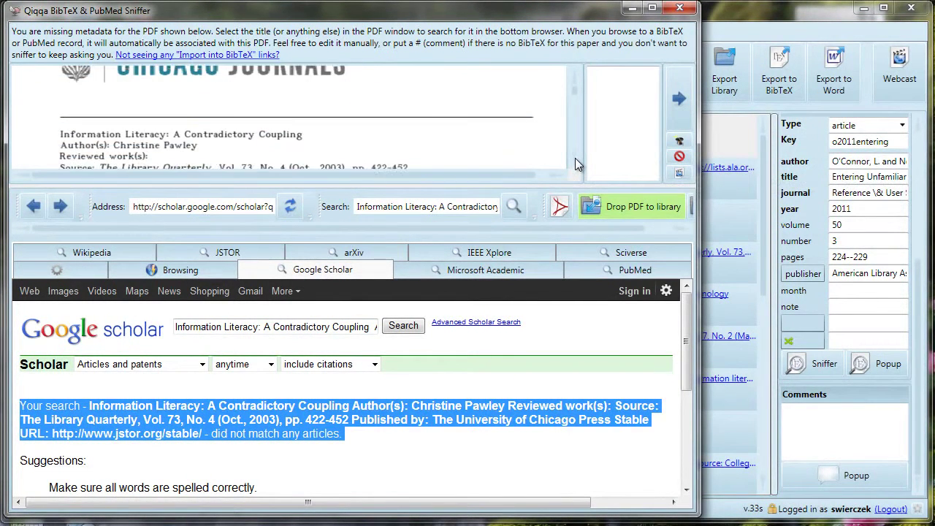
pyautogui.moveTo(304, 122); pyautogui.dragTo(60, 123)
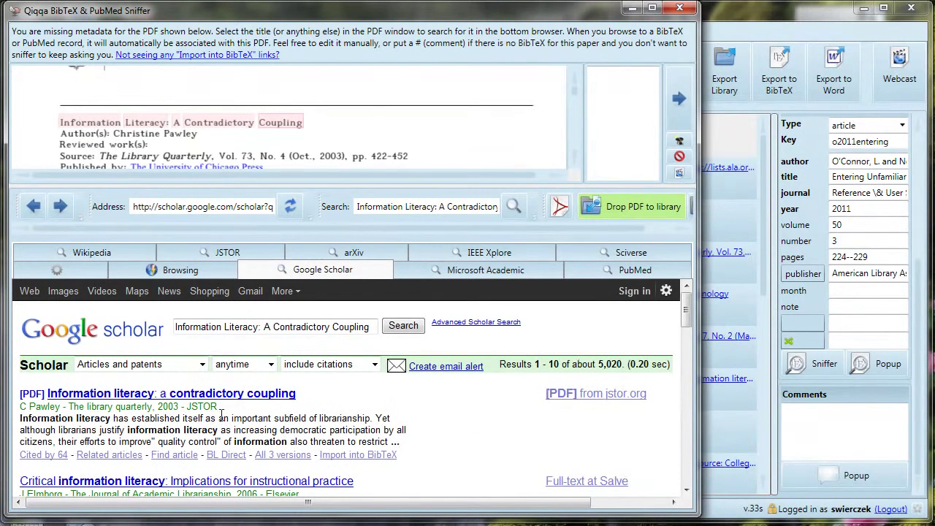
pyautogui.click(354, 454)
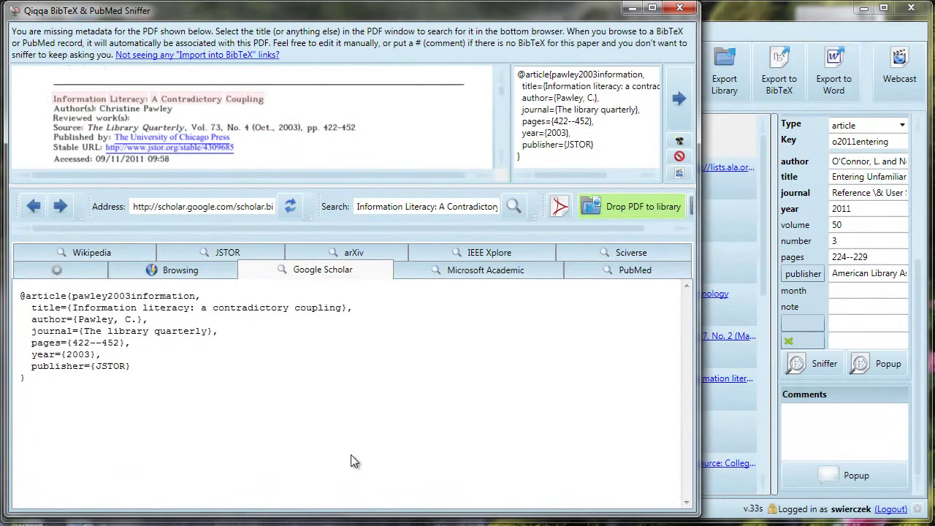
# Step: For the next PDF, search Scholar by only its title "Economic Literacy among Corporate Employees" and import the matching BibTeX record
pyautogui.click(682, 99)
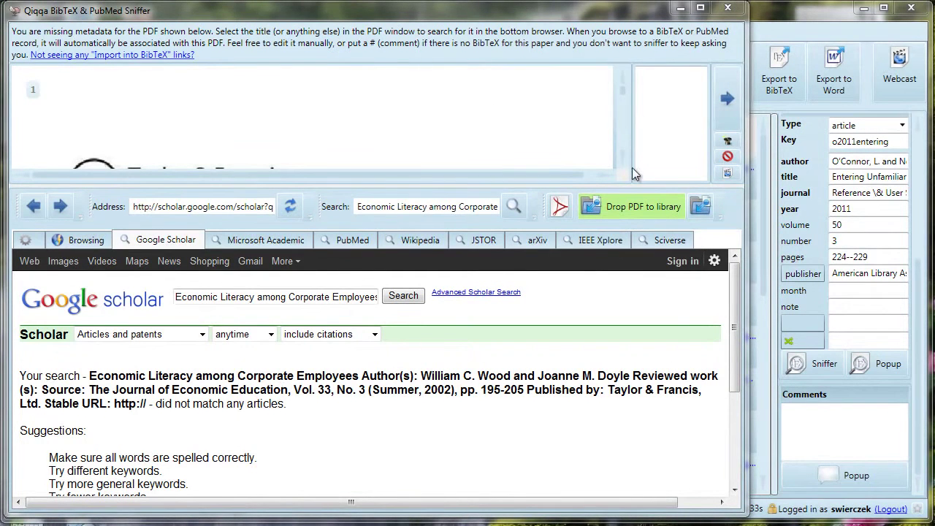
pyautogui.scroll(-3, 622, 161)
pyautogui.scroll(-1, 621, 162)
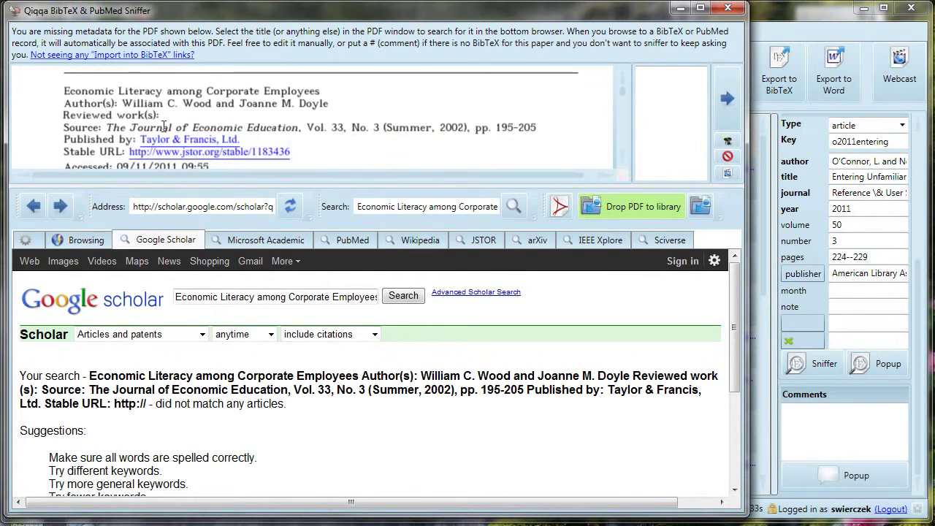
pyautogui.moveTo(65, 88); pyautogui.dragTo(310, 86)
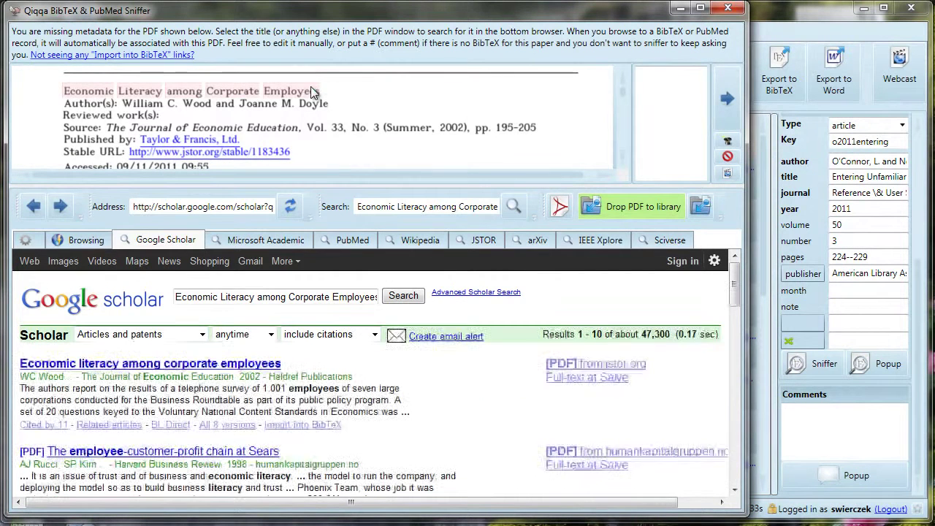
pyautogui.click(311, 425)
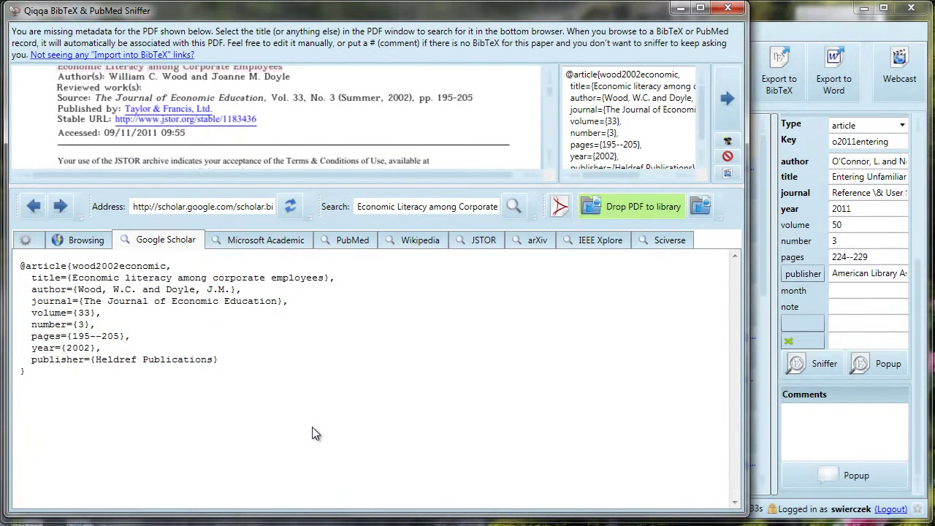
# Step: Go on to the next PDF, turn on automatic BibTeX lookup and try it with text selected on the page
pyautogui.click(727, 101)
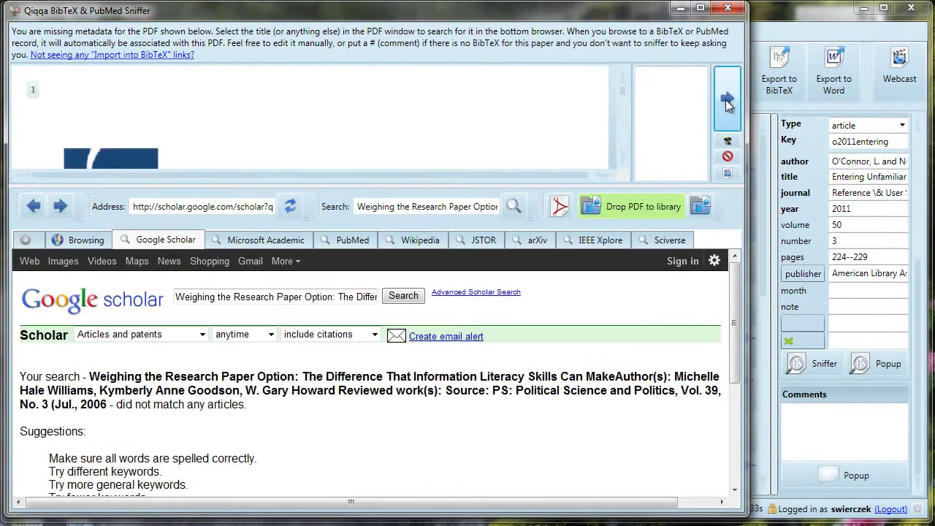
pyautogui.click(727, 143)
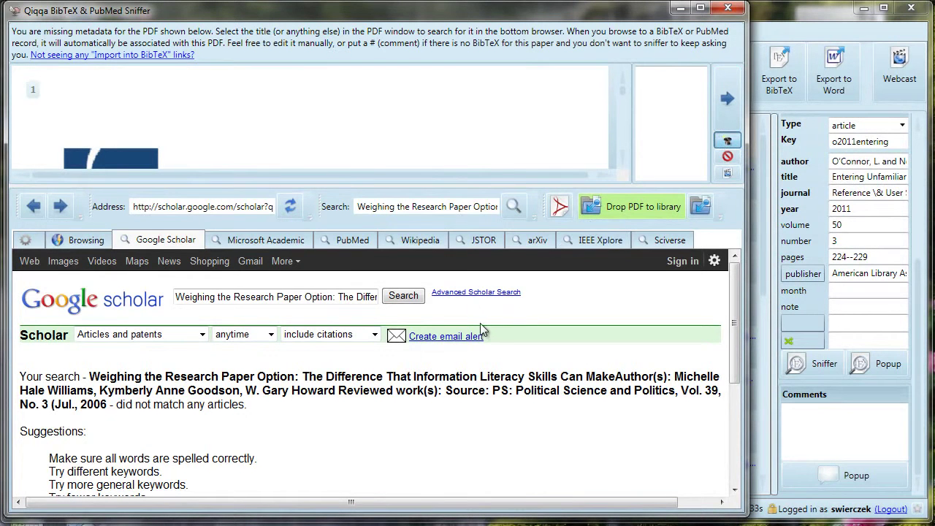
pyautogui.scroll(-5, 307, 121)
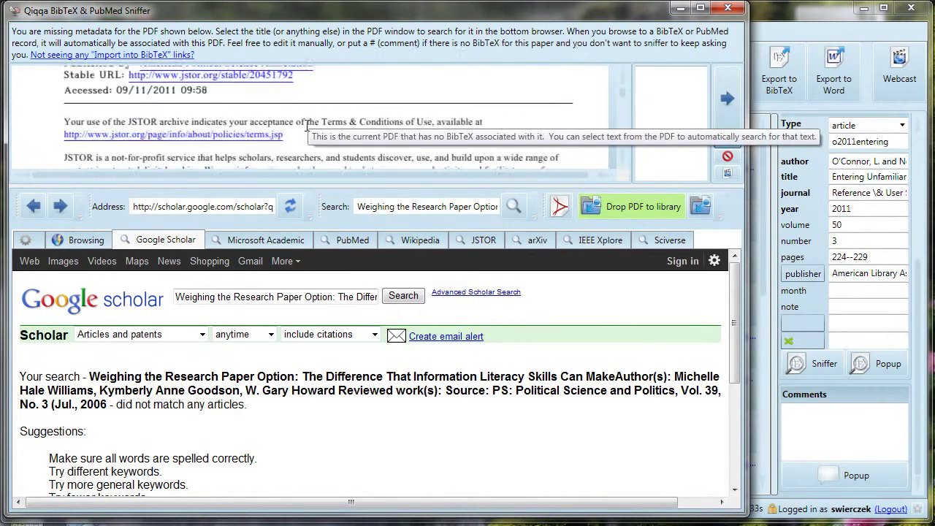
pyautogui.moveTo(65, 73); pyautogui.dragTo(99, 85)
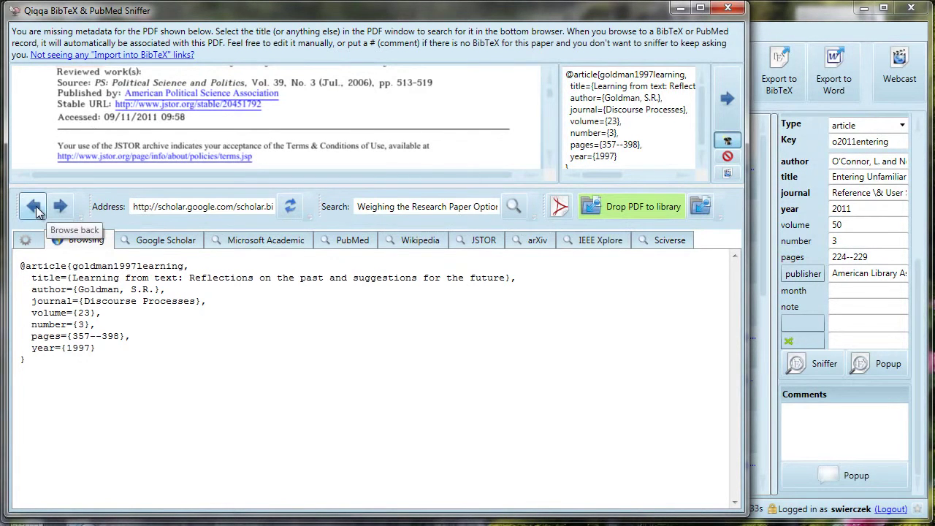
# Step: Fetch the paper's BibTeX automatically from its title "Weighing the Research Paper Option: The Difference That Information Literacy Skills"
pyautogui.doubleClick(298, 82)
pyautogui.scroll(1, 302, 88)
pyautogui.scroll(1, 274, 107)
pyautogui.tripleClick(91, 117)
pyautogui.doubleClick(71, 110)
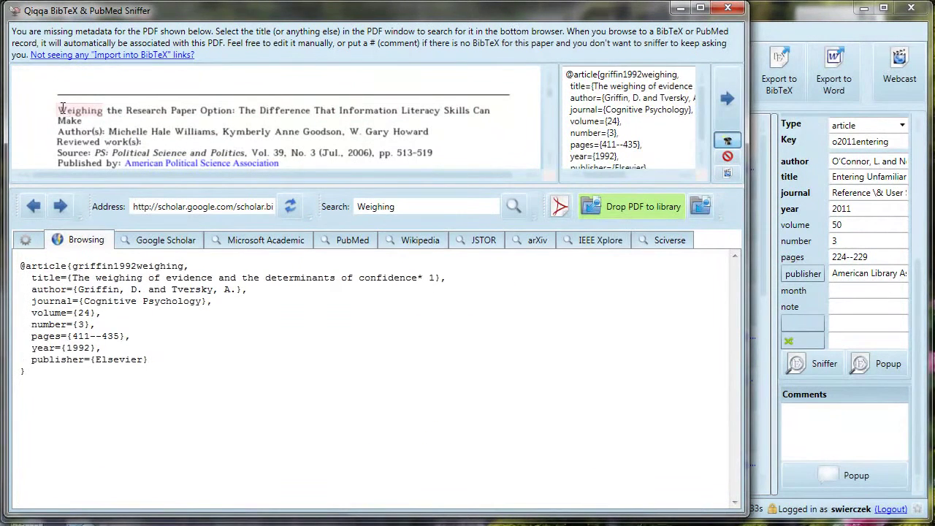
pyautogui.moveTo(61, 106); pyautogui.dragTo(460, 111)
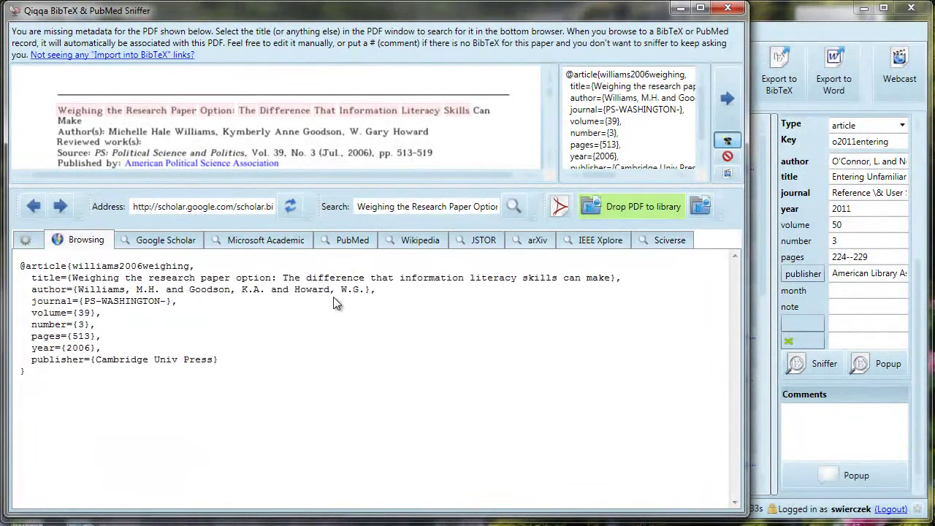
# Step: Go on to the next PDF and try fetching its BibTeX automatically from the title "Information Literacy: A Representative Sampling of Resource Types"
pyautogui.click(727, 102)
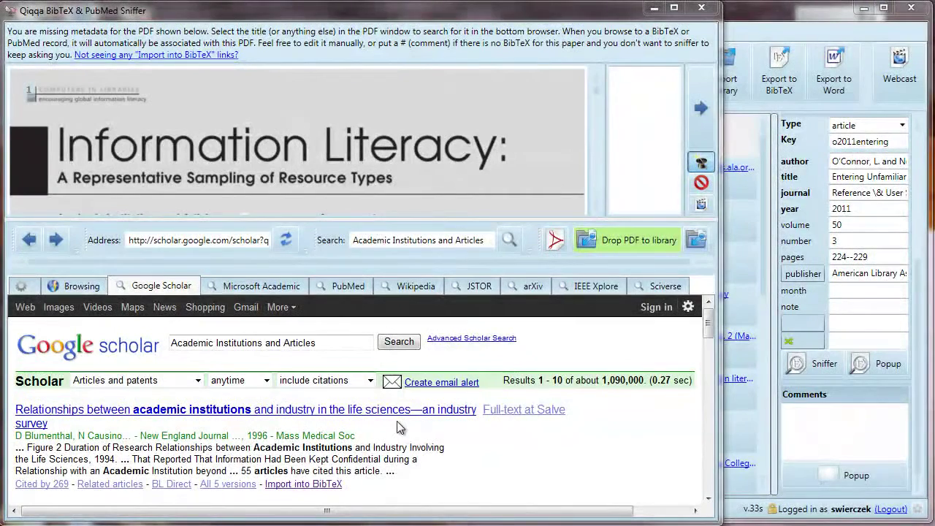
pyautogui.moveTo(64, 145); pyautogui.dragTo(382, 187)
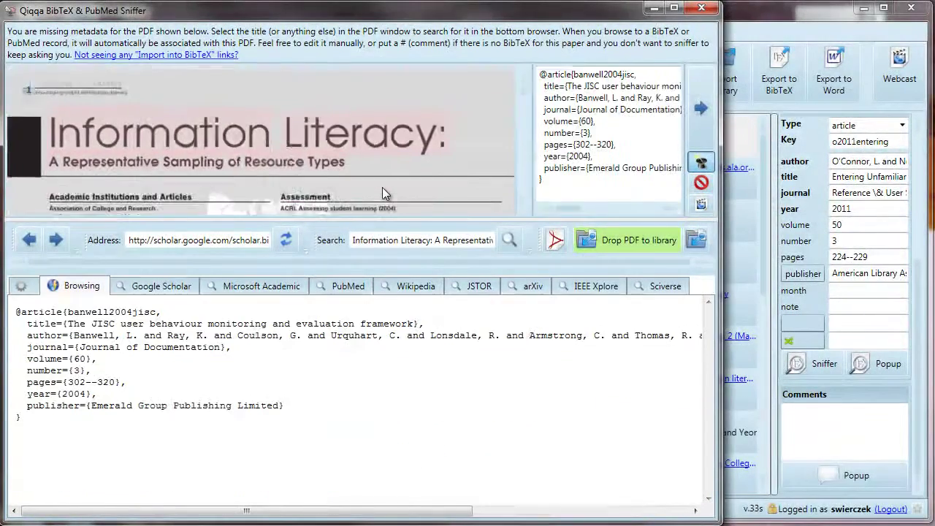
pyautogui.moveTo(420, 323); pyautogui.dragTo(66, 330)
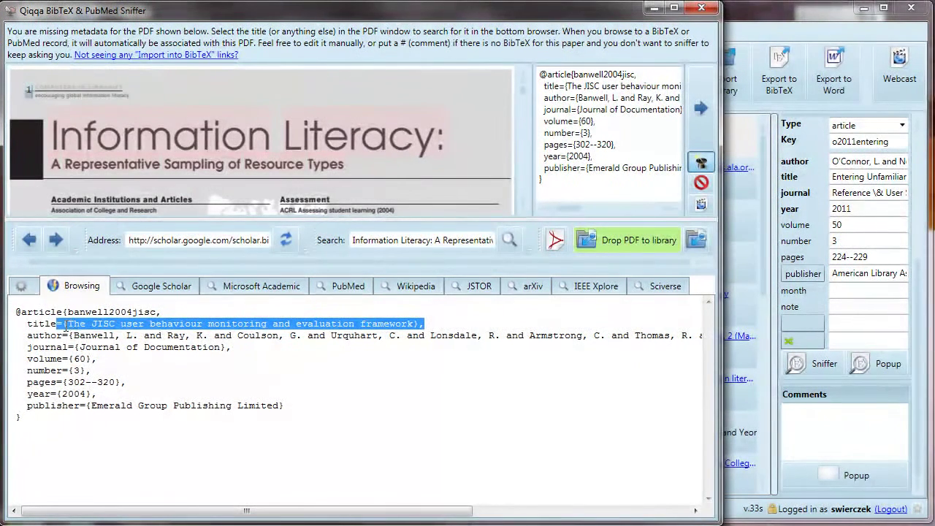
# Step: Try another automatic lookup for this PDF with the search terms "Information Literacy Computer in libraries"
pyautogui.click(367, 243)
pyautogui.click(429, 245)
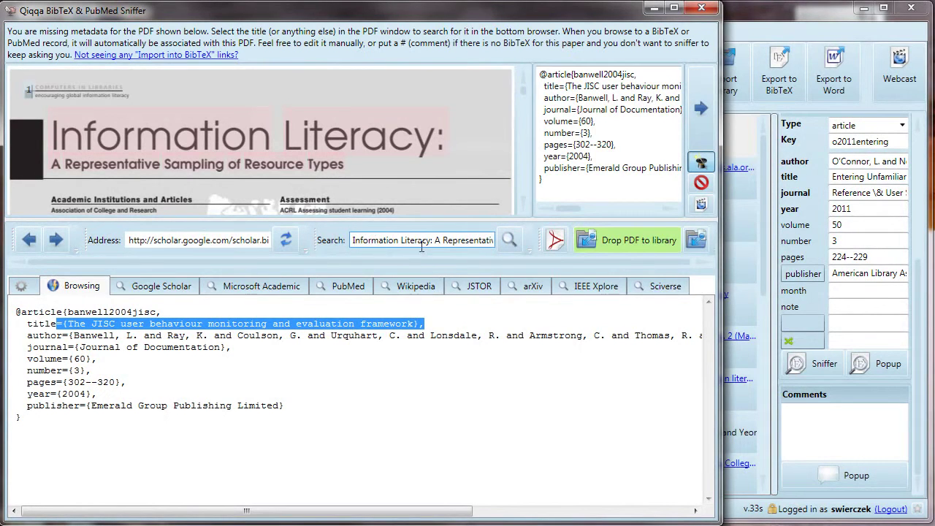
pyautogui.moveTo(429, 244); pyautogui.dragTo(548, 259)
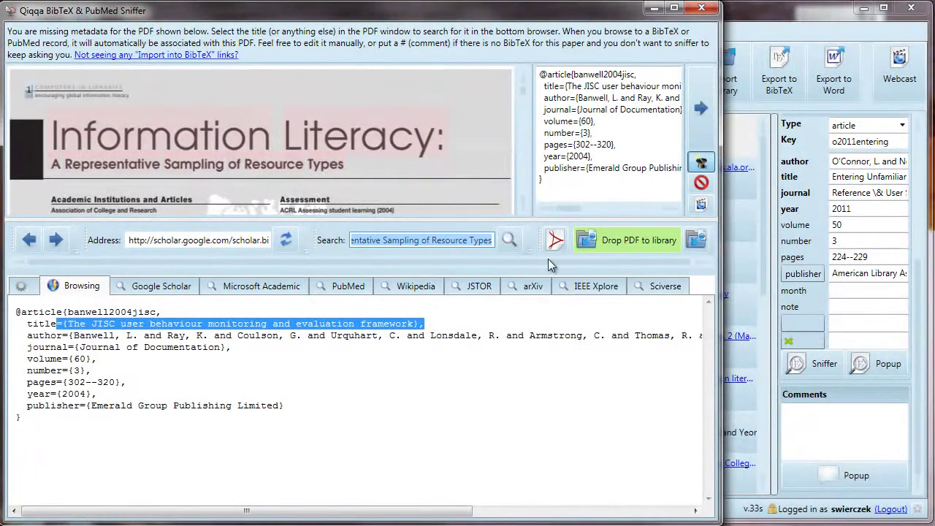
pyautogui.press('BackSpace')
pyautogui.press('BackSpace')
pyautogui.press('BackSpace')
pyautogui.write('y Computer in libraries')
pyautogui.press('Return')
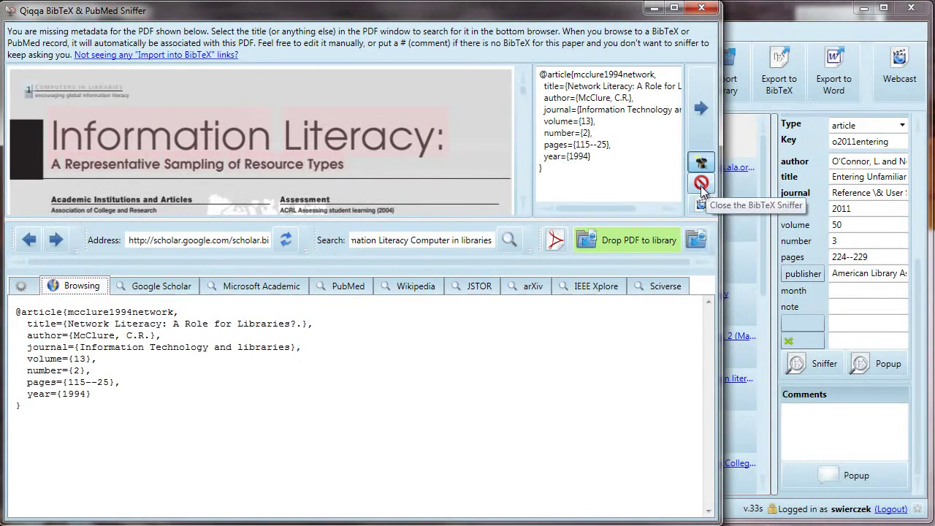
# Step: Delete the mismatched BibTeX record from this PDF and go on to the next one
pyautogui.moveTo(589, 163); pyautogui.dragTo(519, 62)
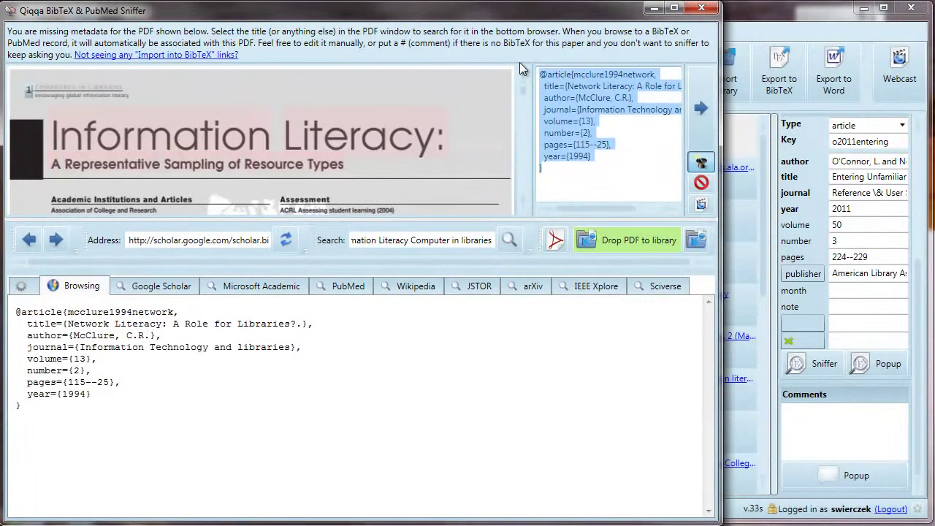
pyautogui.press('Delete')
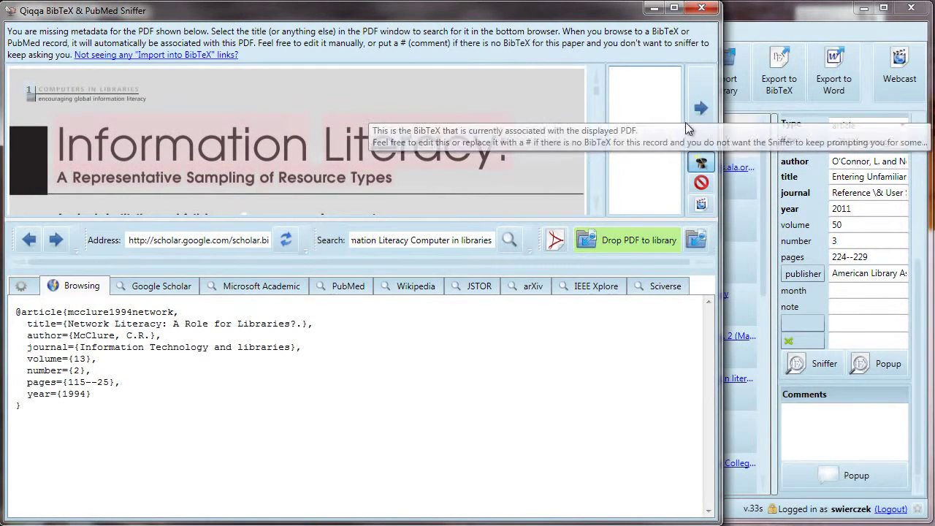
pyautogui.click(694, 117)
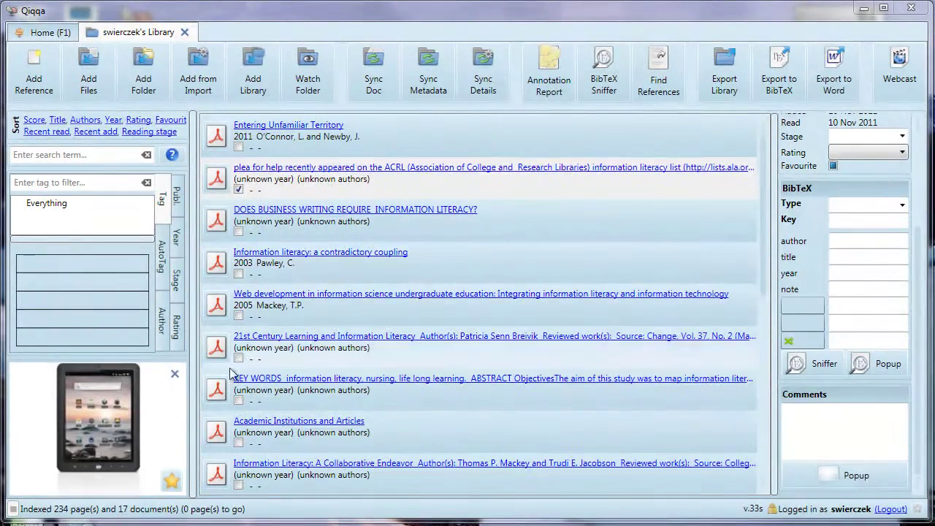
# Step: Open the library PDF "Academic Institutions and Articles" and set its BibTeX type to article
pyautogui.moveTo(224, 436)
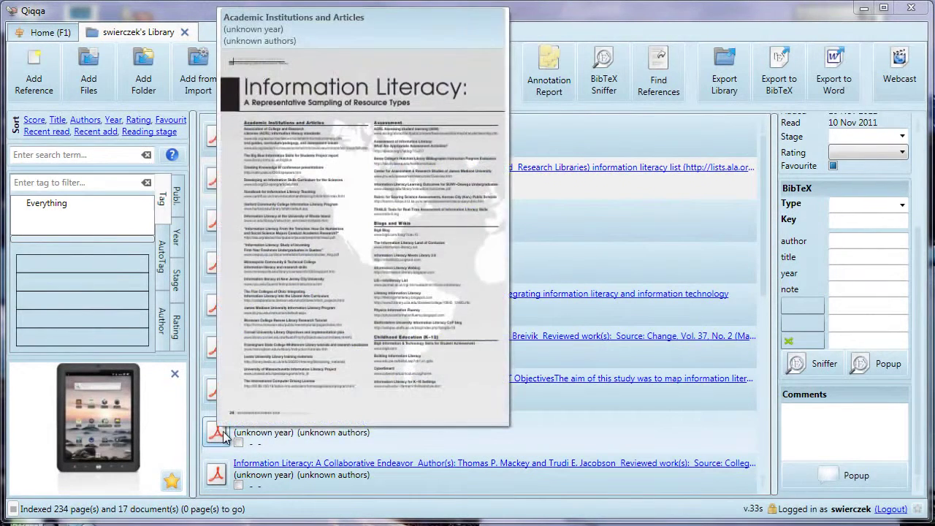
pyautogui.moveTo(216, 399)
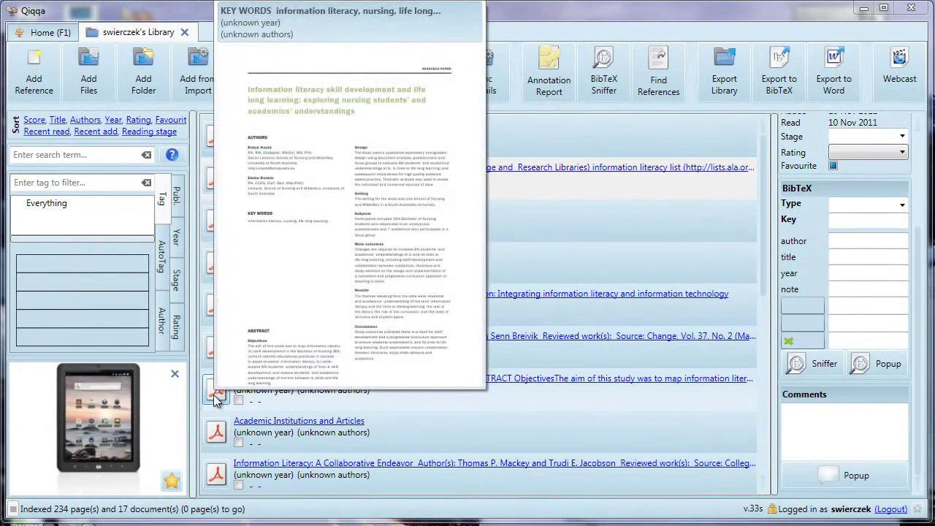
pyautogui.moveTo(215, 360)
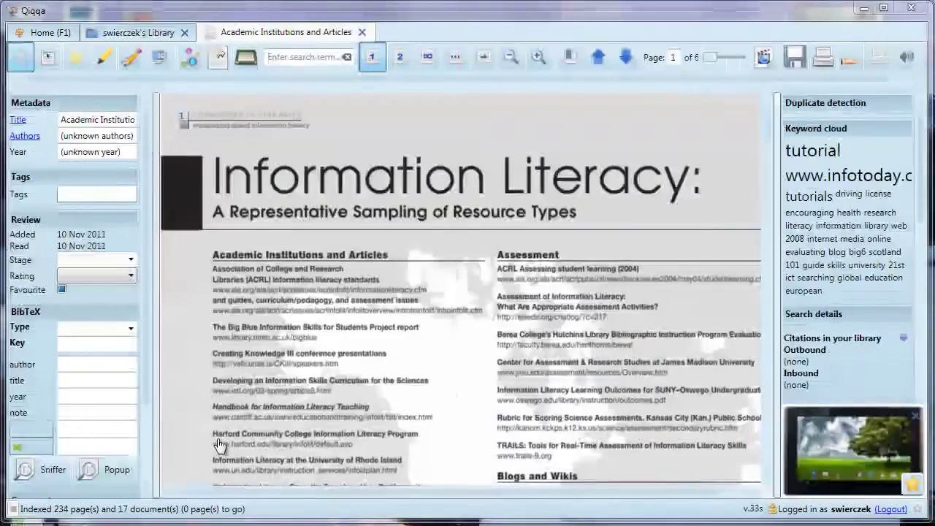
pyautogui.click(217, 141)
pyautogui.click(131, 329)
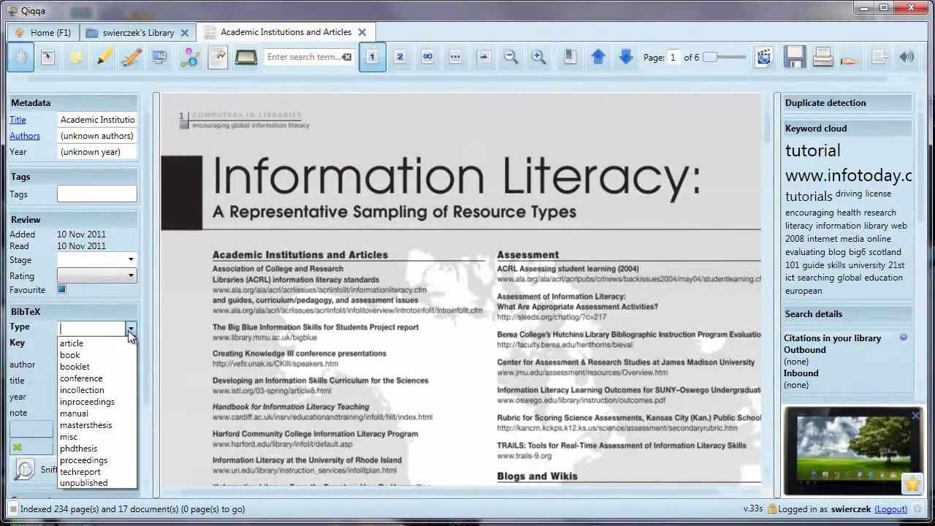
pyautogui.click(112, 342)
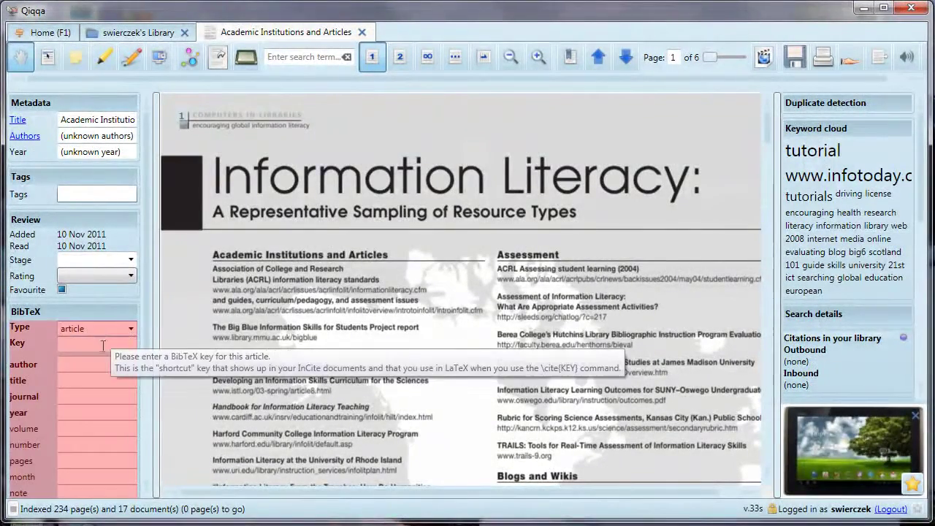
# Step: Enter "Information literacy: a representative sampling of resource types" as the article's BibTeX title
pyautogui.click(88, 365)
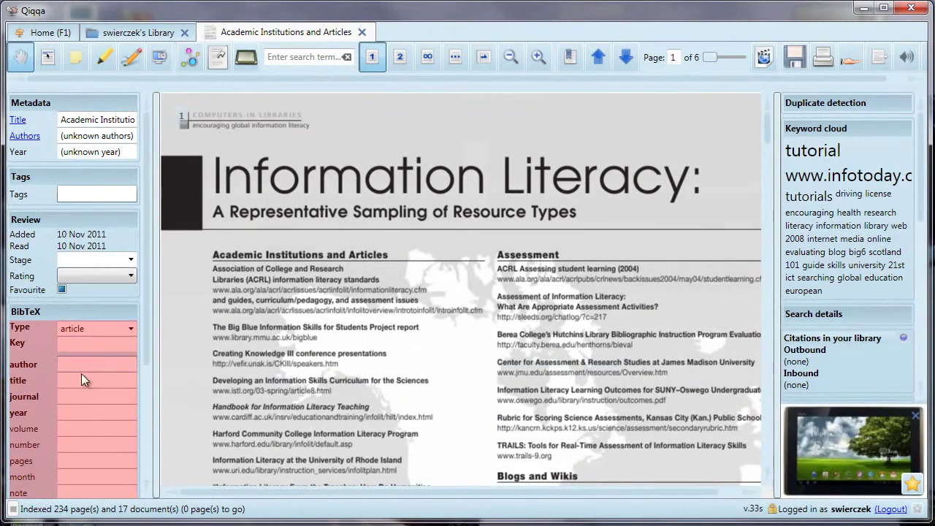
pyautogui.click(82, 381)
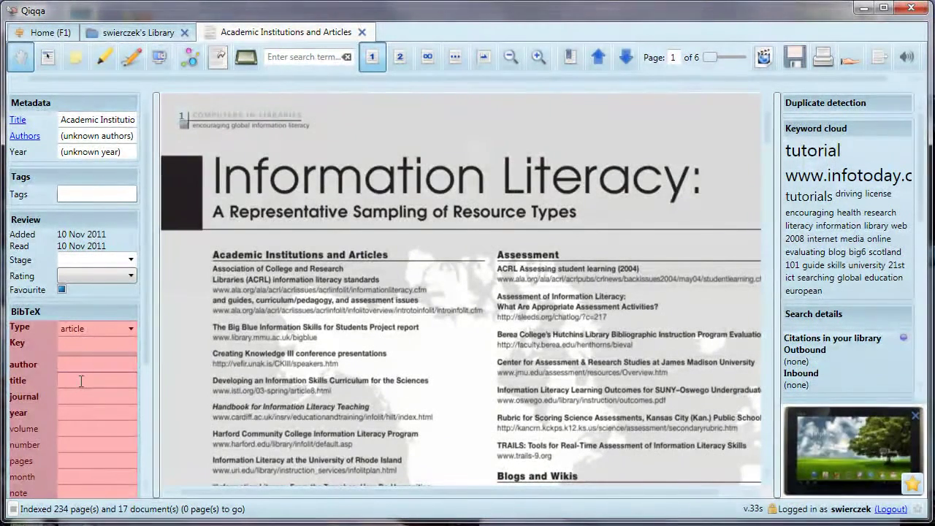
pyautogui.write('Informayion')
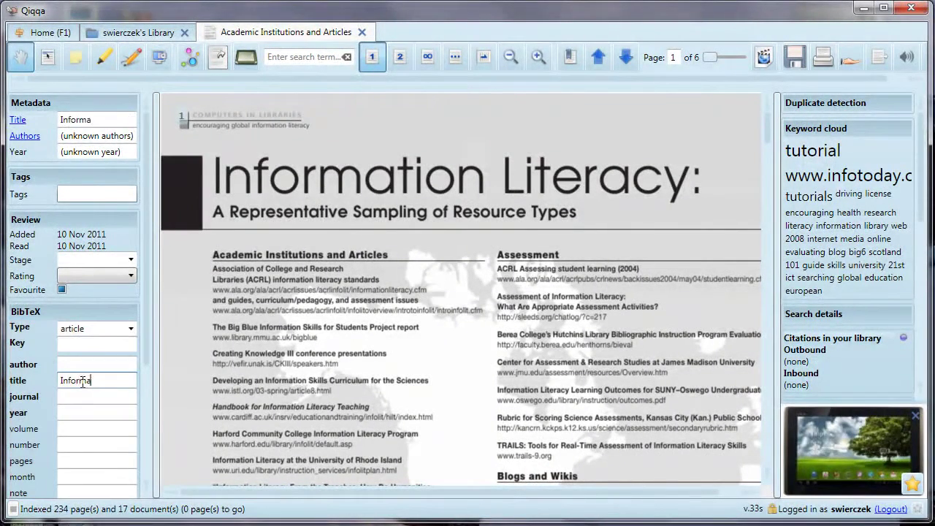
pyautogui.press('BackSpace')
pyautogui.press('BackSpace')
pyautogui.press('BackSpace')
pyautogui.press('BackSpace')
pyautogui.write('tion literacy: a rep')
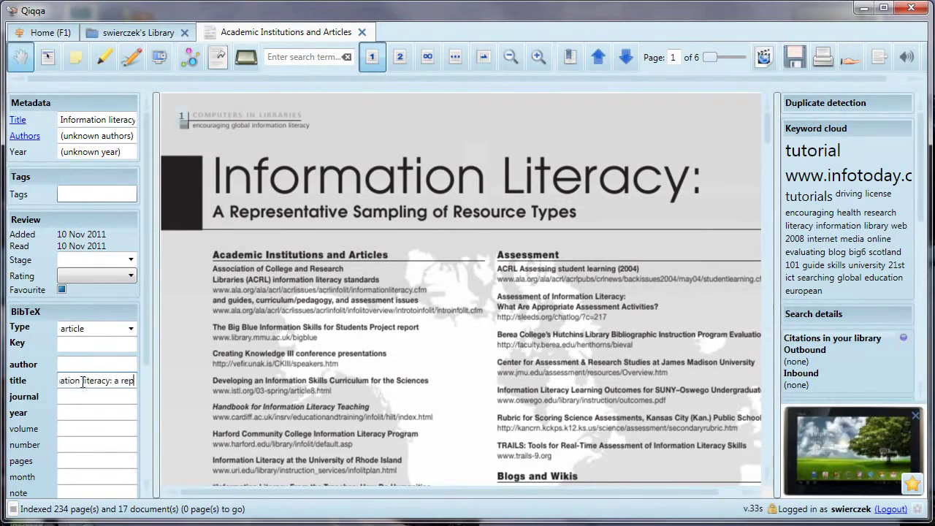
pyautogui.write('resentative sampl')
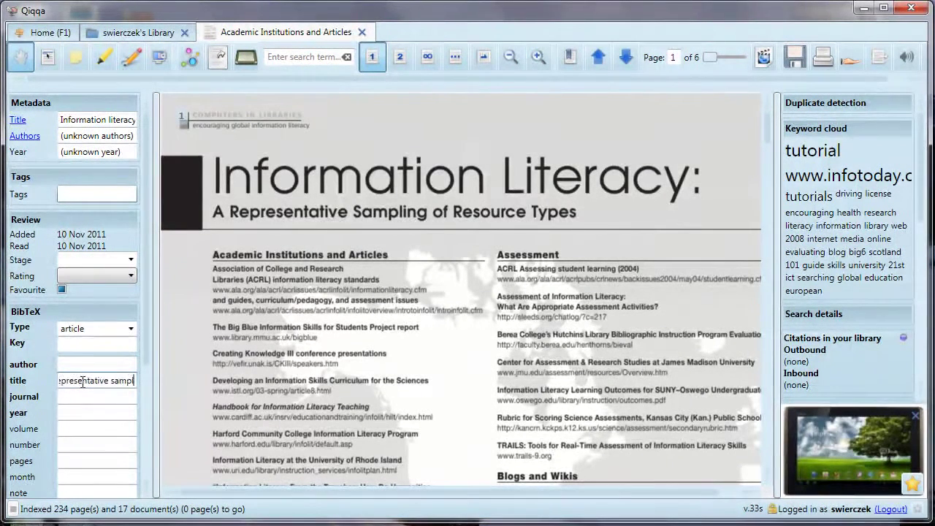
pyautogui.write('ing of res')
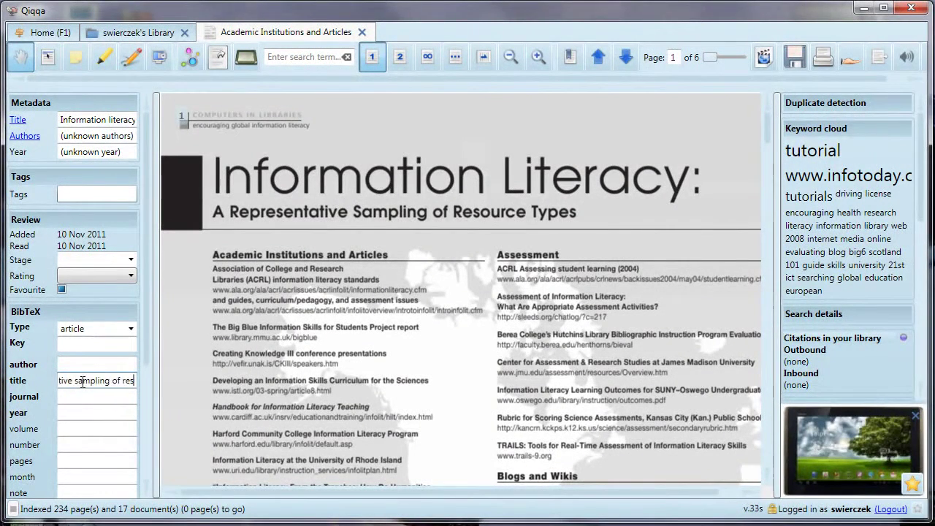
pyautogui.write('ource types')
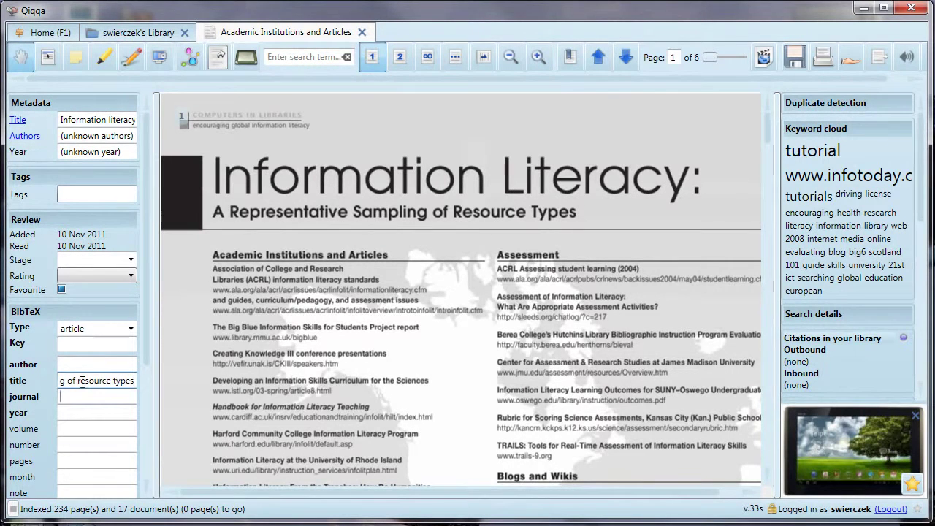
pyautogui.press('Tab')
# Step: Fill in the article's journal as "Computers in libraries" and its year as 2008
pyautogui.moveTo(764, 135); pyautogui.dragTo(767, 159)
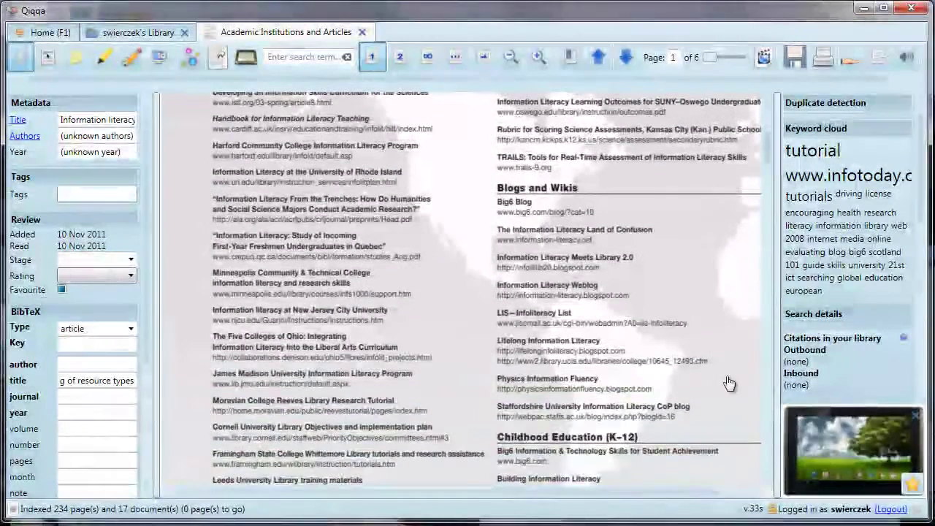
pyautogui.click(105, 397)
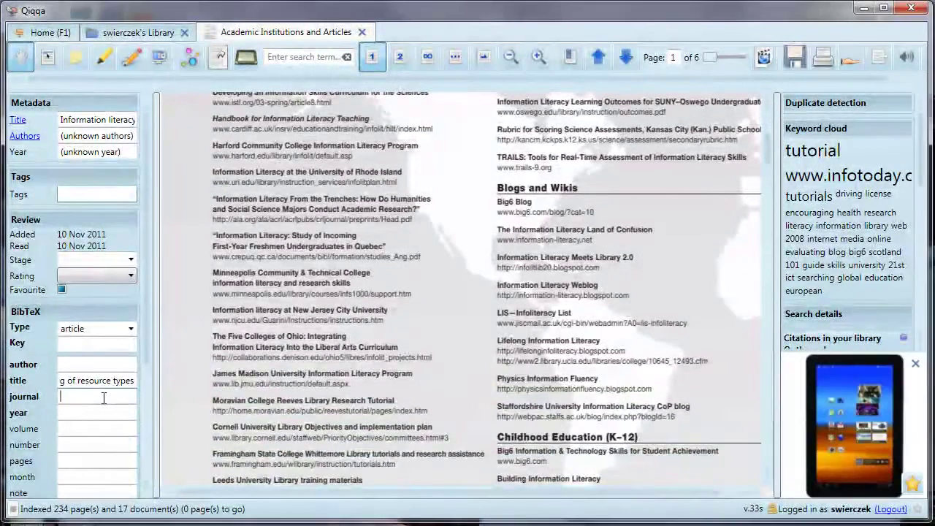
pyautogui.write('Computers in libraries')
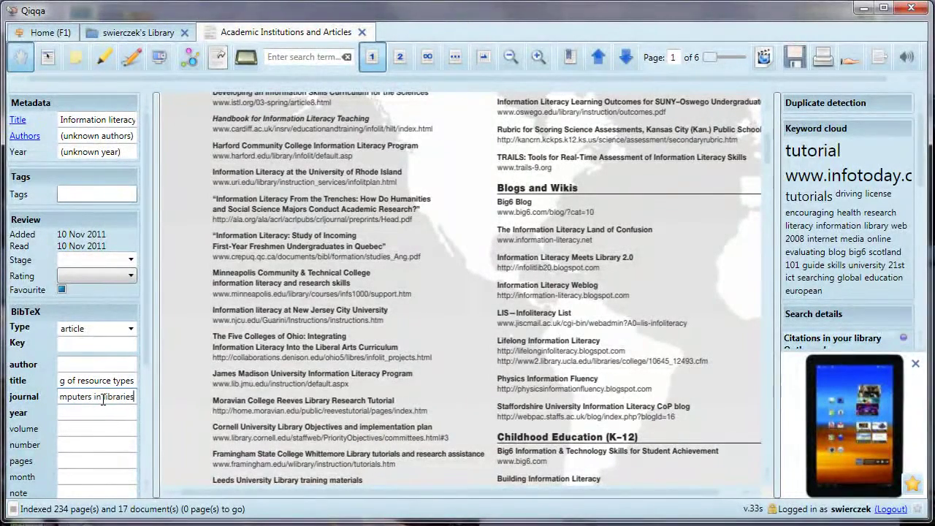
pyautogui.press('Tab')
pyautogui.write('2008')
pyautogui.press('Tab')
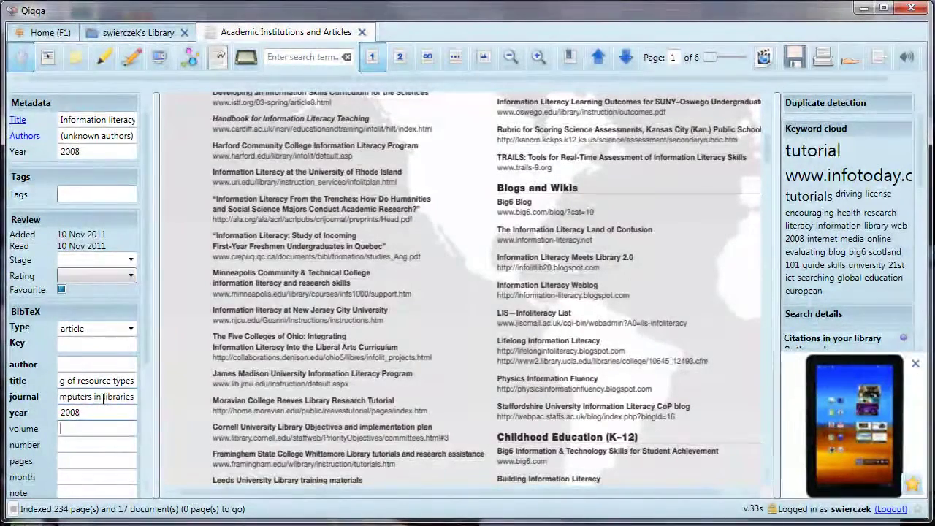
# Step: Fill in the article's volume 28, number 10, pages 28-32 and month Nov/Dec
pyautogui.write('28')
pyautogui.press('Tab')
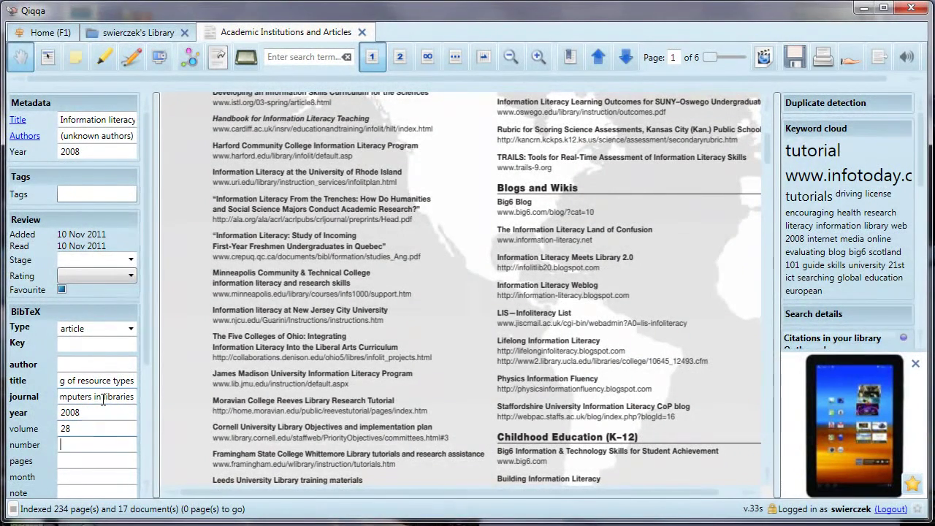
pyautogui.write('10')
pyautogui.press('Tab')
pyautogui.write('28')
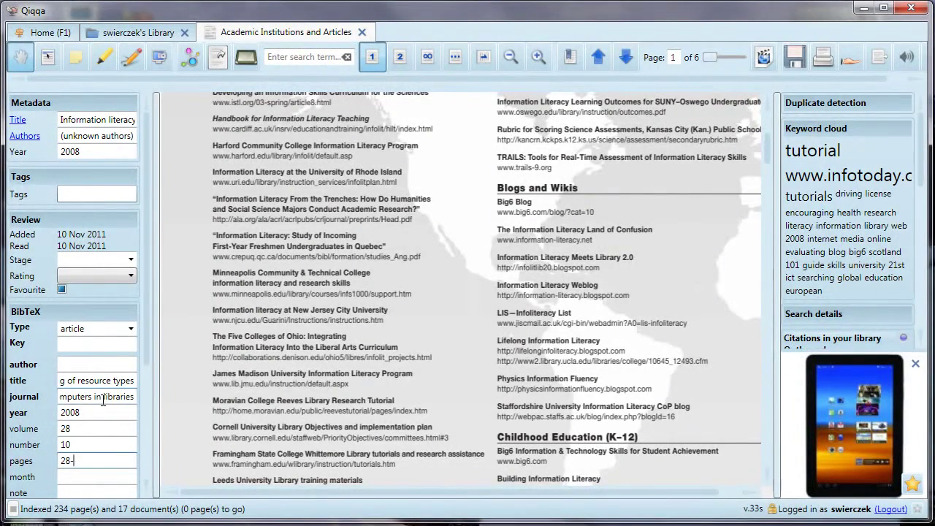
pyautogui.press('Tab')
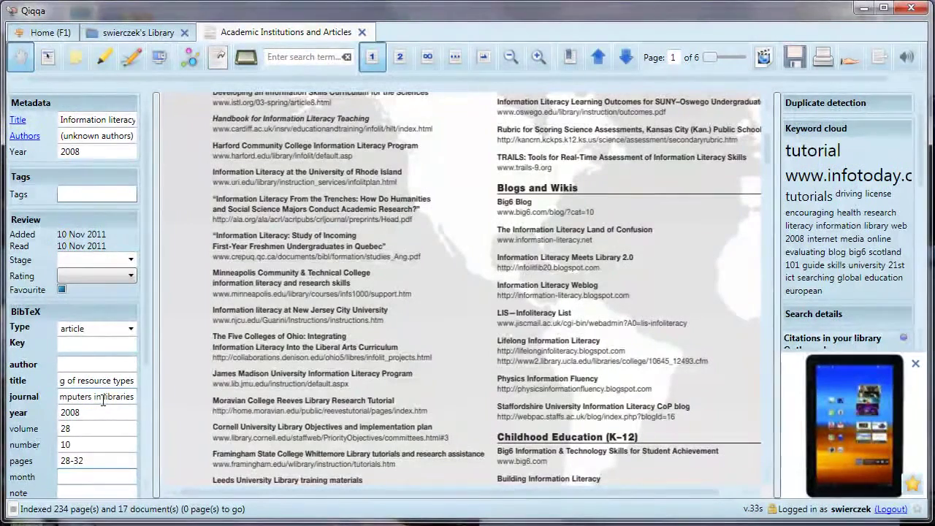
pyautogui.write('Nov/Dec')
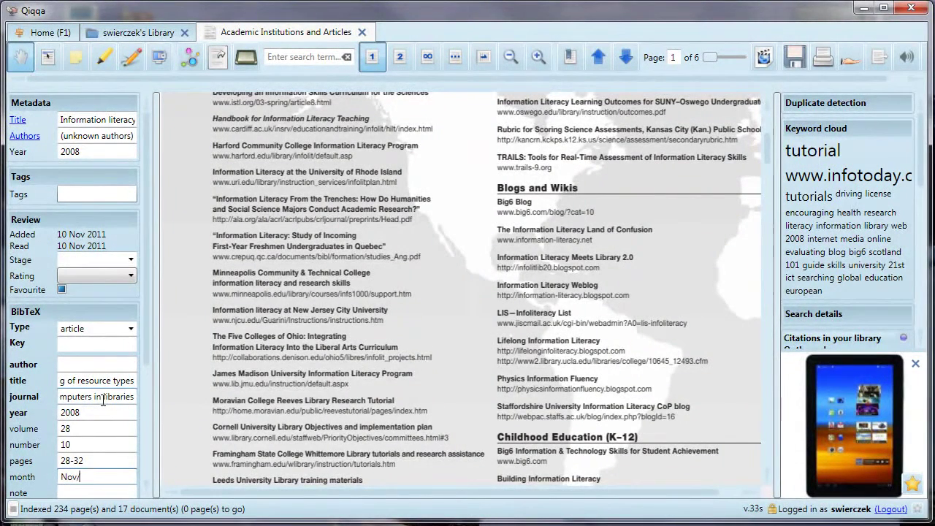
pyautogui.press('Tab')
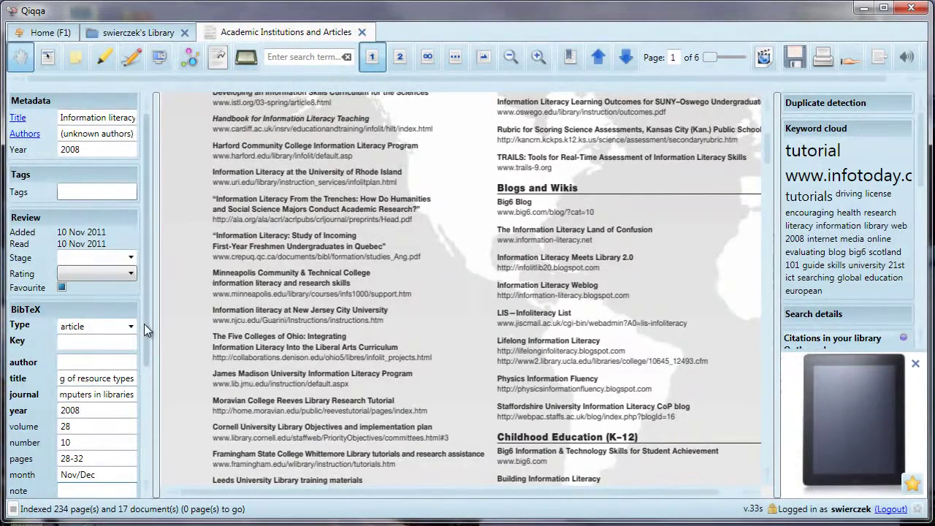
# Step: Add a comment naming who recommended the article in LIS530 class, and close the document
pyautogui.scroll(-3, 131, 395)
pyautogui.scroll(-2, 130, 395)
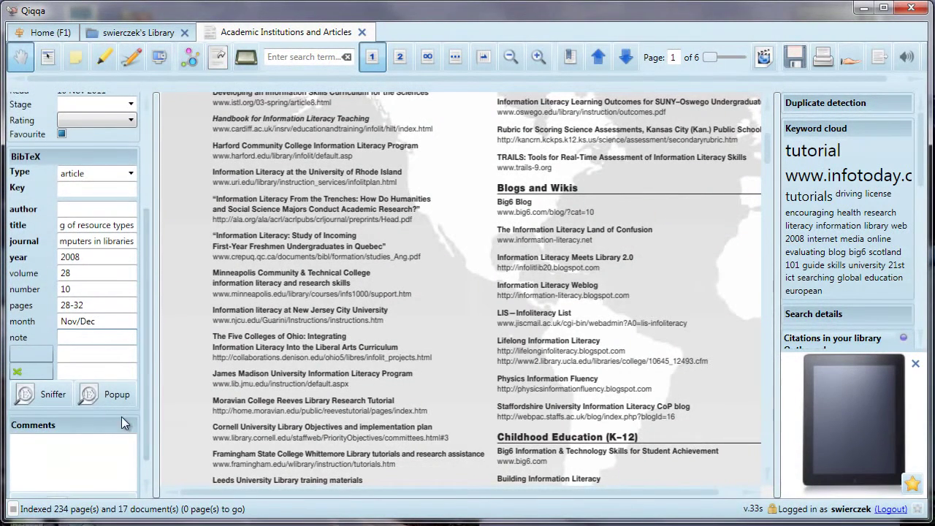
pyautogui.click(84, 339)
pyautogui.click(84, 354)
pyautogui.click(79, 449)
pyautogui.write('Recommended')
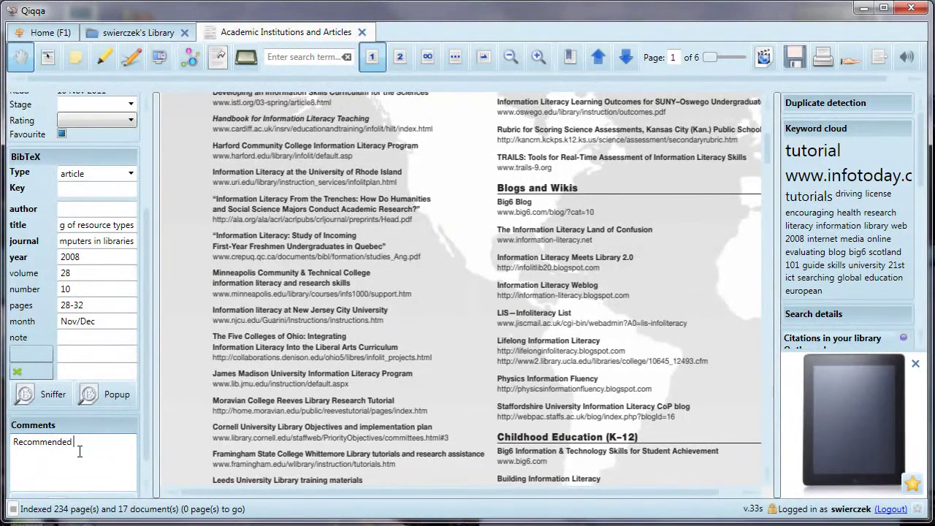
pyautogui.write(' by Sue in LIS530 class.')
pyautogui.click(362, 32)
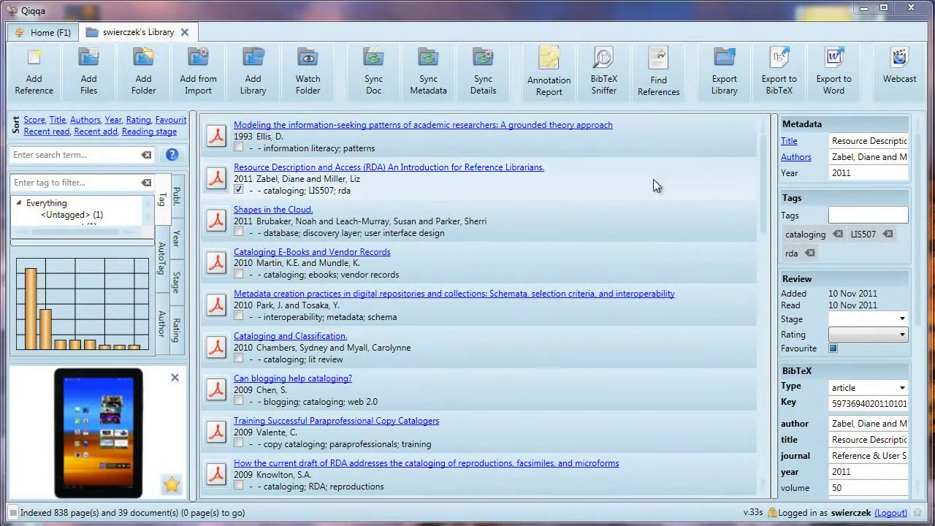
# Step: Add the tag "cloud" to the paper "Shapes in the Cloud."
pyautogui.click(603, 222)
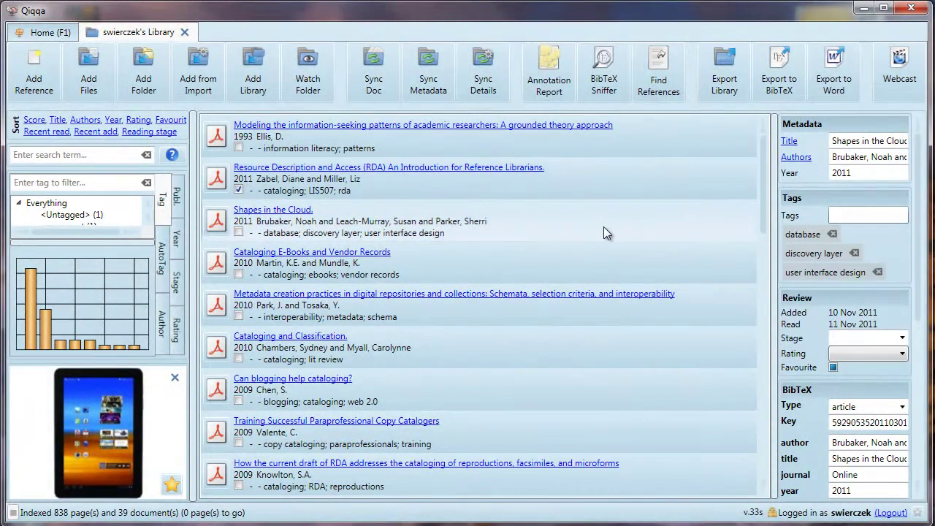
pyautogui.click(871, 216)
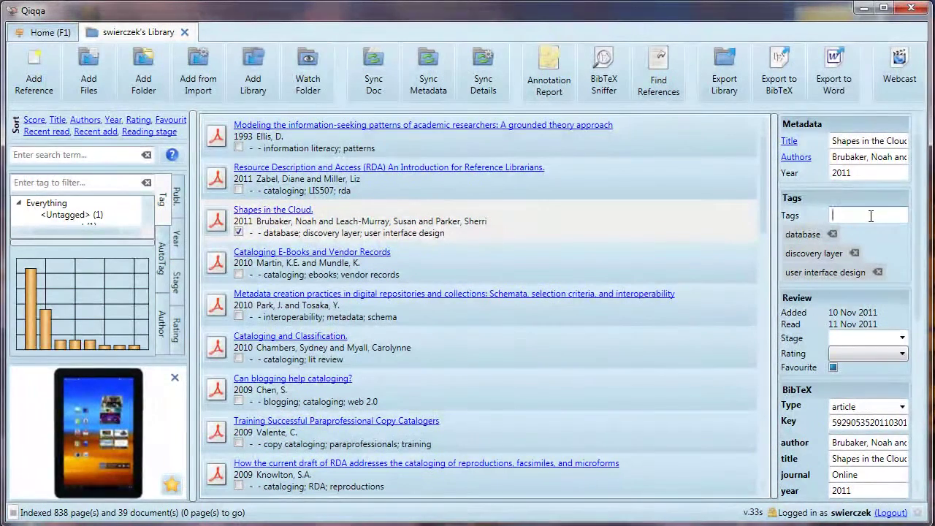
pyautogui.write('cloud')
pyautogui.press('Return')
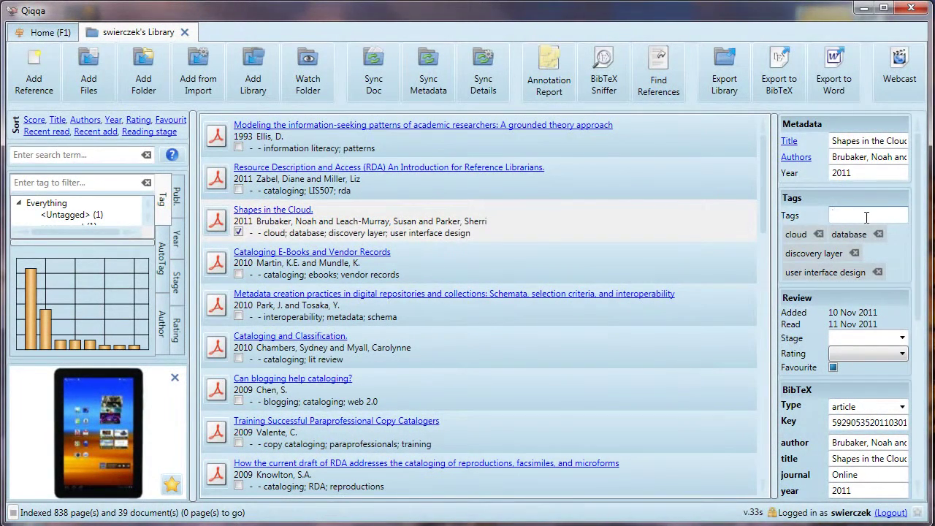
# Step: Add the tag "cloud" to the paper "Cataloging E-Books and Vendor Records" and remove that tag from it again
pyautogui.click(553, 256)
pyautogui.click(852, 214)
pyautogui.write('c')
pyautogui.click(849, 244)
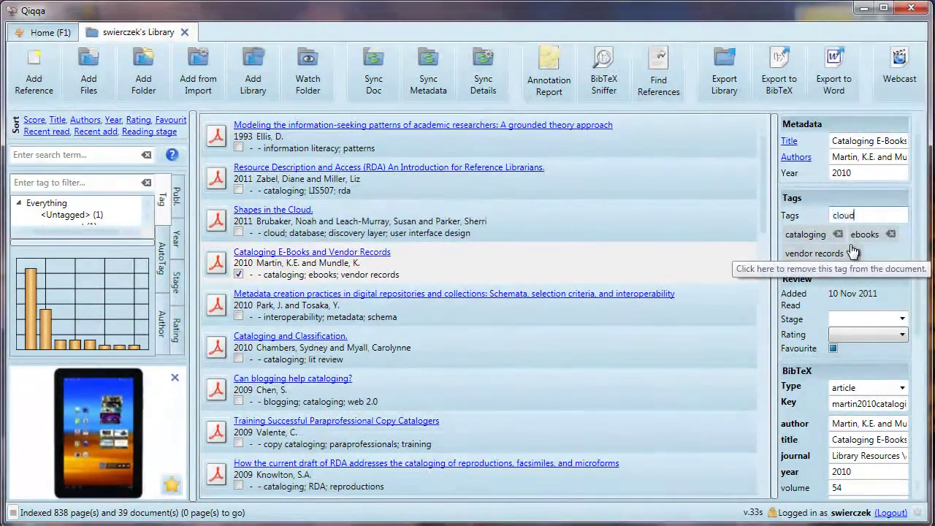
pyautogui.press('Return')
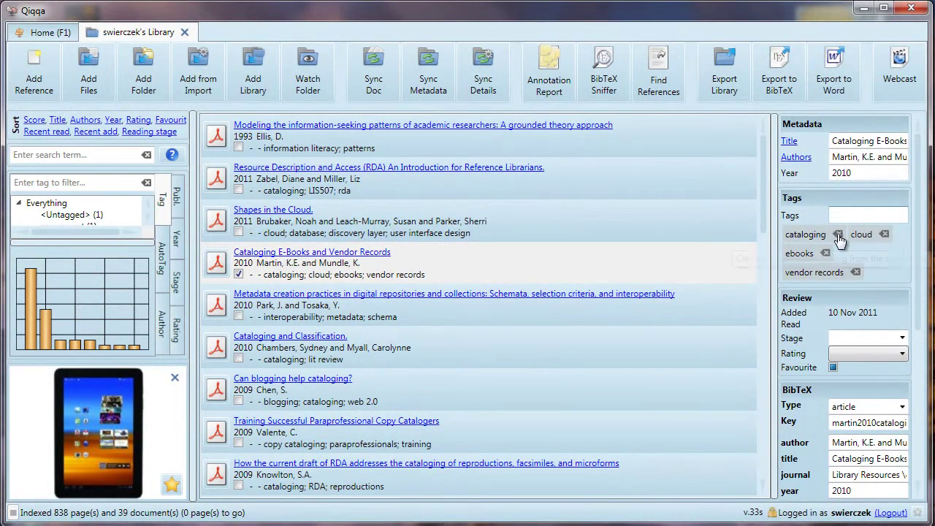
pyautogui.click(885, 235)
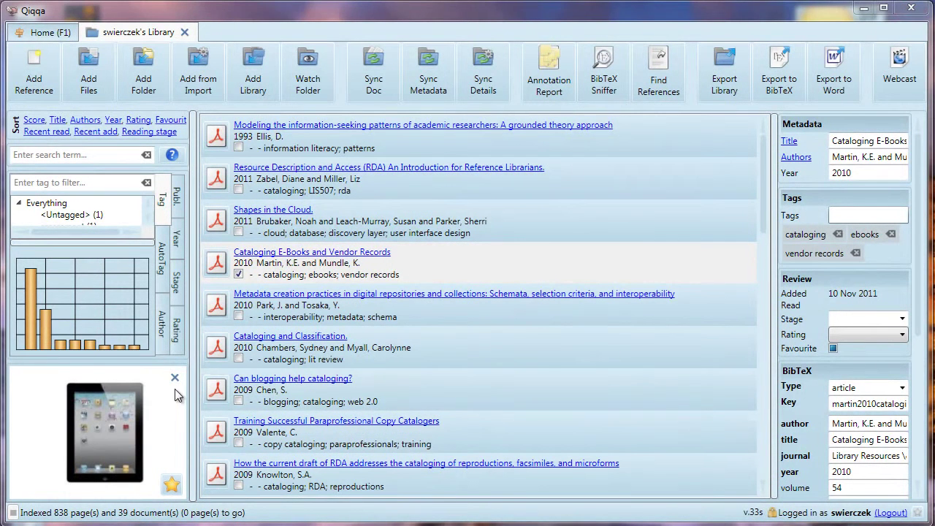
# Step: Examine the library's tag filter list and its chart to see which tags the documents carry
pyautogui.moveTo(28, 343)
pyautogui.moveTo(146, 228)
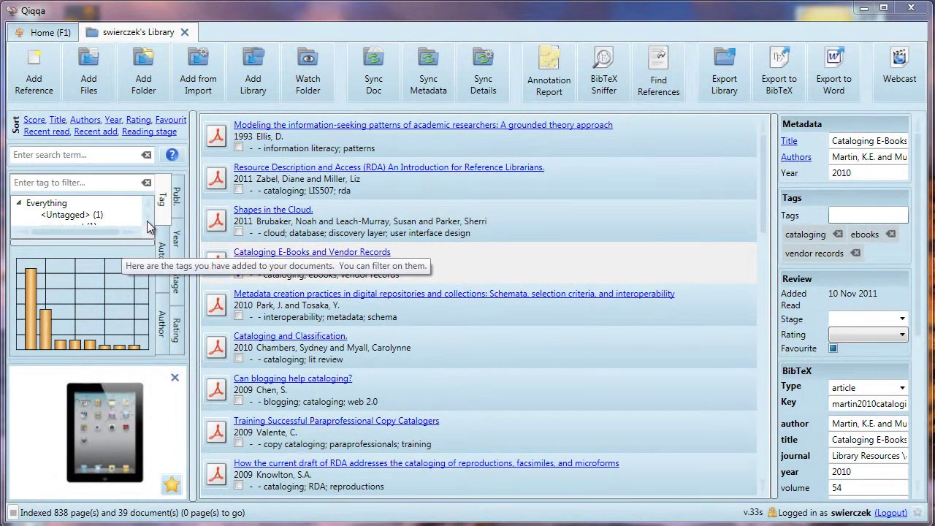
pyautogui.scroll(-2, 148, 225)
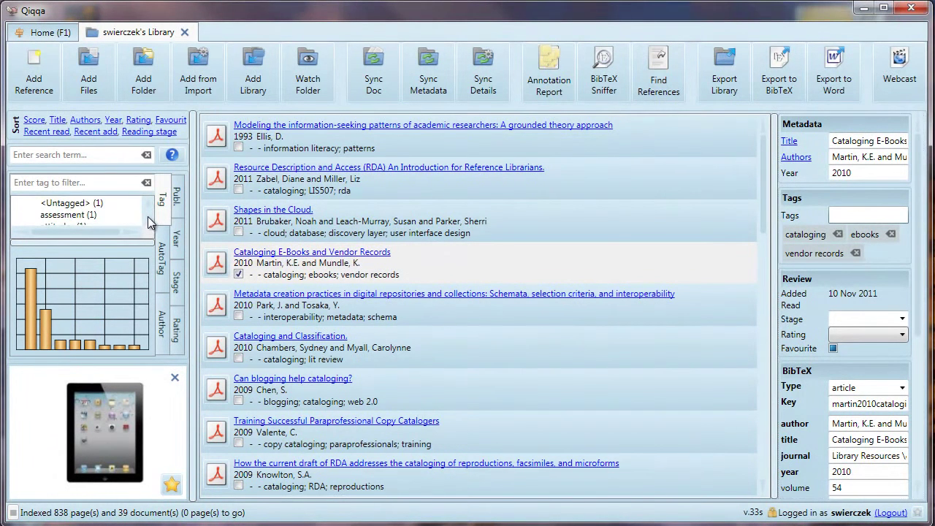
pyautogui.scroll(-4, 148, 223)
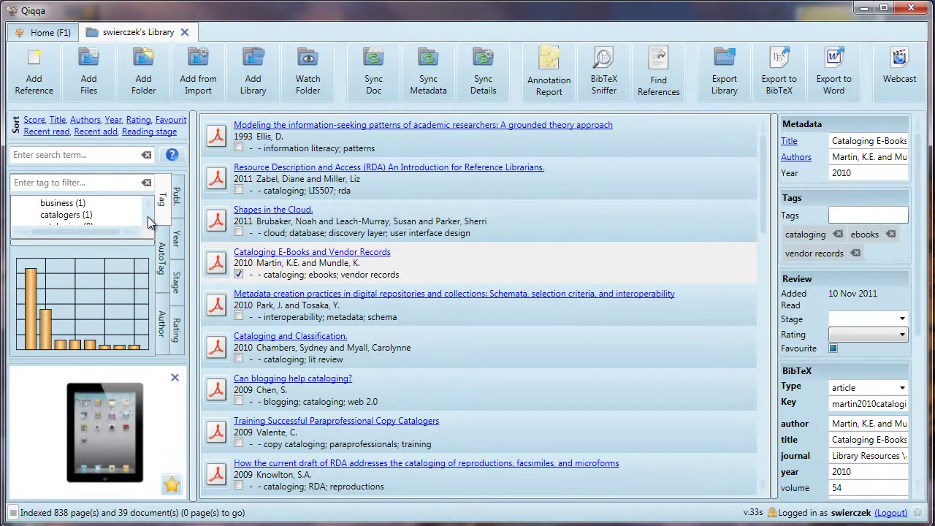
pyautogui.scroll(-4, 149, 222)
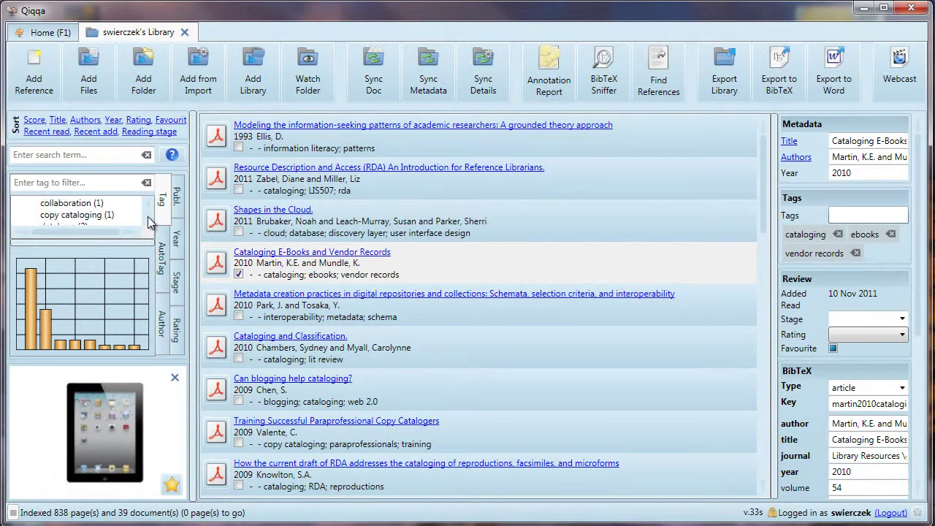
pyautogui.scroll(-2, 148, 223)
pyautogui.scroll(-1, 148, 223)
pyautogui.scroll(-1, 148, 223)
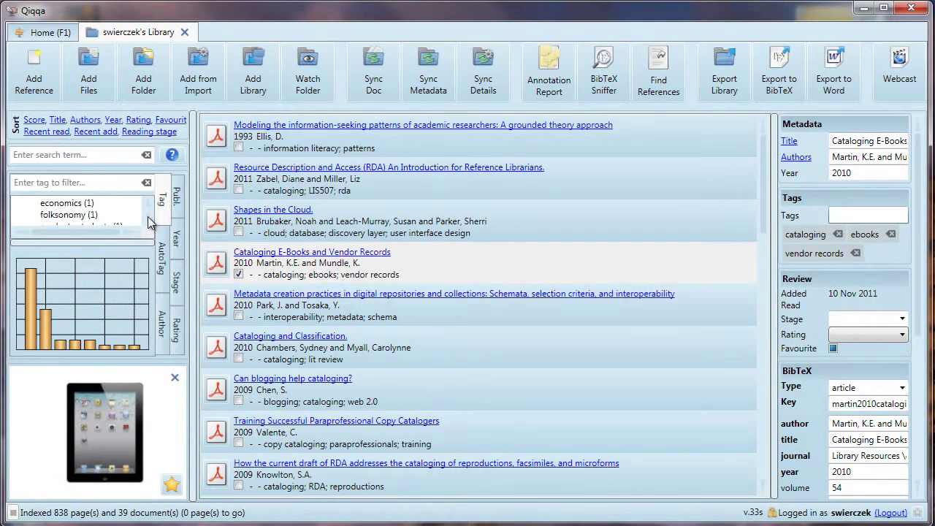
pyautogui.scroll(-2, 149, 223)
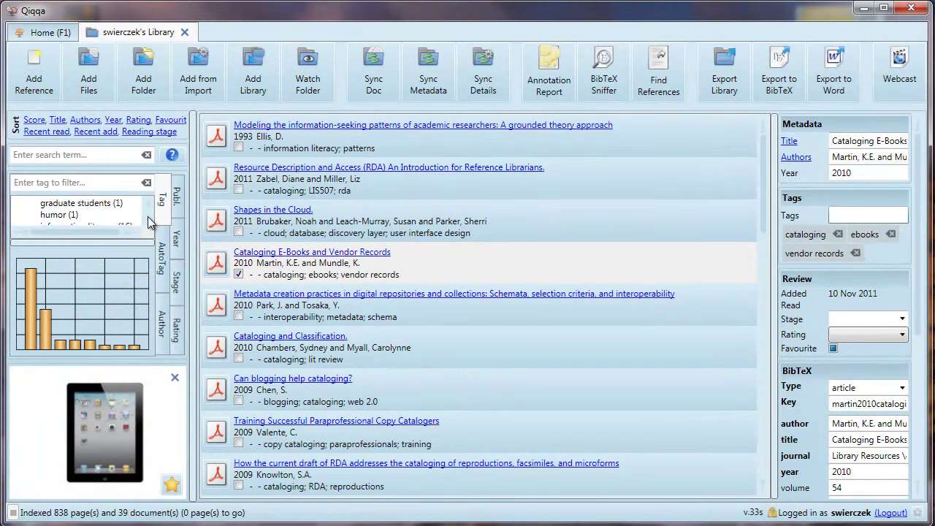
# Step: Review the library's autoTags and their black/whitelists, closing the lists without saving
pyautogui.click(161, 257)
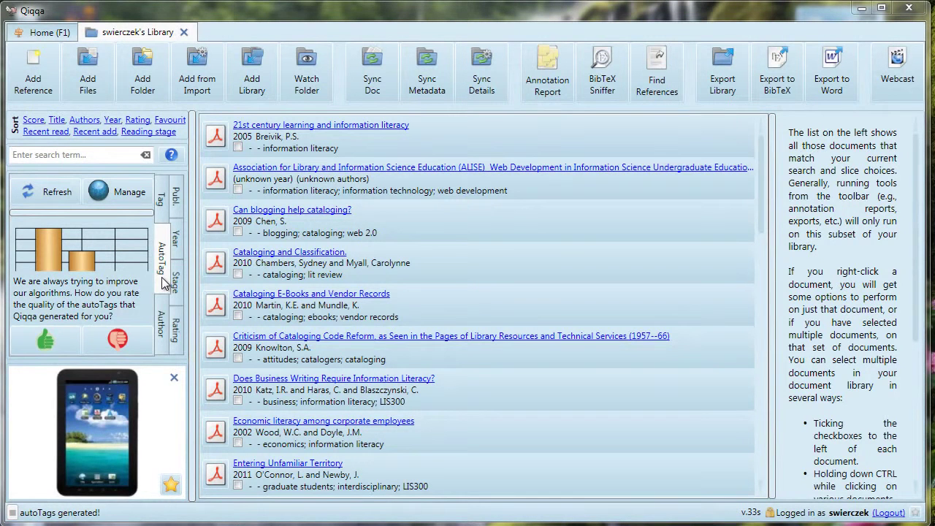
pyautogui.moveTo(46, 264)
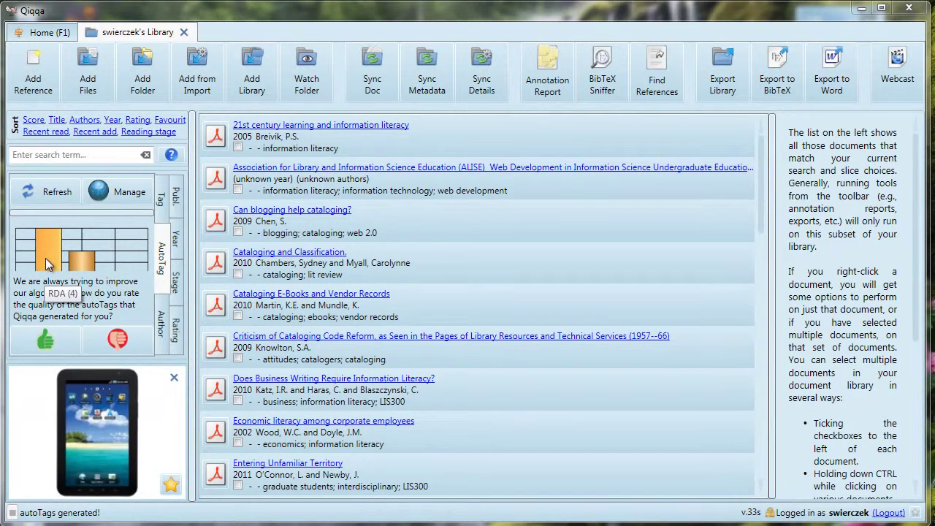
pyautogui.moveTo(82, 268)
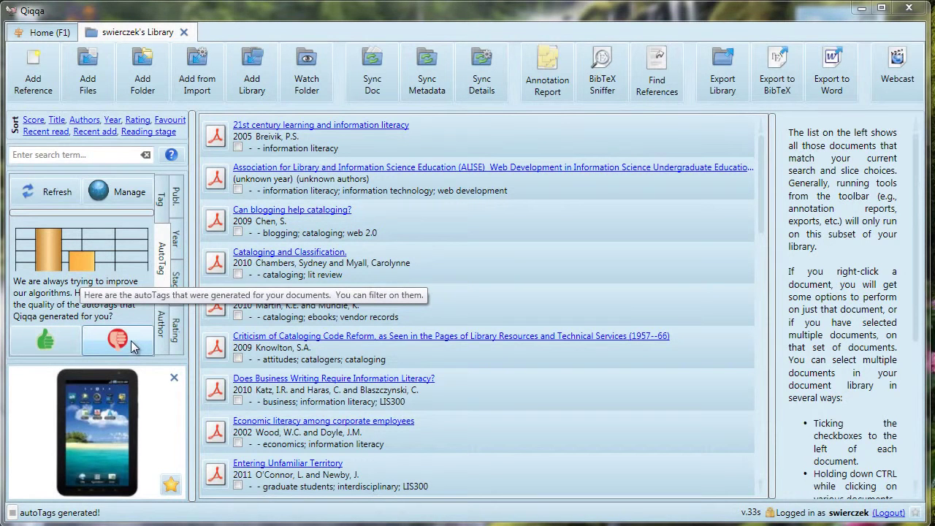
pyautogui.click(121, 191)
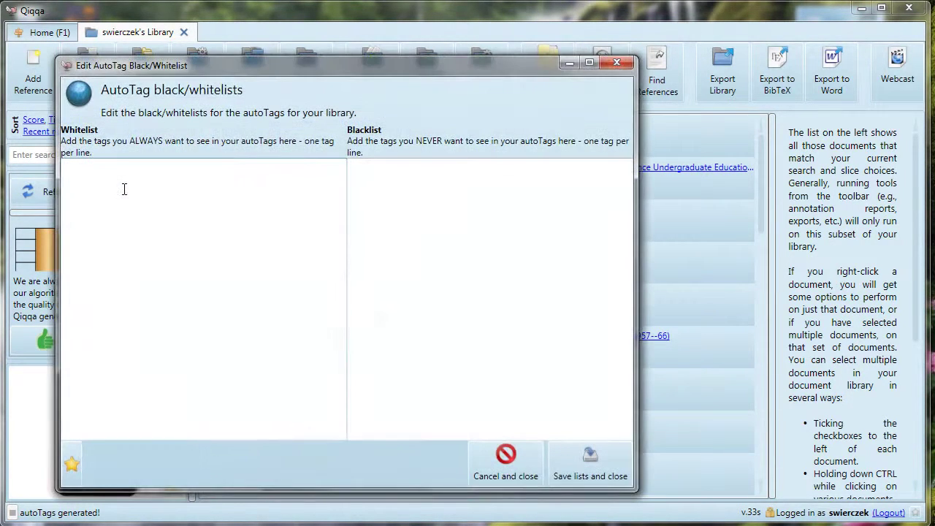
pyautogui.click(499, 477)
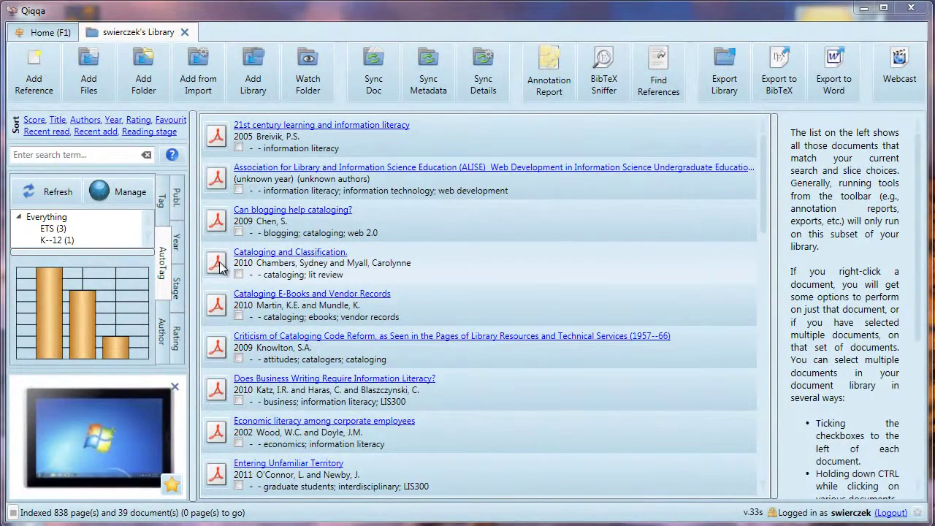
# Step: Open the paper "Entering Unfamiliar Territory" from the library, visit the library and home pages, and return to the paper
pyautogui.moveTo(221, 267)
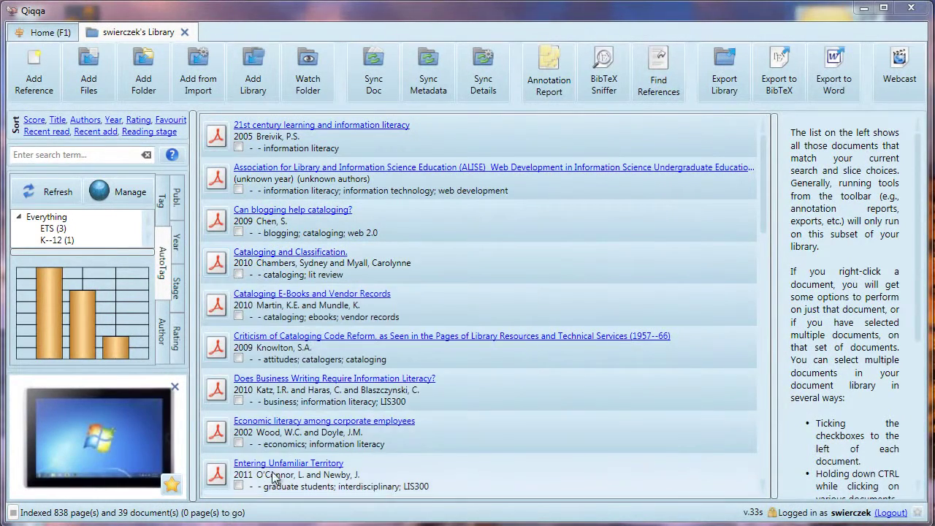
pyautogui.click(277, 467)
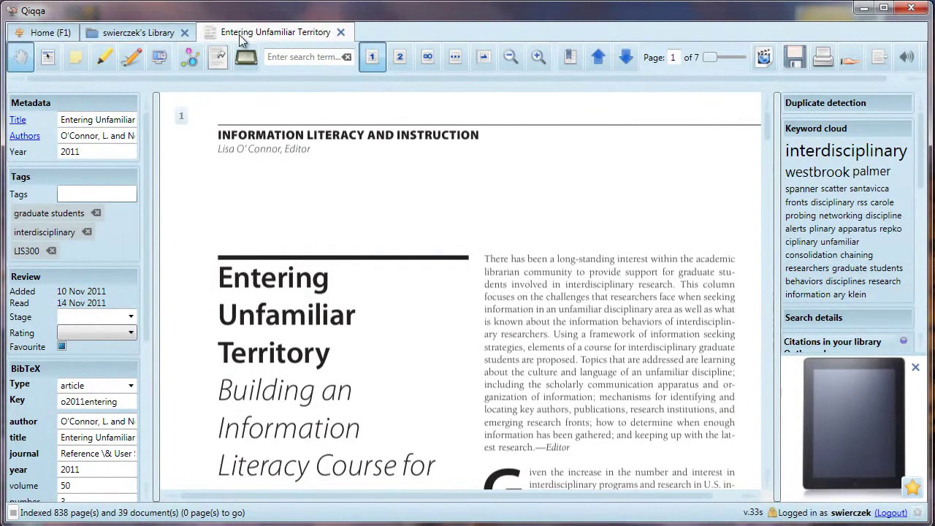
pyautogui.click(135, 32)
pyautogui.click(36, 37)
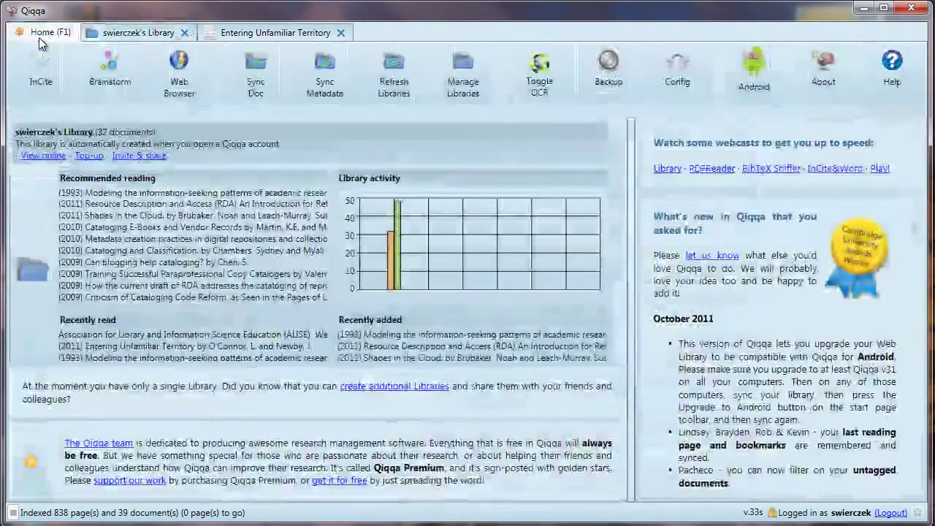
pyautogui.click(232, 32)
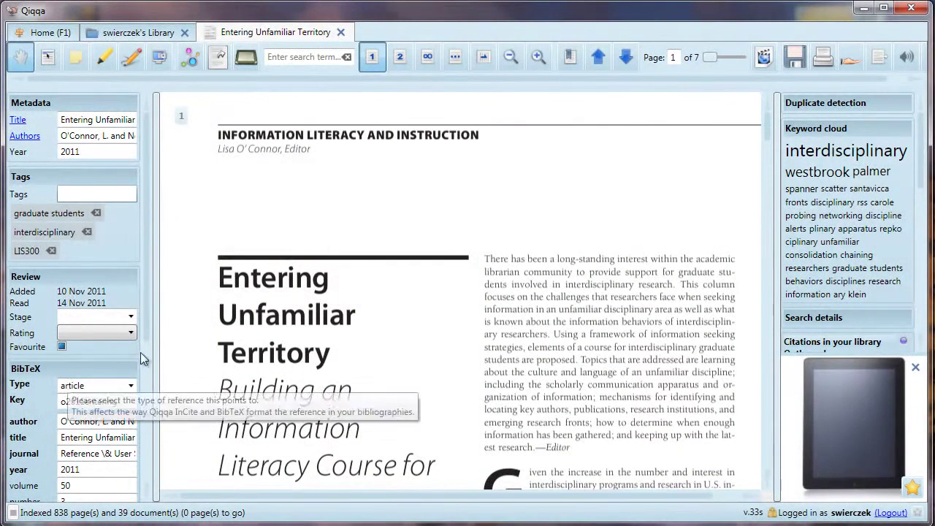
# Step: Examine the paper's BibTeX details, comments area, library citations and similar papers in Google Scholar, dismissing the advertisement
pyautogui.moveTo(149, 286); pyautogui.dragTo(129, 446)
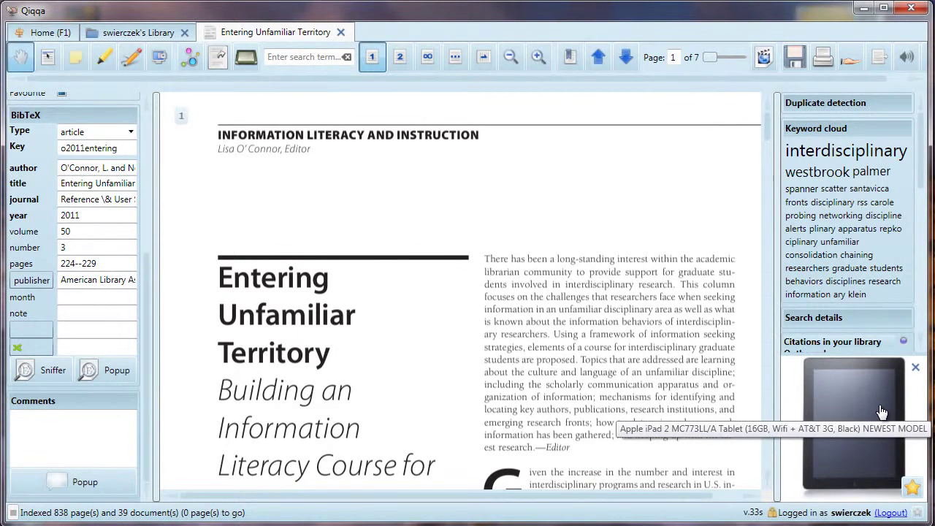
pyautogui.click(917, 369)
pyautogui.moveTo(922, 184); pyautogui.dragTo(913, 240)
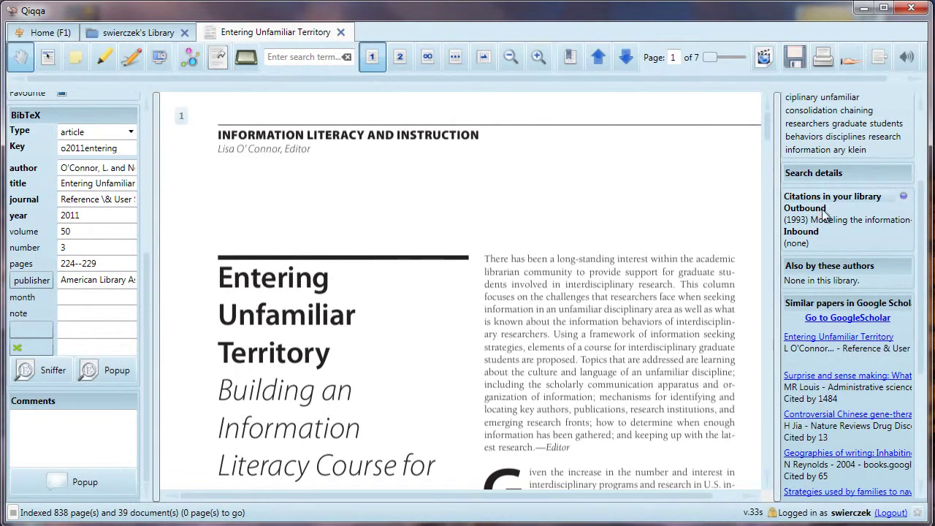
pyautogui.moveTo(840, 228)
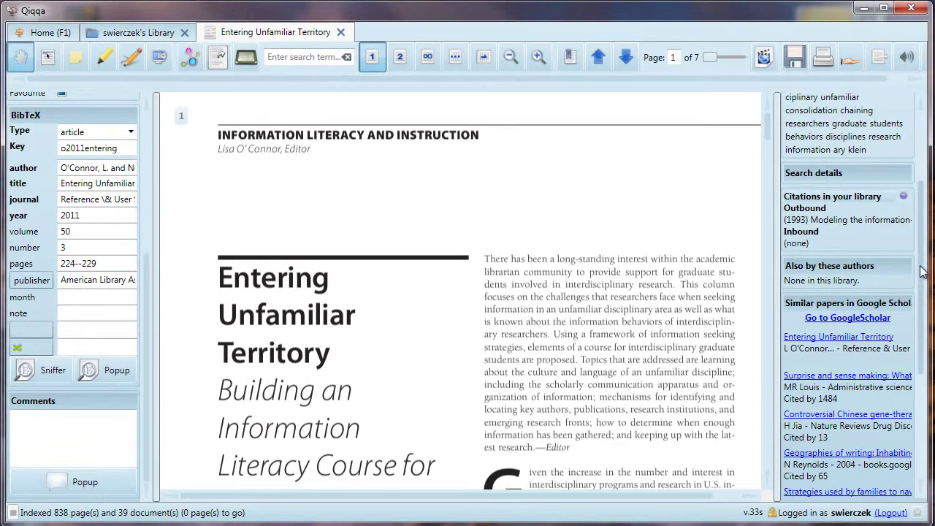
pyautogui.moveTo(923, 271); pyautogui.dragTo(919, 323)
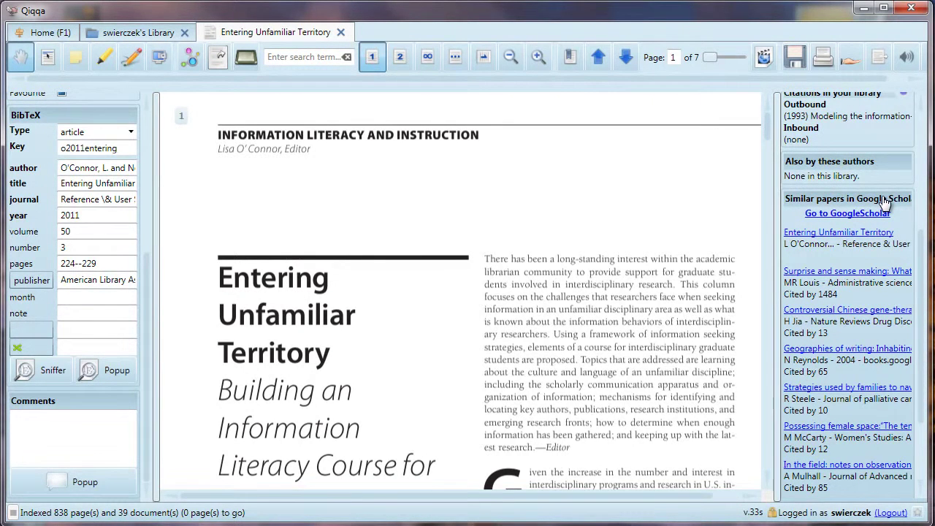
pyautogui.moveTo(923, 241); pyautogui.dragTo(922, 312)
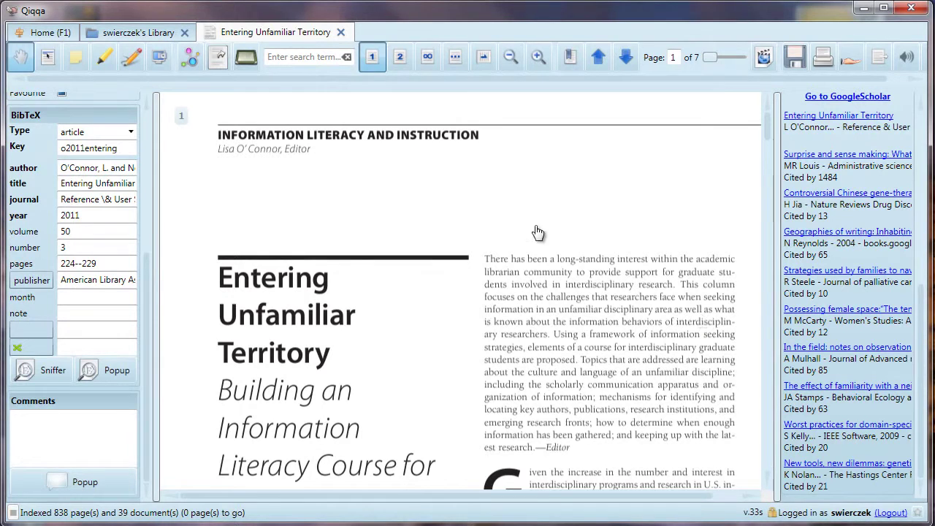
# Step: Hide the side panels to try reading the paper at full width, and restore the panels
pyautogui.click(243, 61)
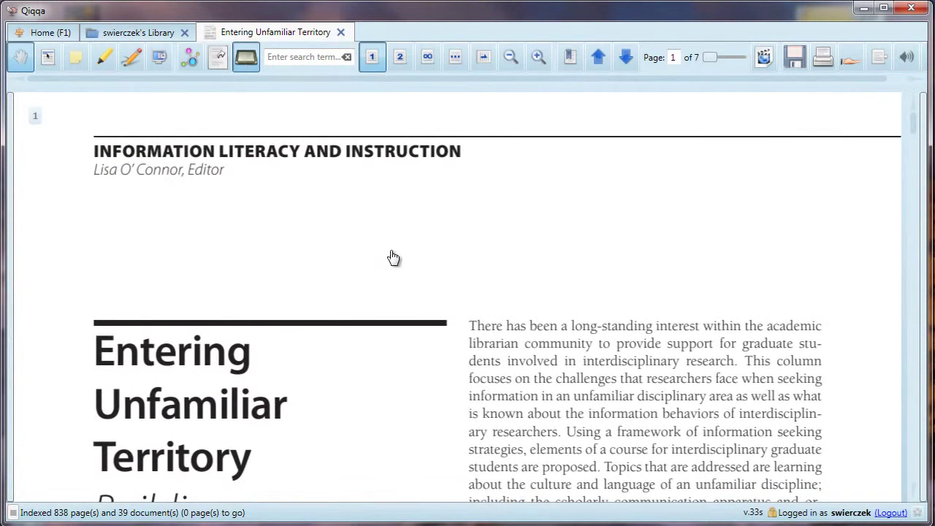
pyautogui.scroll(-3, 388, 255)
pyautogui.scroll(3, 395, 261)
pyautogui.click(243, 61)
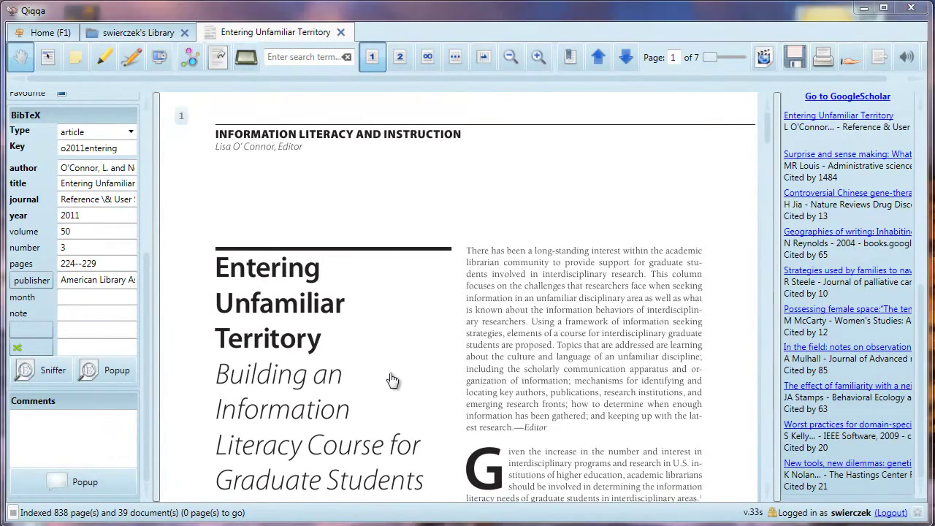
# Step: Switch the paper to the full-width reading view and move around its first page with the hand tool
pyautogui.click(245, 58)
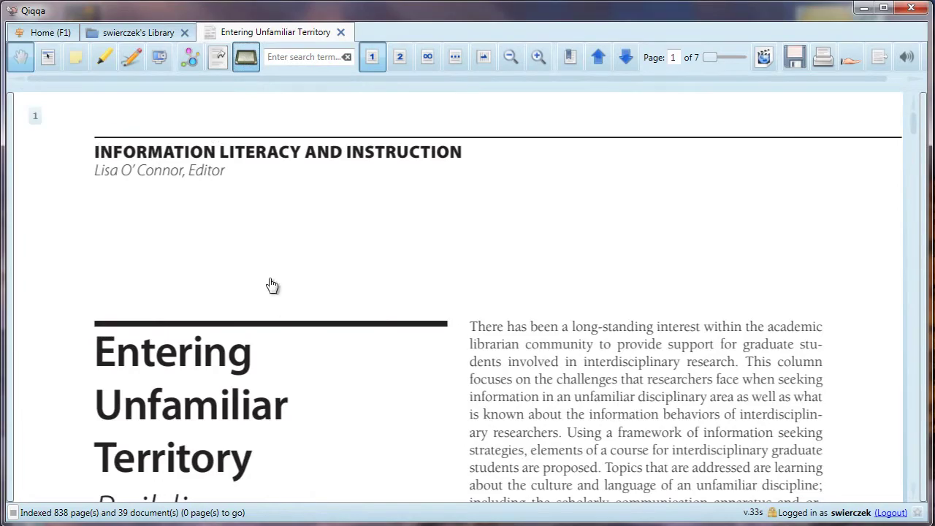
pyautogui.moveTo(345, 403); pyautogui.dragTo(379, 397)
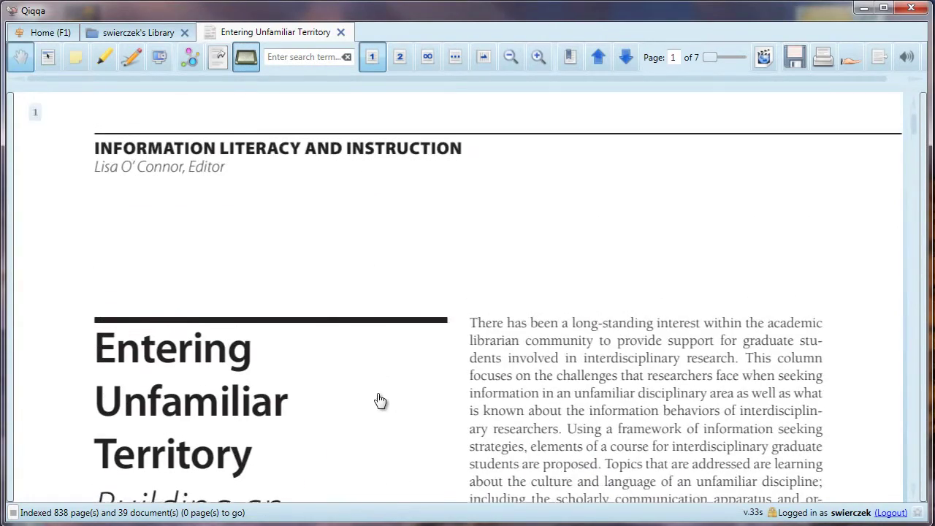
pyautogui.moveTo(553, 471); pyautogui.dragTo(545, 380)
pyautogui.scroll(-3, 545, 377)
pyautogui.scroll(4, 544, 377)
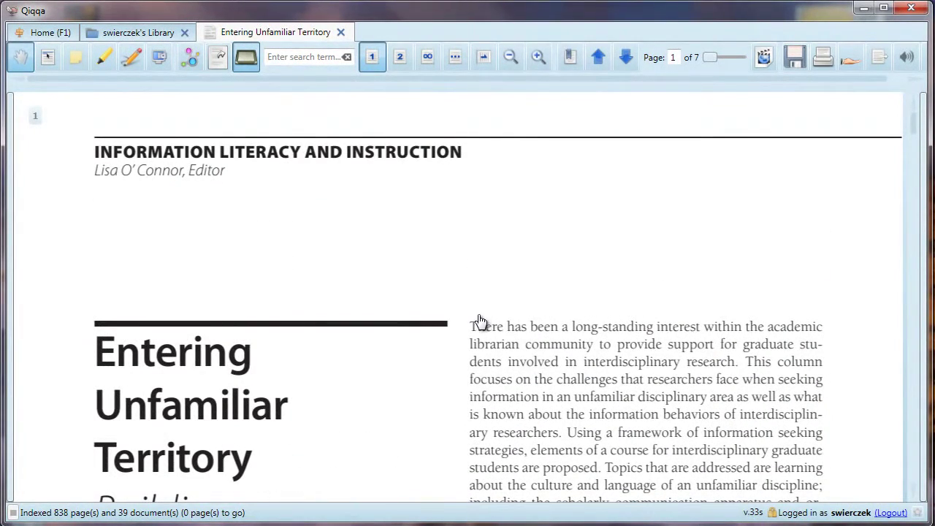
# Step: Select the abstract's text from "There has been" to "identifying", view the options for the selection, and dismiss them
pyautogui.click(48, 58)
pyautogui.scroll(-1, 541, 316)
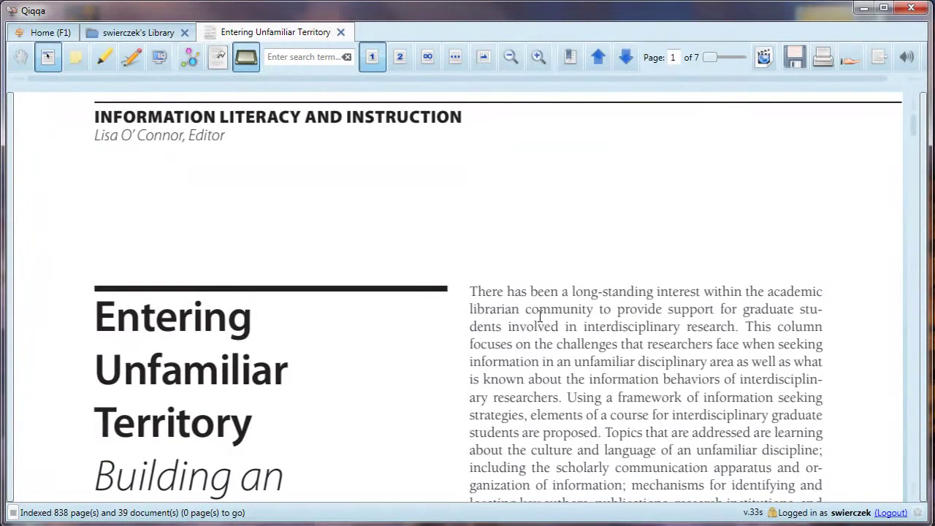
pyautogui.scroll(-1, 540, 316)
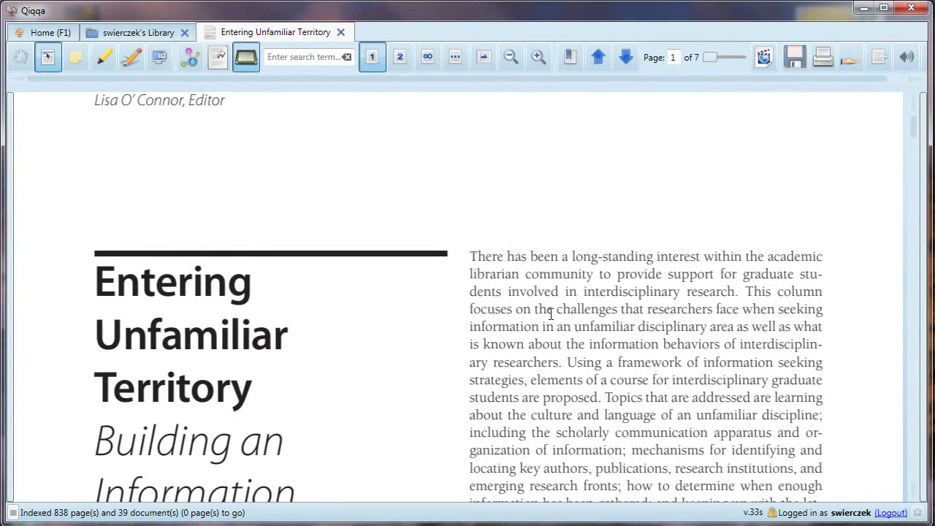
pyautogui.moveTo(469, 251); pyautogui.dragTo(796, 450)
pyautogui.rightClick(574, 329)
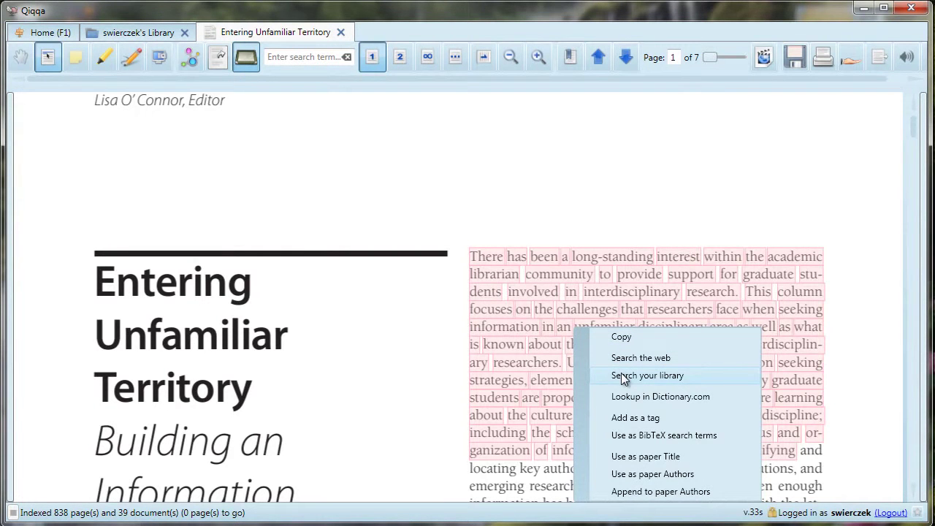
pyautogui.click(589, 260)
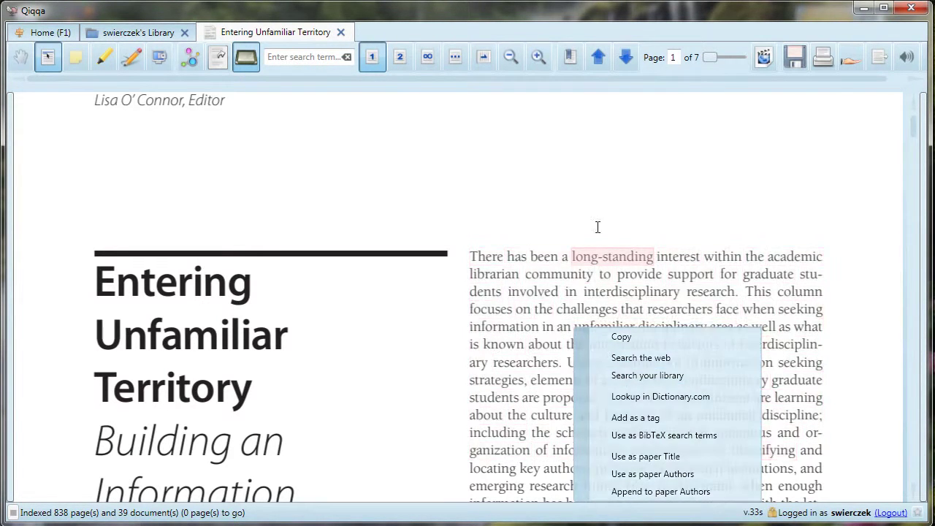
# Step: View the options for the word "community" in the abstract, dismiss them, and switch back to the hand tool
pyautogui.rightClick(560, 274)
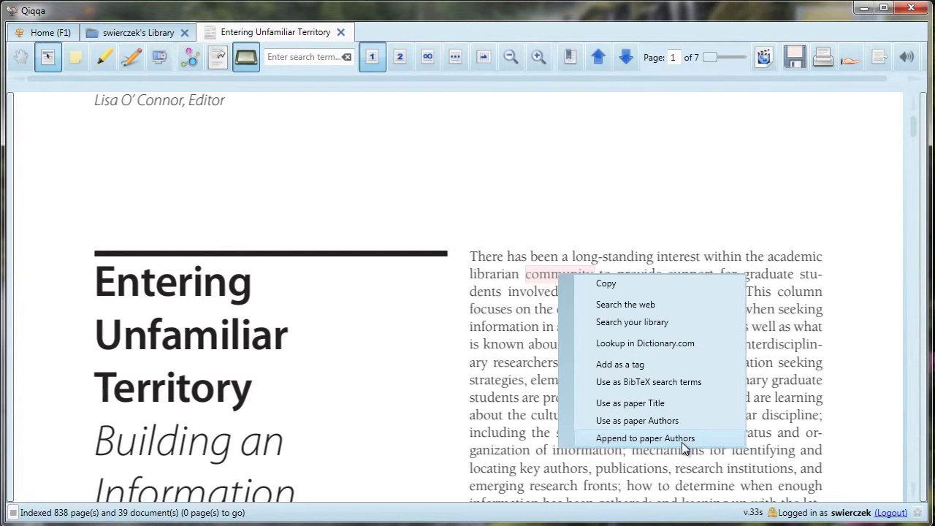
pyautogui.click(18, 61)
pyautogui.click(19, 60)
# Step: Add an annotation over the "Recent studies" paragraph at the end of page 1 and tag it "tagging"
pyautogui.scroll(-1, 373, 283)
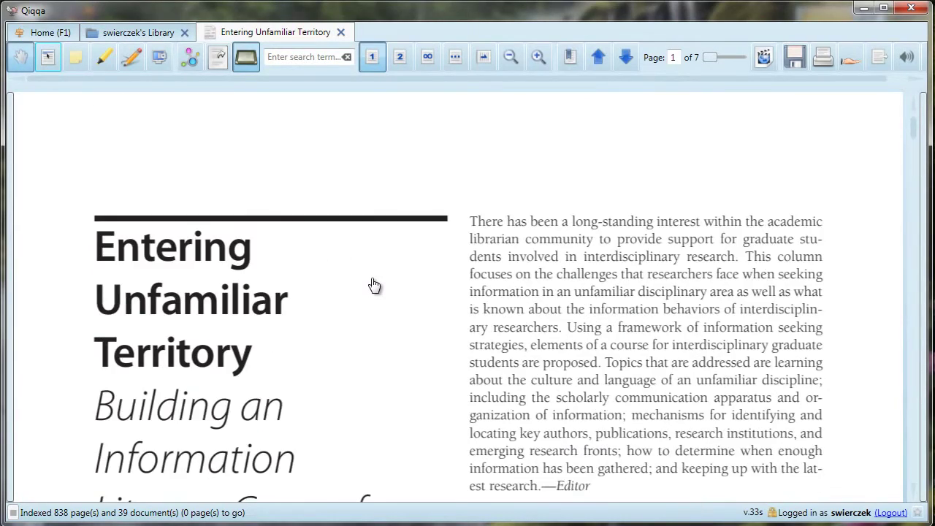
pyautogui.scroll(-10, 374, 285)
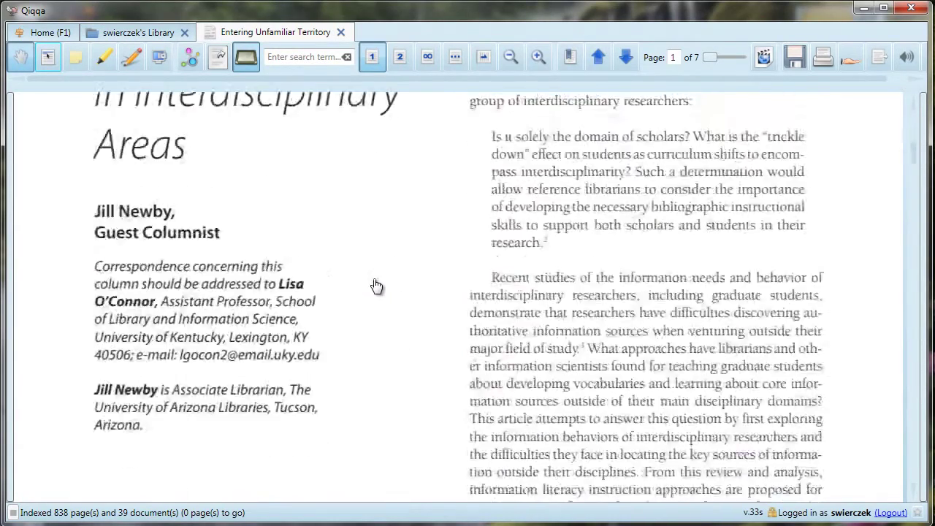
pyautogui.scroll(2, 376, 285)
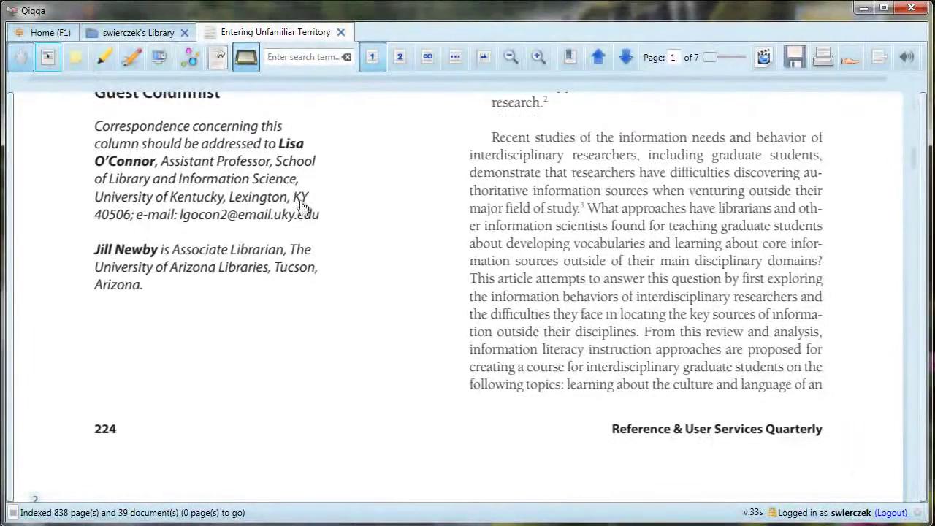
pyautogui.click(75, 58)
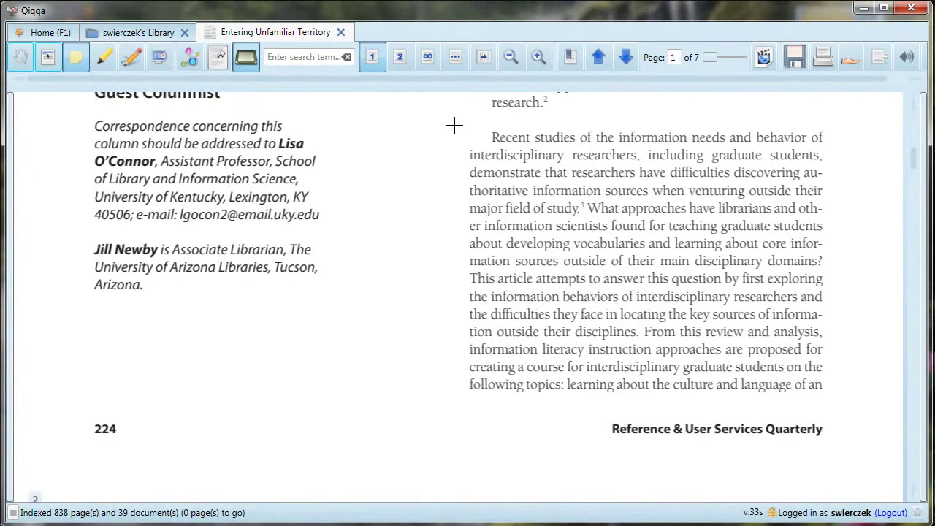
pyautogui.moveTo(454, 126)
pyautogui.mouseDown()
pyautogui.moveTo(468, 263)
pyautogui.moveTo(738, 392)
pyautogui.moveTo(841, 399)
pyautogui.mouseUp()
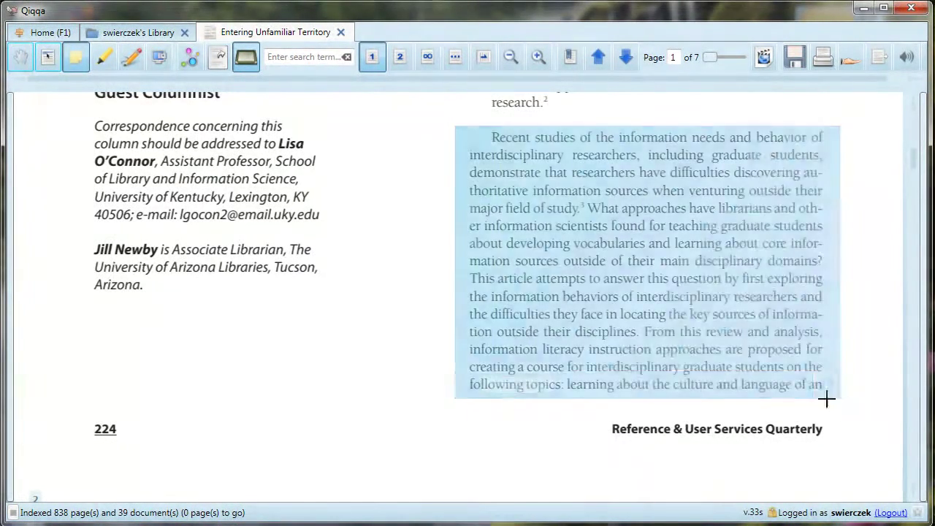
pyautogui.click(534, 386)
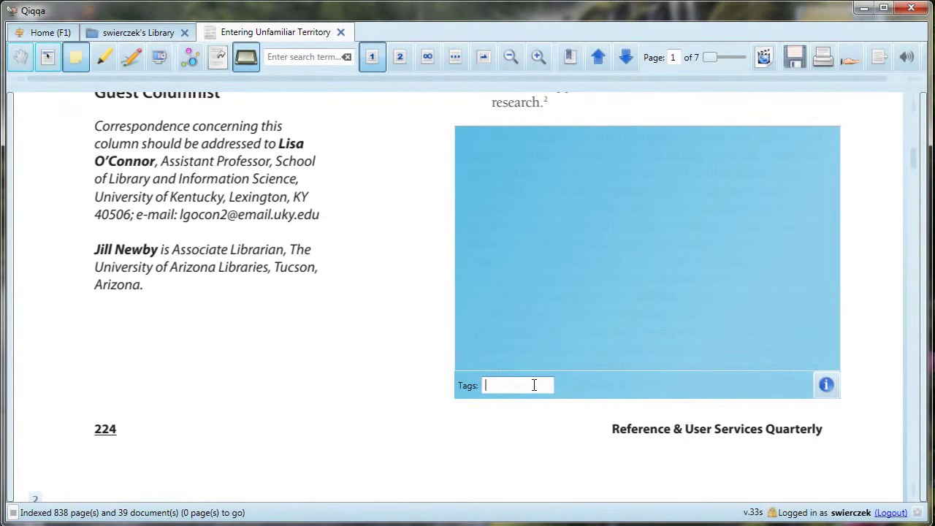
pyautogui.write('tagging')
pyautogui.press('Return')
# Step: Enter the annotation's comment "this is a statement of the author's thesis"
pyautogui.click(520, 162)
pyautogui.write('this is a')
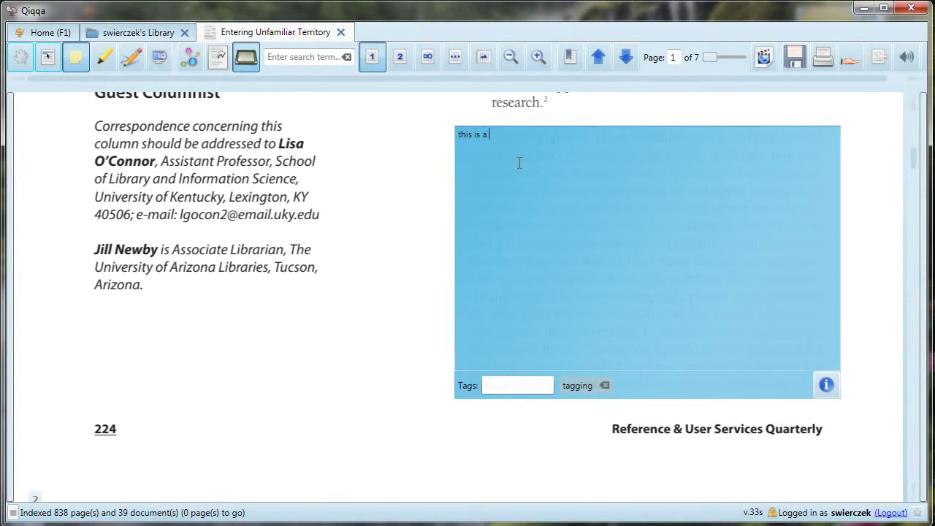
pyautogui.write(" statement of the author's thesis")
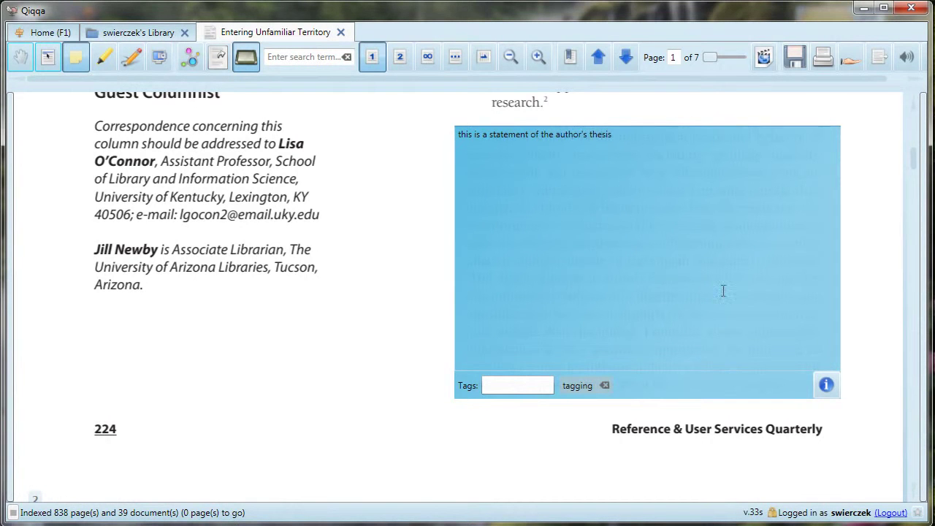
# Step: Set the annotation's color to pink and its rating to 4, and return to the hand tool
pyautogui.click(826, 388)
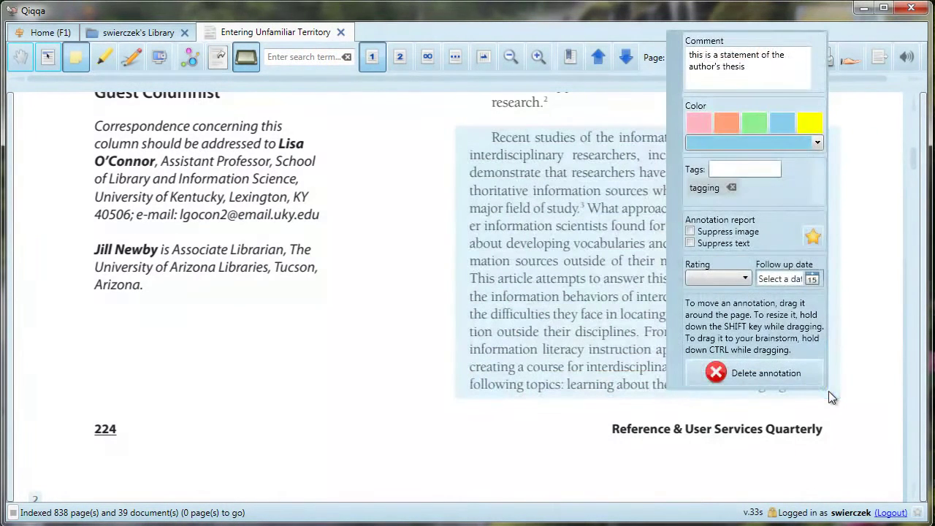
pyautogui.click(697, 125)
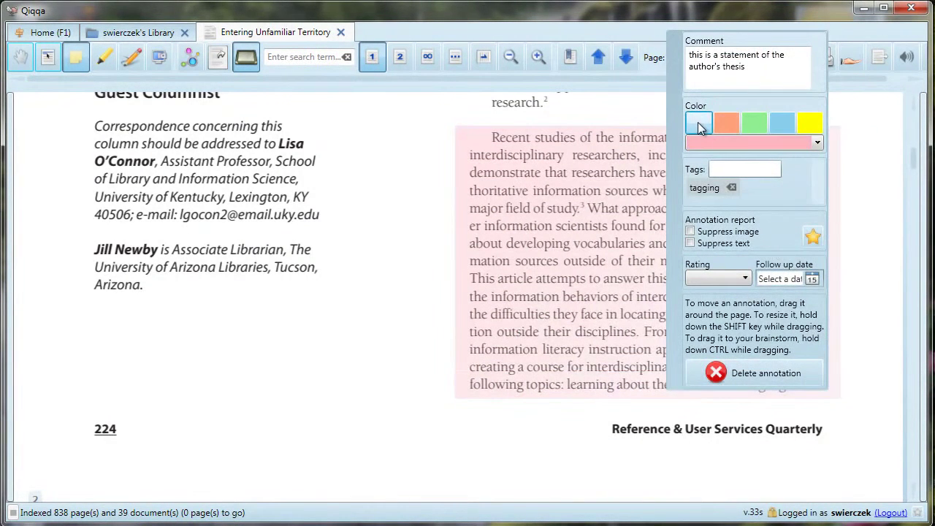
pyautogui.click(751, 168)
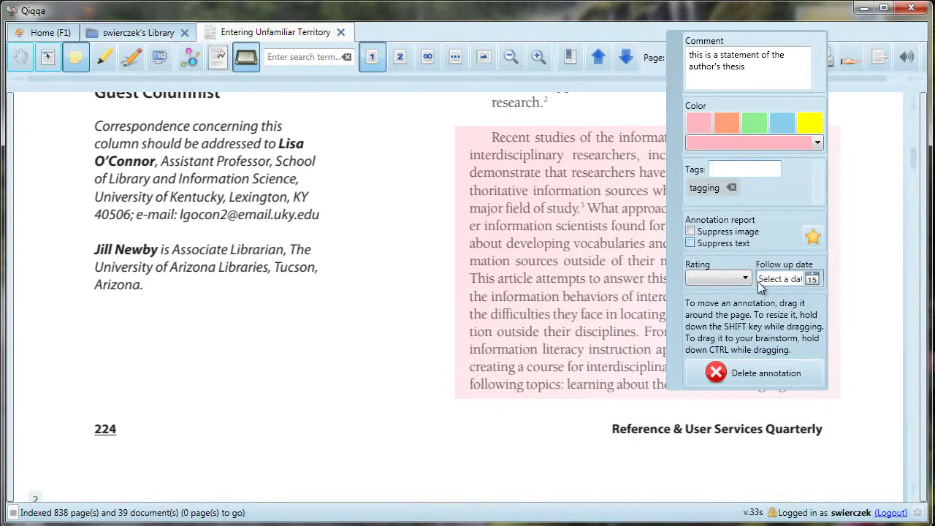
pyautogui.click(745, 279)
pyautogui.click(735, 330)
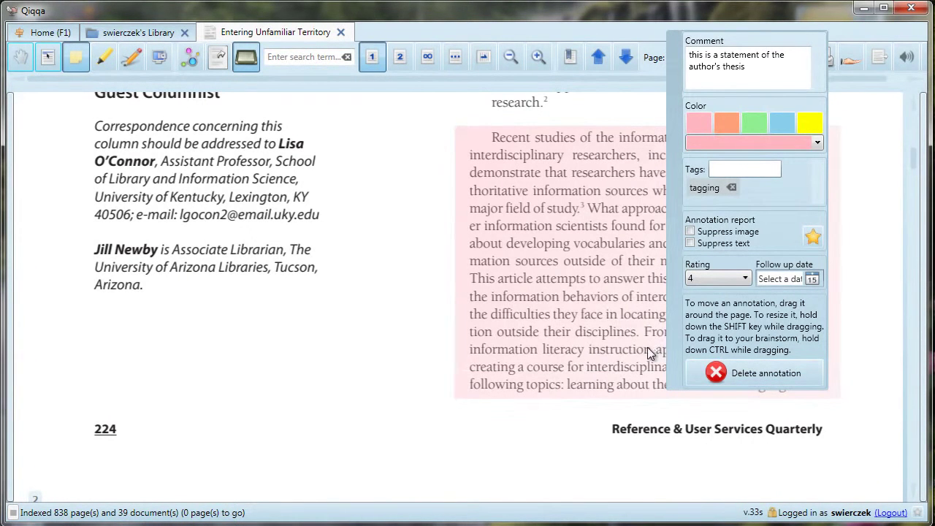
pyautogui.click(515, 327)
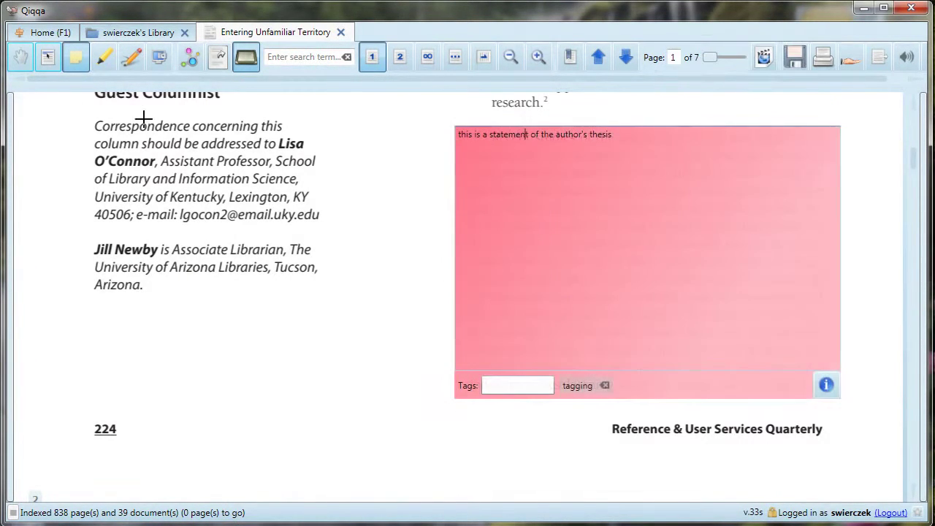
pyautogui.click(20, 60)
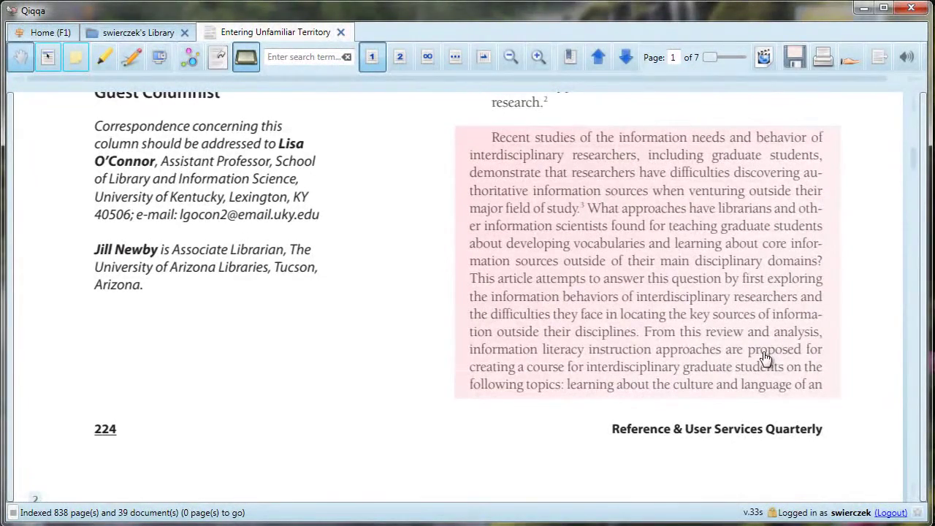
# Step: Highlight the opening words under "Challenges of Interdisciplinary Research" on page 2, up to "describes interdisciplinary research as"
pyautogui.scroll(-10, 229, 244)
pyautogui.click(104, 60)
pyautogui.moveTo(95, 254); pyautogui.dragTo(420, 255)
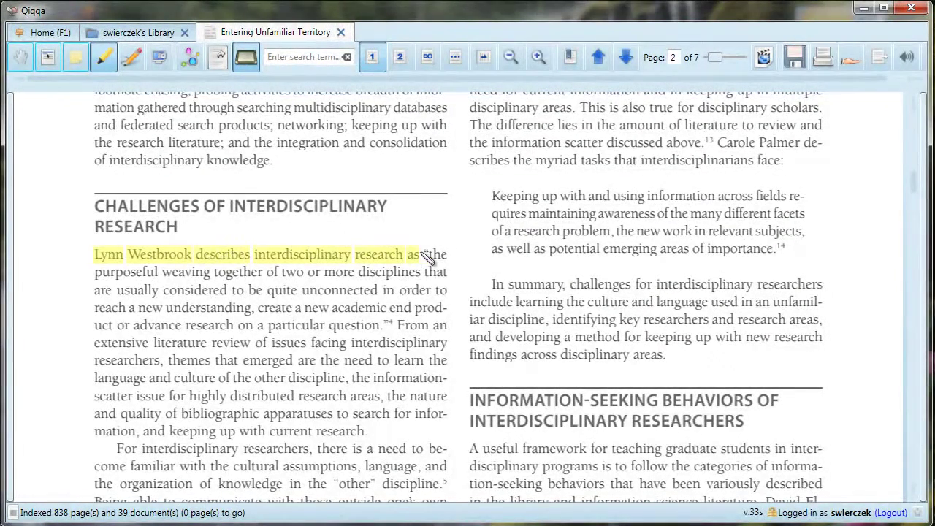
# Step: Highlight the word "academic" in the same paragraph, remove that highlight, and return to the hand tool
pyautogui.moveTo(332, 308); pyautogui.dragTo(386, 307)
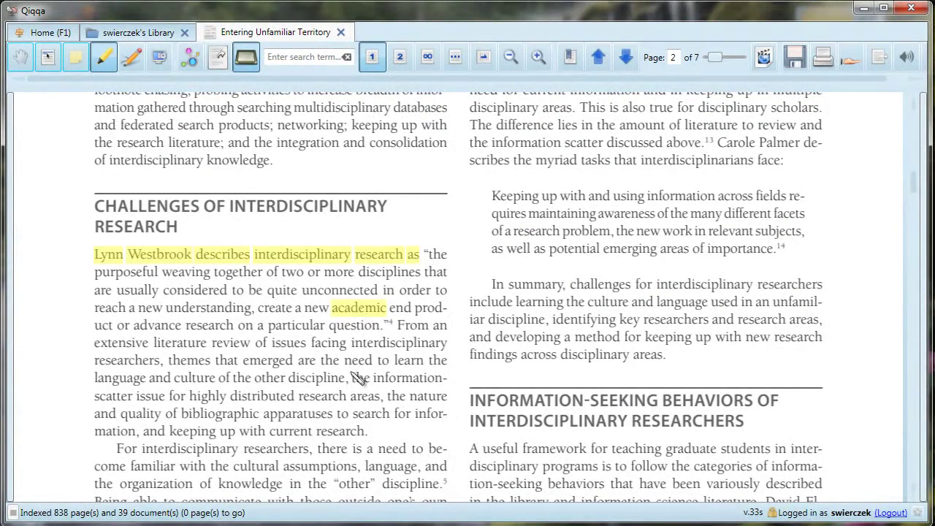
pyautogui.click(376, 310)
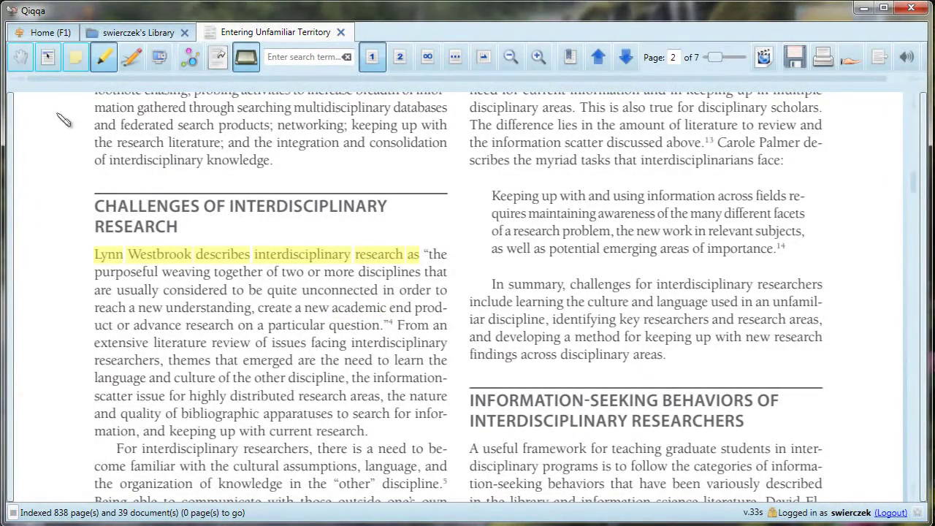
pyautogui.click(20, 58)
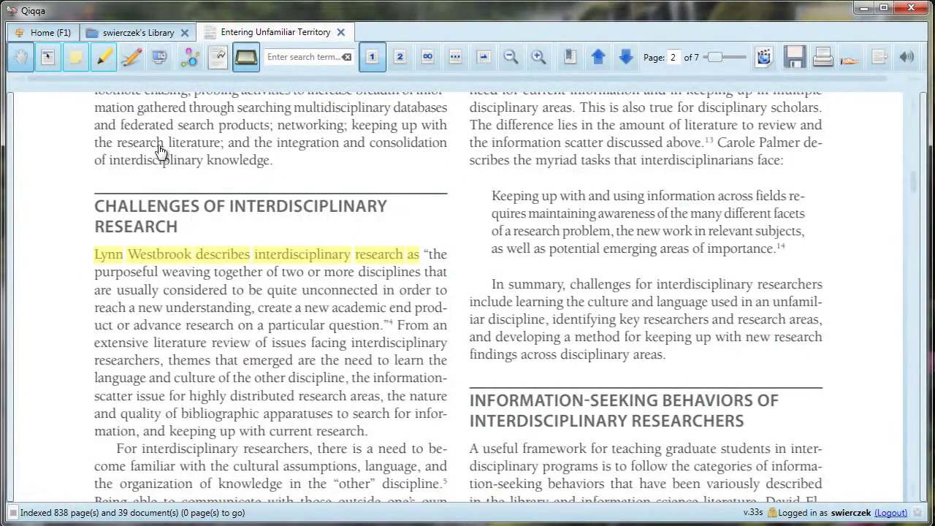
# Step: Draw a small freehand ink scribble in page 2's outer margin beside the "For interdisciplinary researchers" paragraph
pyautogui.scroll(-4, 263, 312)
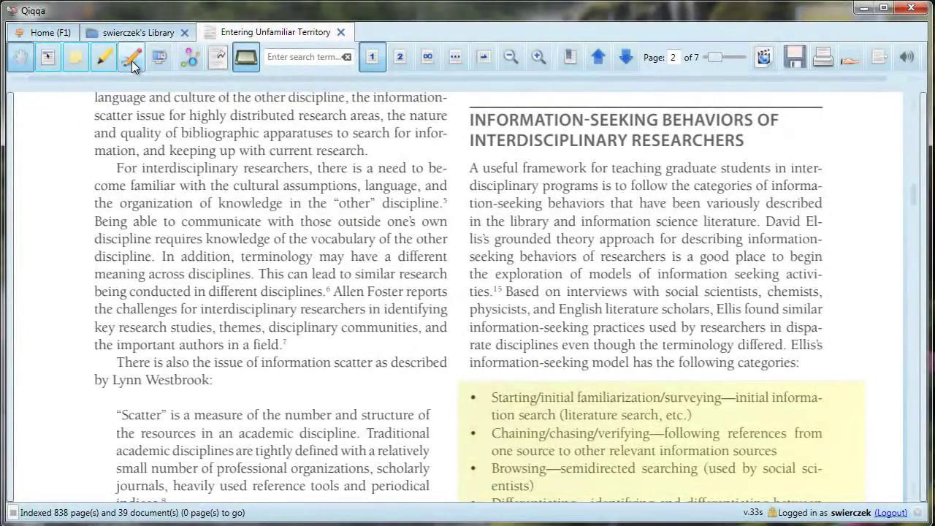
pyautogui.click(132, 63)
pyautogui.moveTo(31, 194)
pyautogui.mouseDown()
pyautogui.moveTo(22, 201)
pyautogui.moveTo(29, 193)
pyautogui.moveTo(38, 208)
pyautogui.moveTo(66, 216)
pyautogui.moveTo(62, 206)
pyautogui.mouseUp()
pyautogui.click(26, 61)
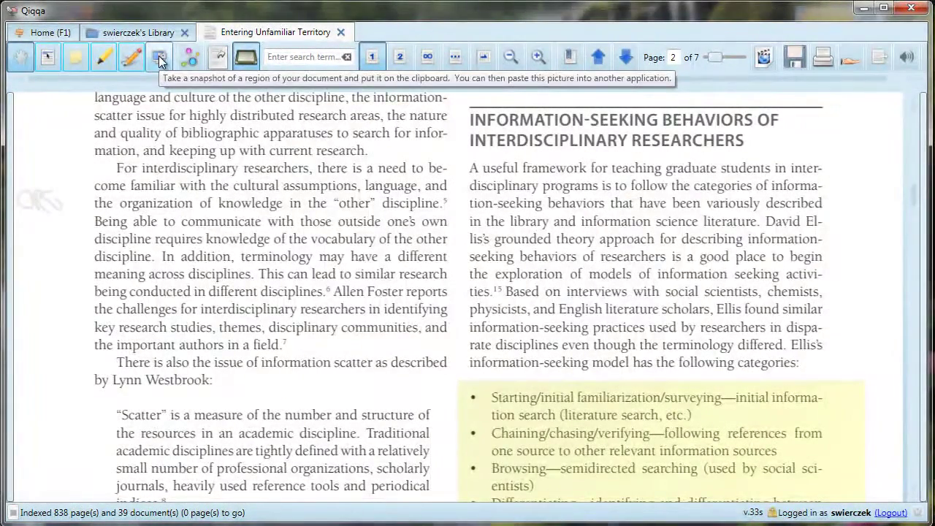
# Step: Copy a snapshot of the highlighted "Opening", "Orientation" and "Consolidation" bullet list on page 3 to the clipboard
pyautogui.scroll(-10, 333, 197)
pyautogui.scroll(-15, 326, 197)
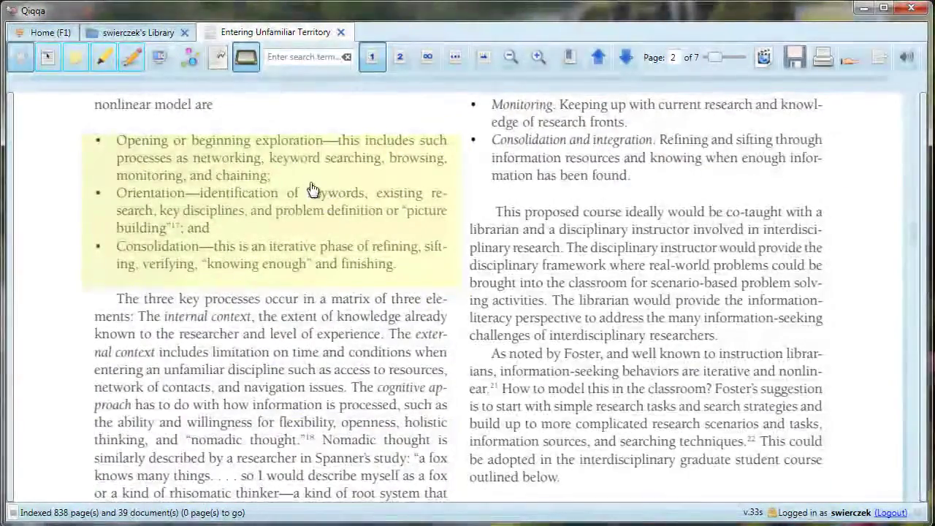
pyautogui.click(155, 56)
pyautogui.moveTo(83, 129); pyautogui.dragTo(459, 275)
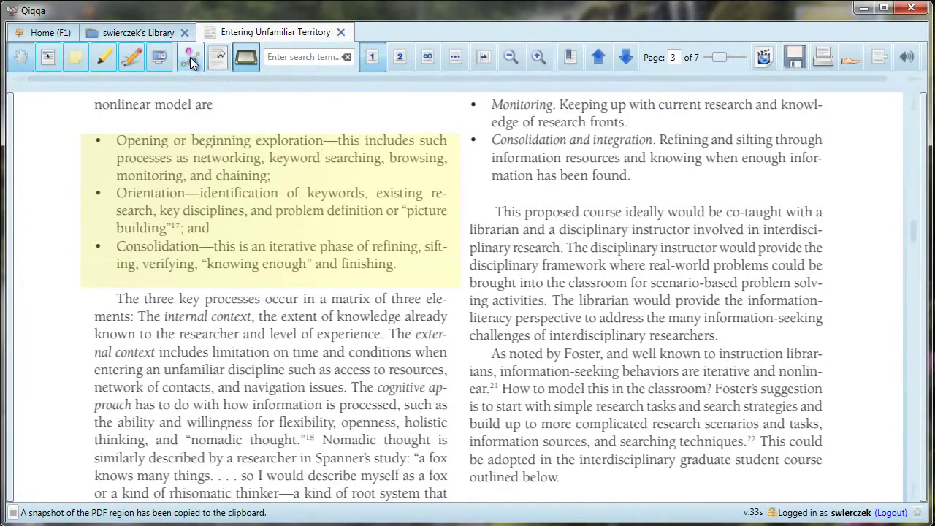
# Step: Search the library for all documents that cite this paper
pyautogui.click(190, 57)
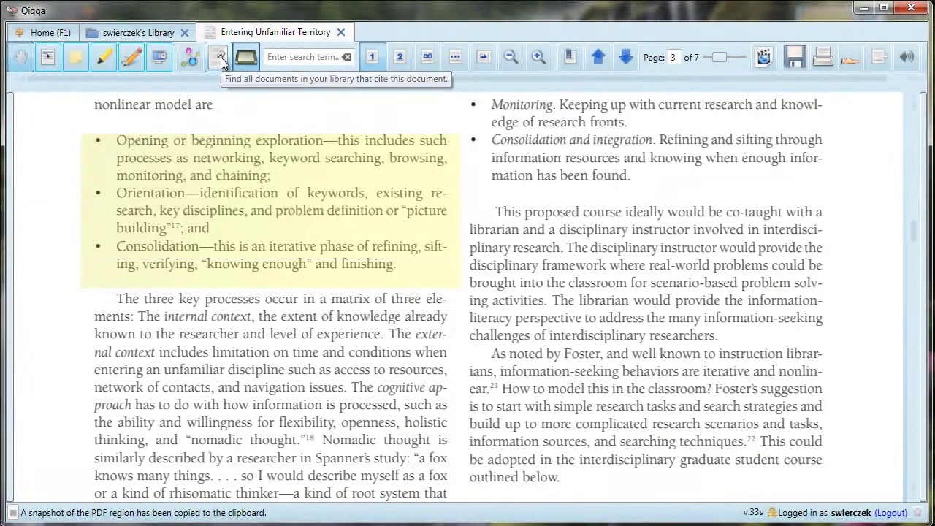
pyautogui.click(220, 58)
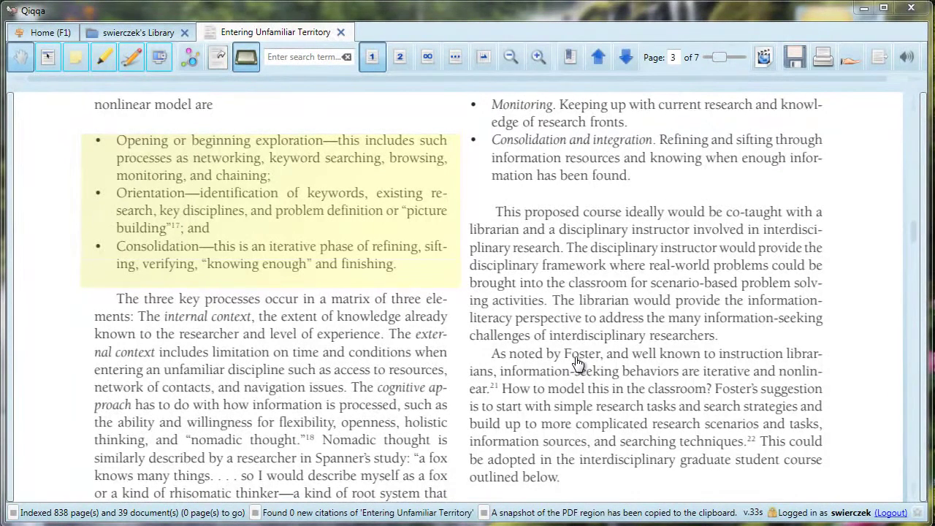
# Step: View the paper two pages across, with all pages at once, and with whole pages fitted to the window
pyautogui.click(404, 60)
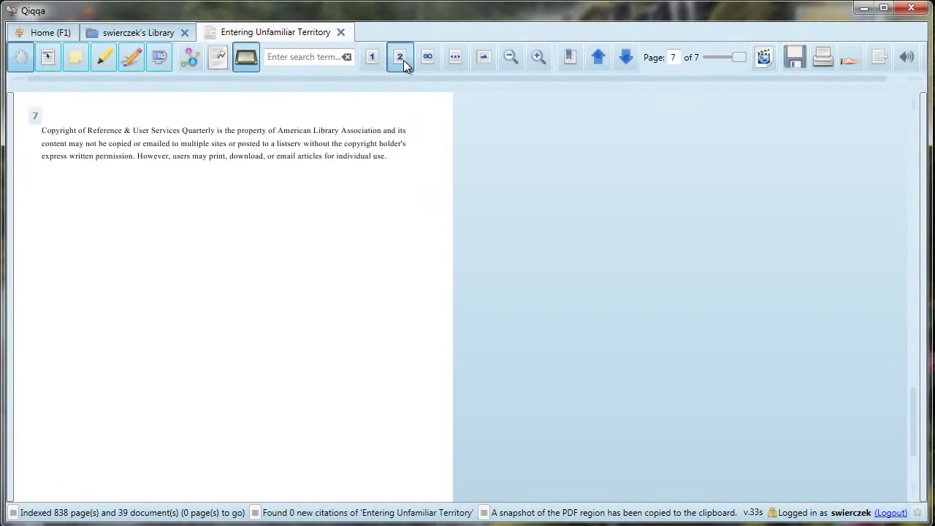
pyautogui.scroll(6, 398, 282)
pyautogui.scroll(10, 398, 281)
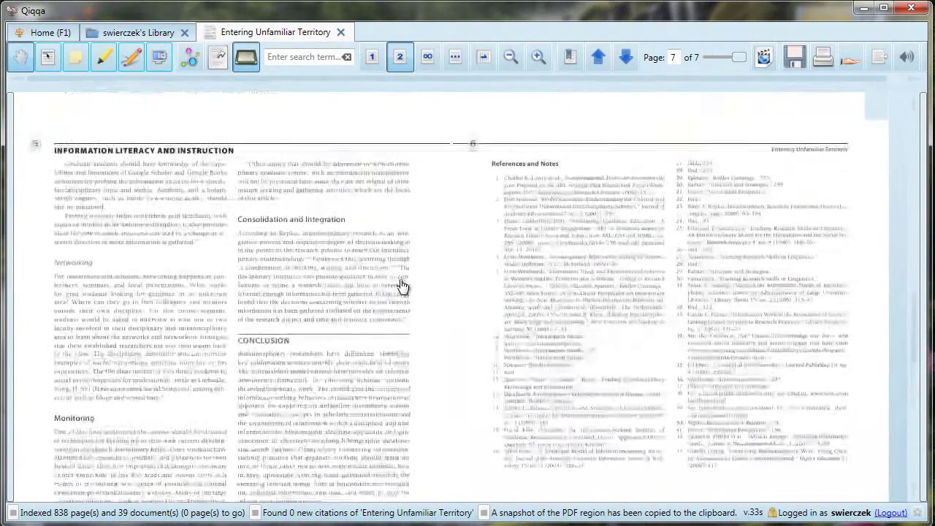
pyautogui.click(429, 57)
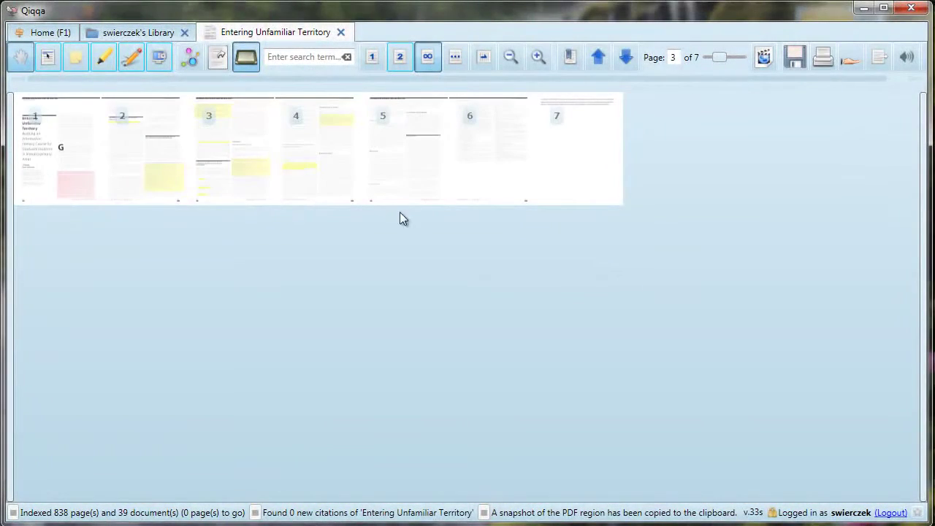
pyautogui.click(173, 183)
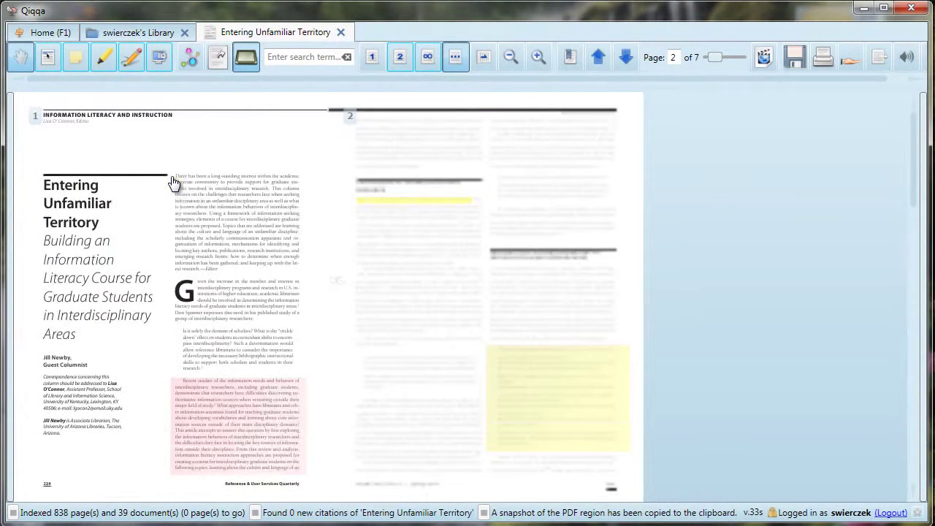
# Step: Rotate page 2 through a full turn in four quarter-turn steps
pyautogui.click(482, 59)
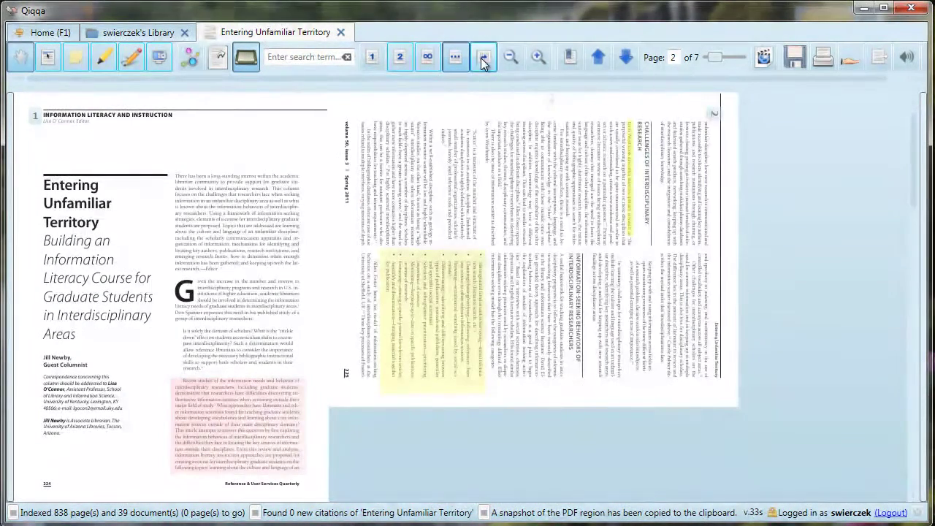
pyautogui.click(482, 59)
pyautogui.click(482, 60)
pyautogui.click(482, 60)
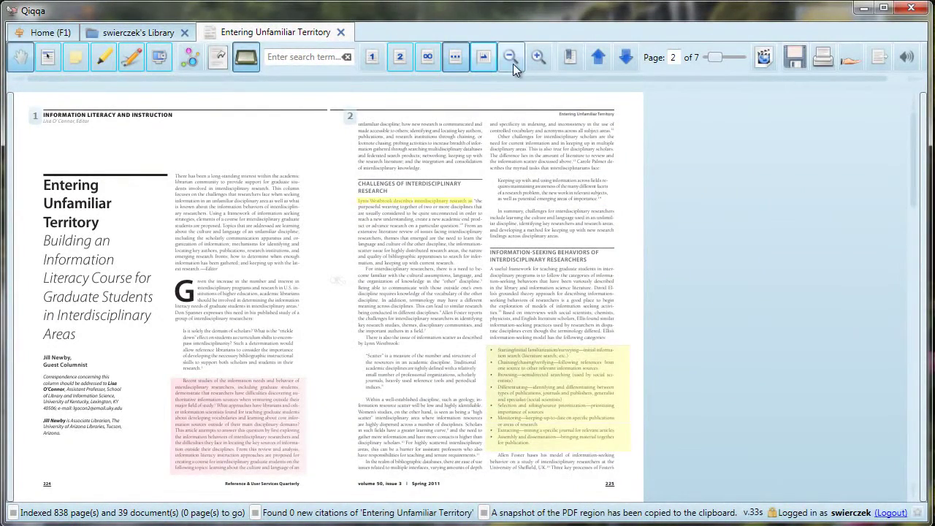
# Step: Zoom out and back in on the pages, and jump to the Conclusion section from the list of bookmarks and sections
pyautogui.click(512, 63)
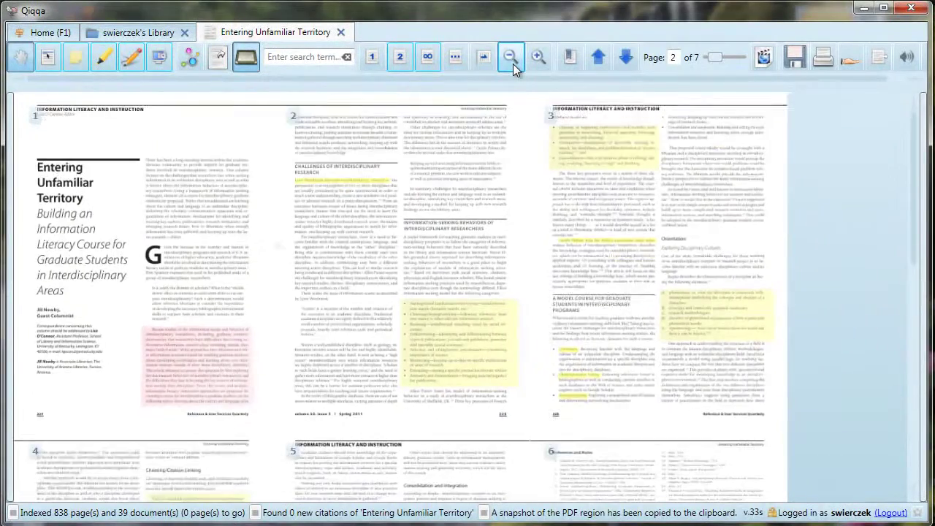
pyautogui.click(535, 64)
pyautogui.click(535, 64)
pyautogui.click(535, 64)
pyautogui.click(534, 64)
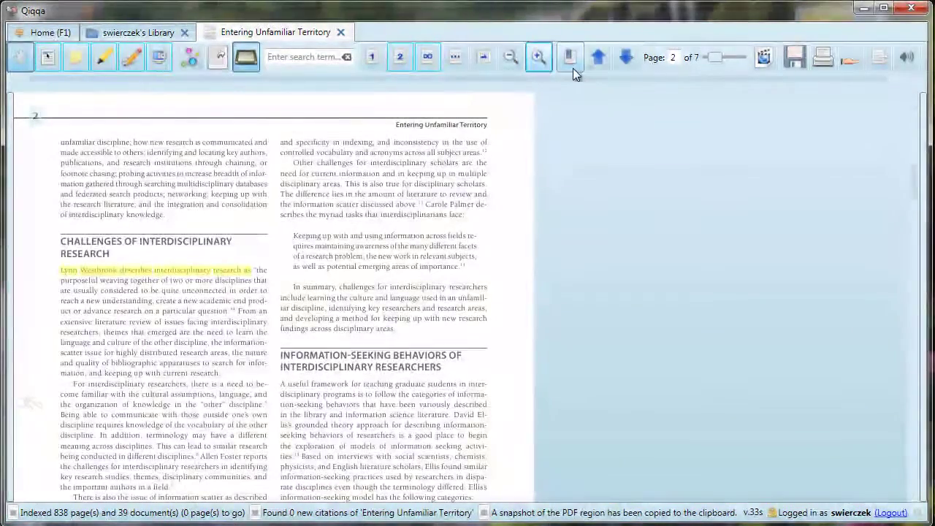
pyautogui.click(572, 59)
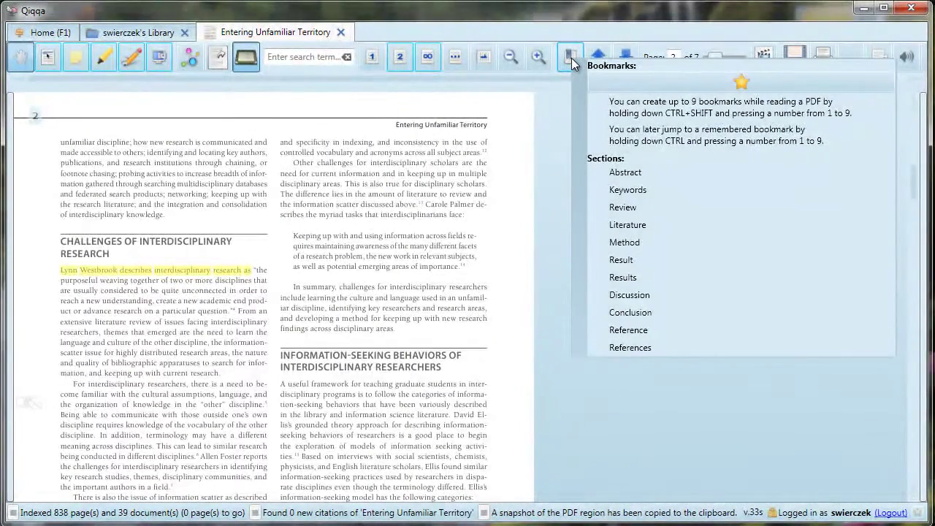
pyautogui.click(630, 312)
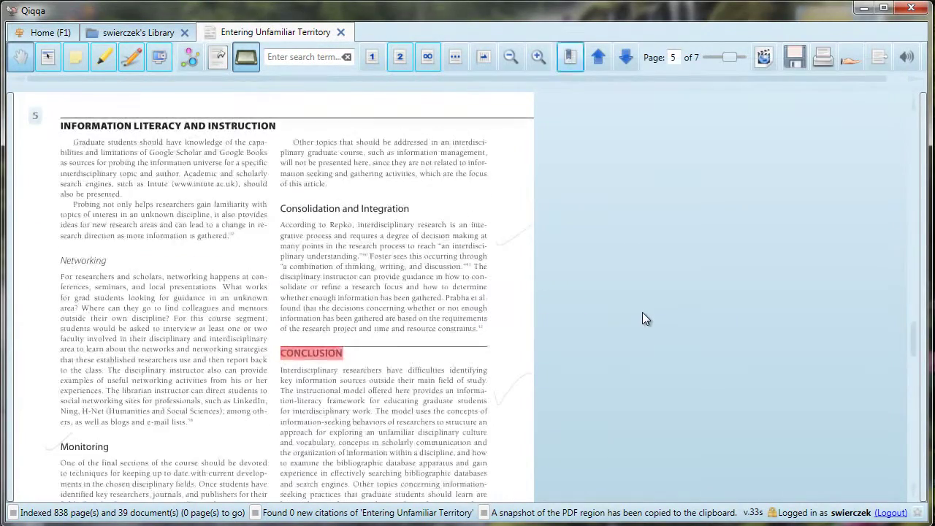
# Step: Go back two pages and forward one page in the paper, and move to an earlier page with the page slider
pyautogui.scroll(-6, 397, 361)
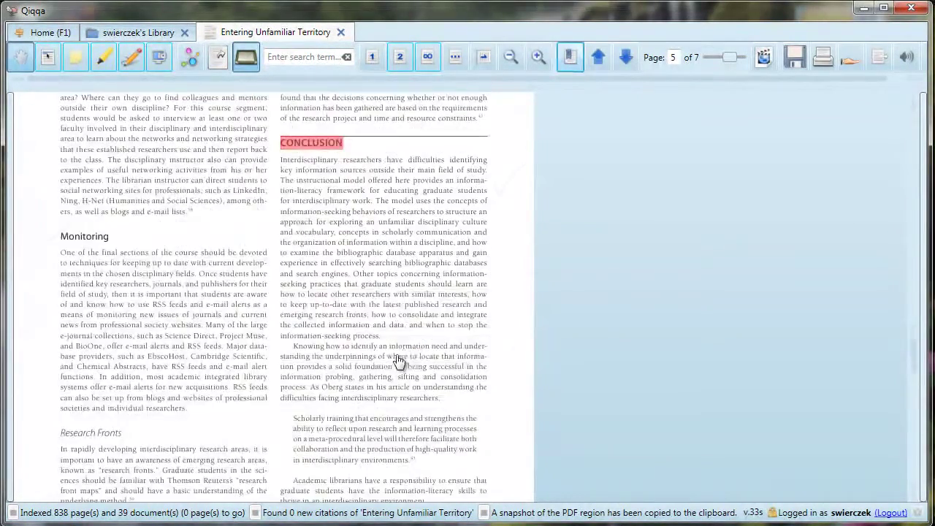
pyautogui.click(573, 56)
pyautogui.click(600, 66)
pyautogui.click(599, 65)
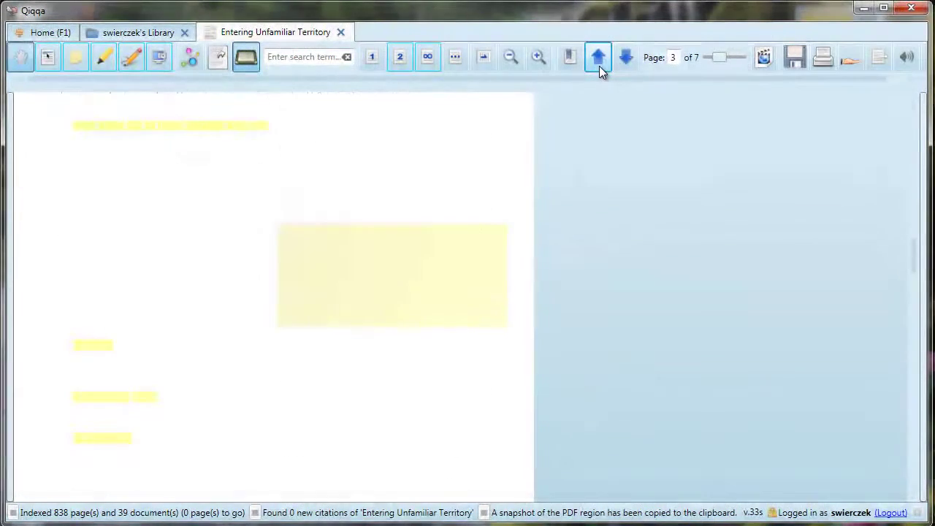
pyautogui.click(626, 64)
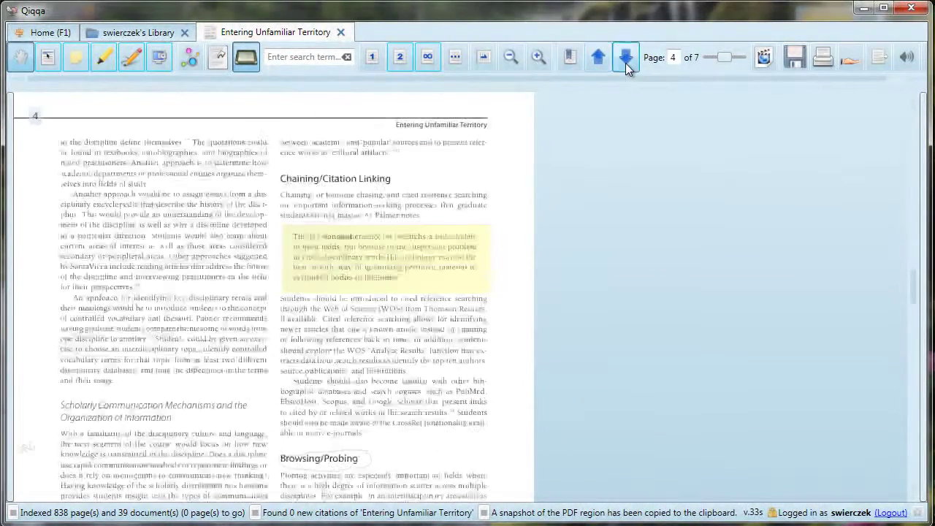
pyautogui.moveTo(727, 56); pyautogui.dragTo(719, 56)
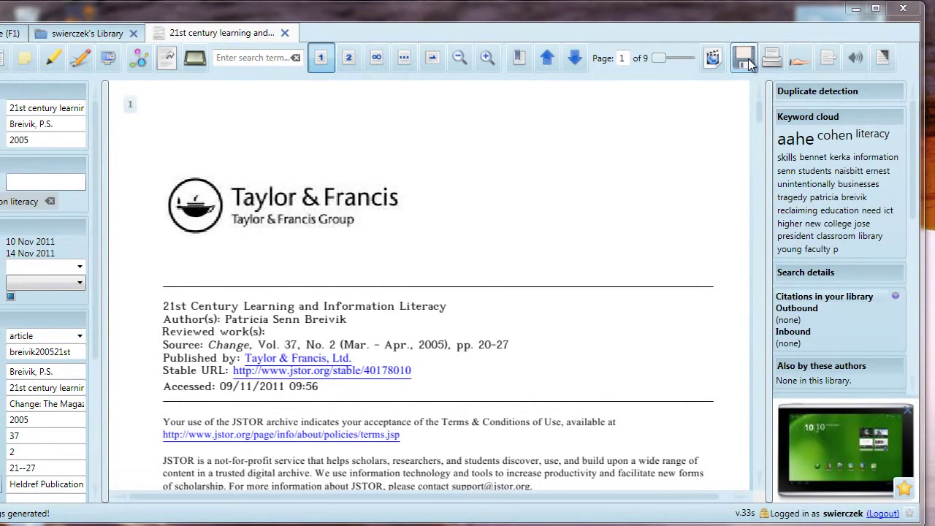
# Step: Share "21st Century Learning and Information Literacy" through an online download link and close the sharing dialog
pyautogui.click(798, 63)
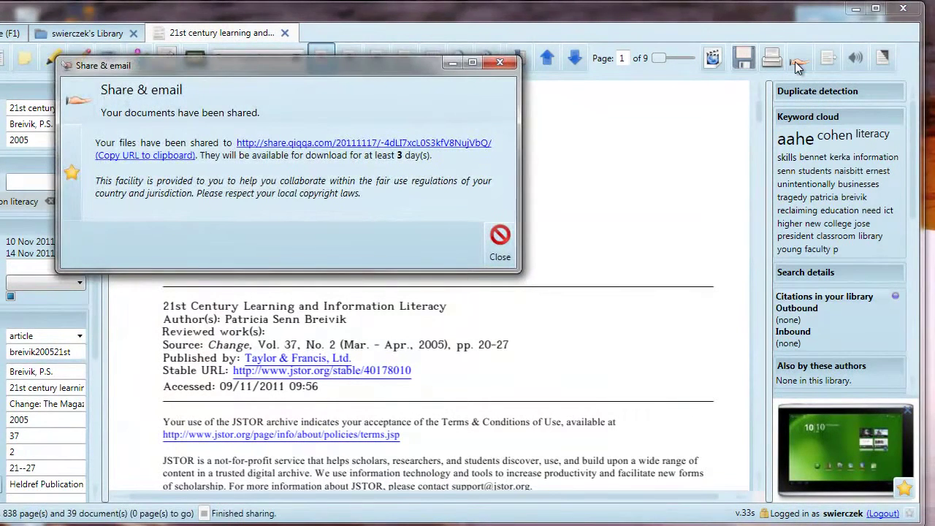
pyautogui.click(498, 239)
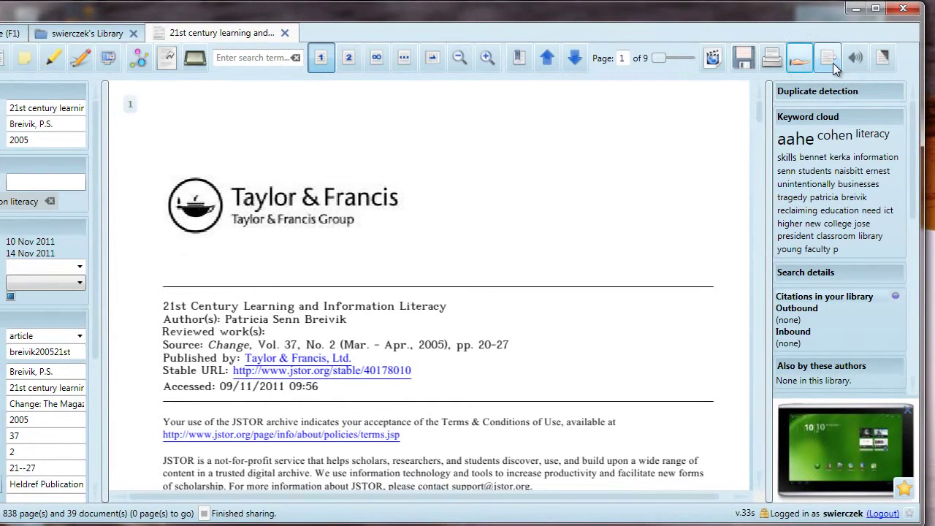
# Step: Invert the paper's page colours to light text on black and restore the normal colours, two times over
pyautogui.click(881, 64)
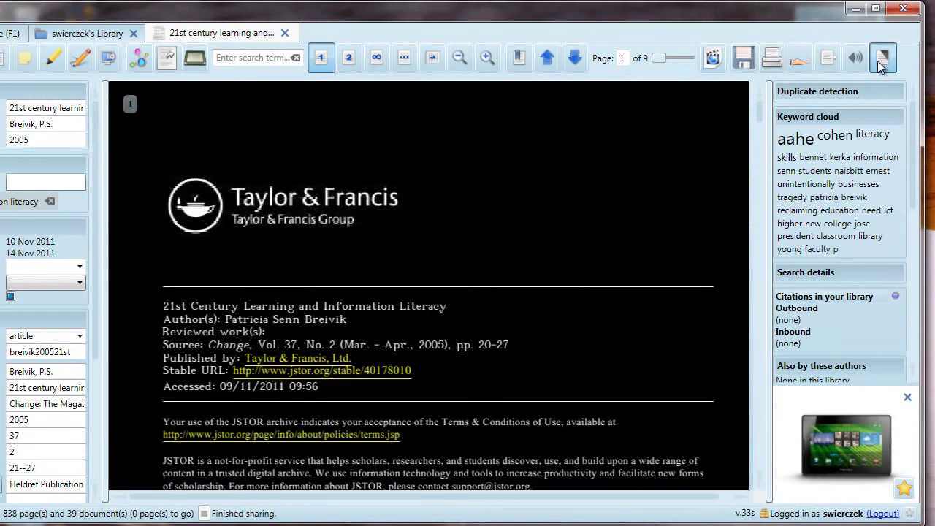
pyautogui.click(881, 64)
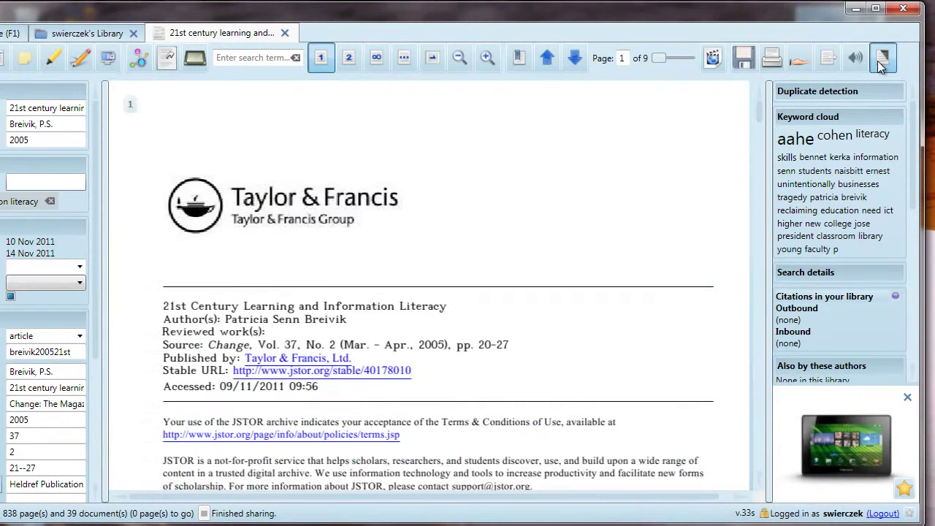
pyautogui.click(881, 64)
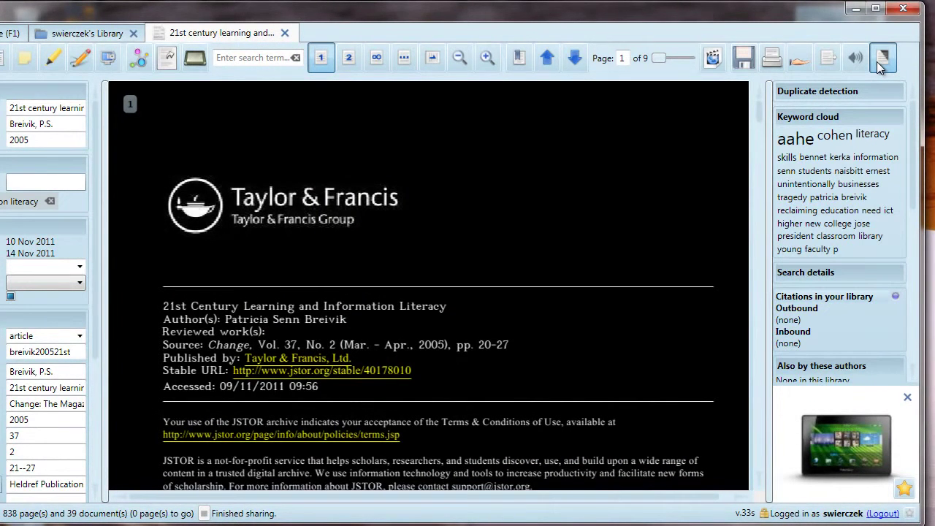
pyautogui.click(882, 64)
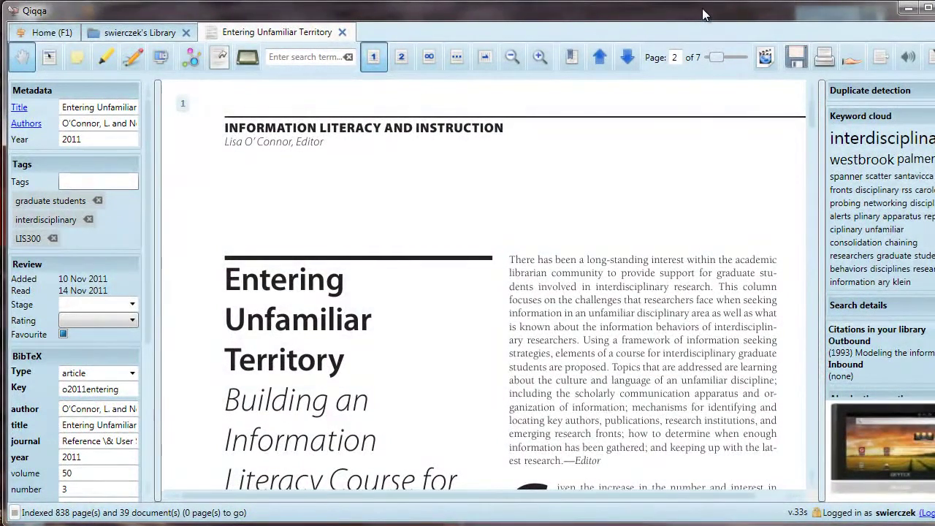
# Step: Close the open paper, filter the library by the tag "interdisciplinary", and remove that filter again
pyautogui.click(342, 32)
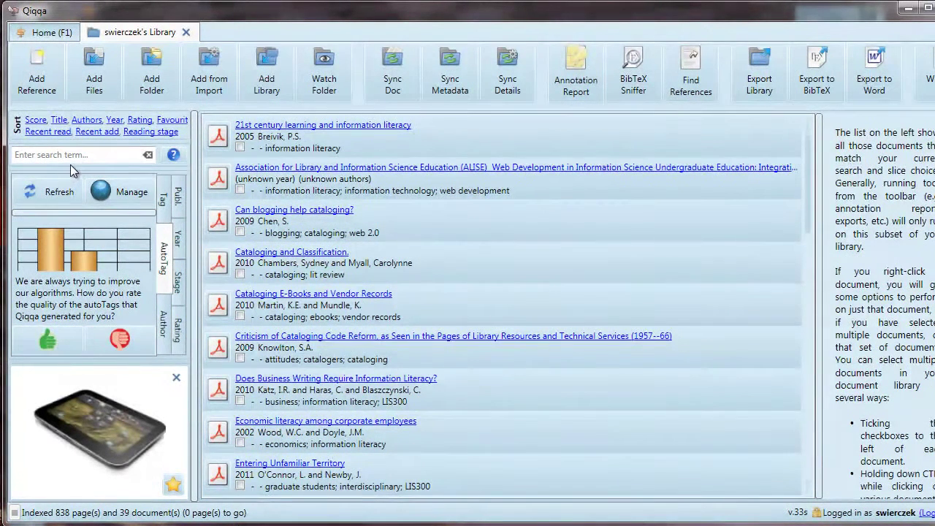
pyautogui.click(158, 195)
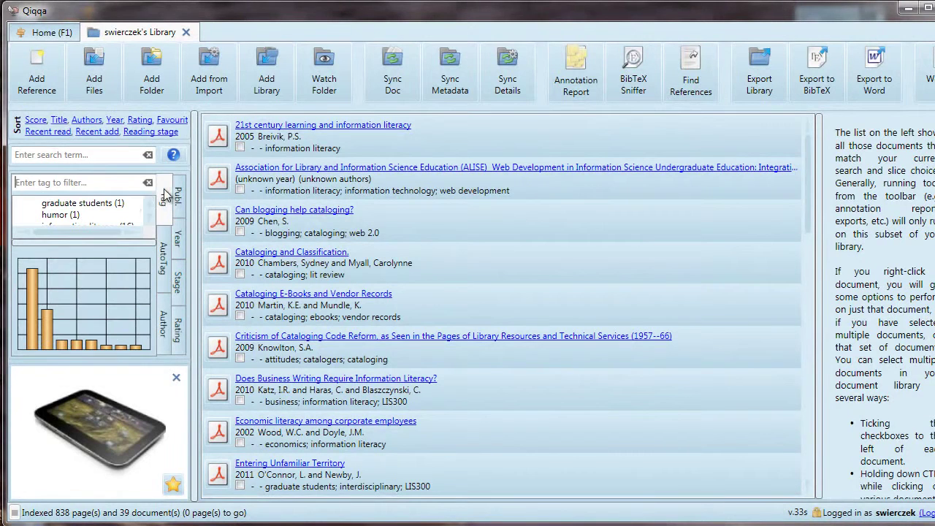
pyautogui.scroll(-2, 151, 216)
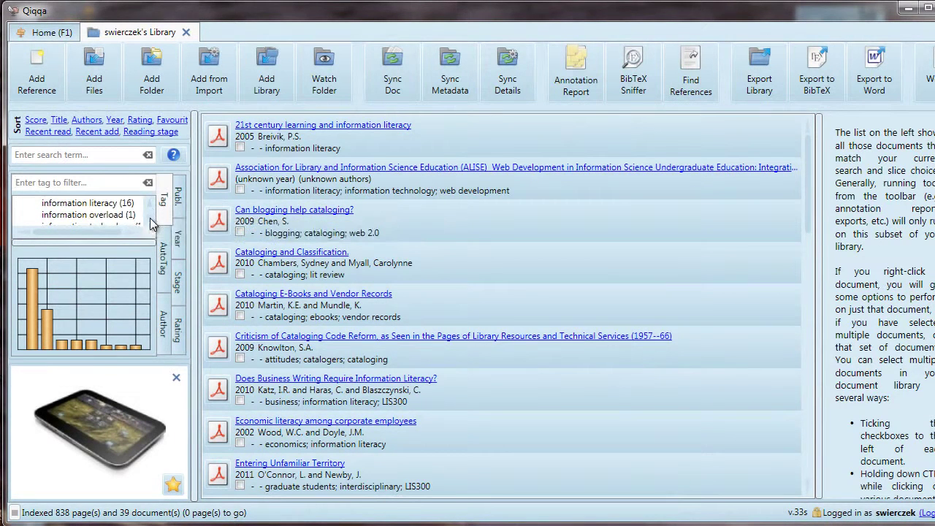
pyautogui.scroll(-1, 150, 223)
pyautogui.click(116, 218)
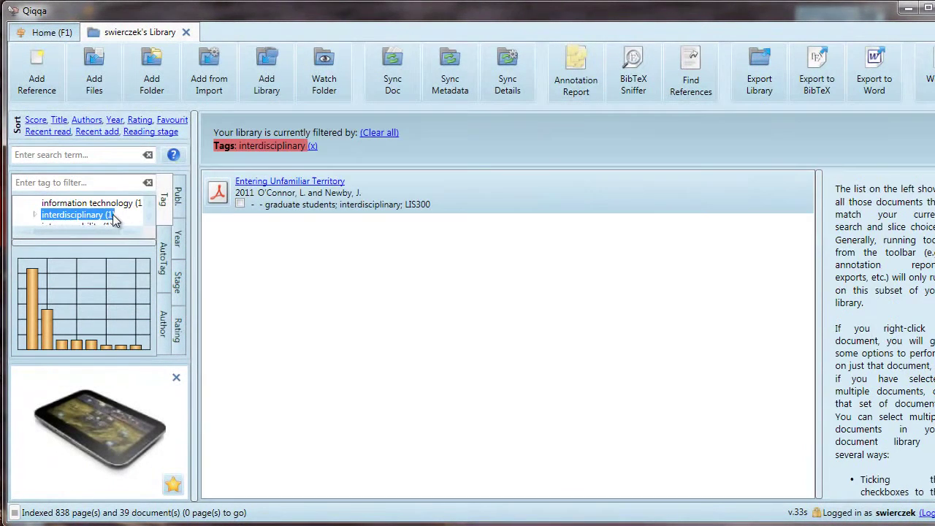
pyautogui.click(312, 145)
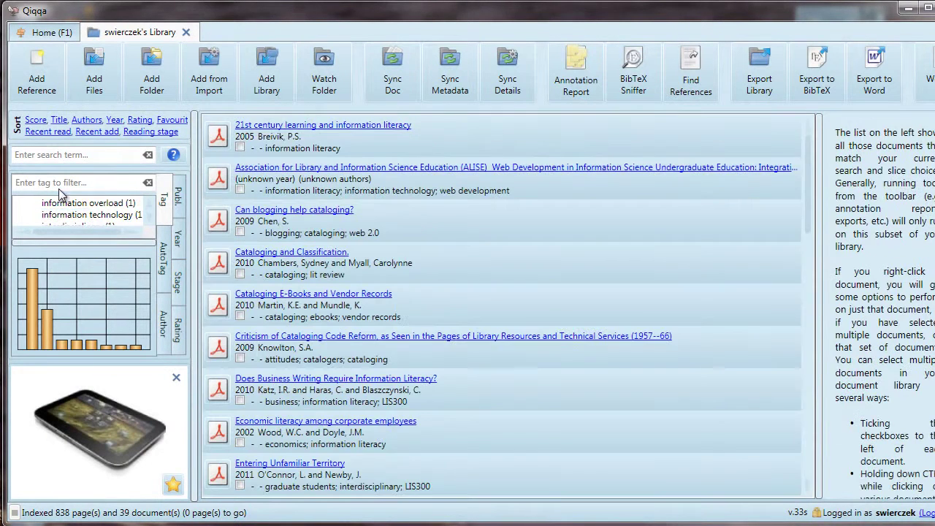
# Step: Search the whole library for the term "interdisciplinary"
pyautogui.click(96, 157)
pyautogui.write('interdisc')
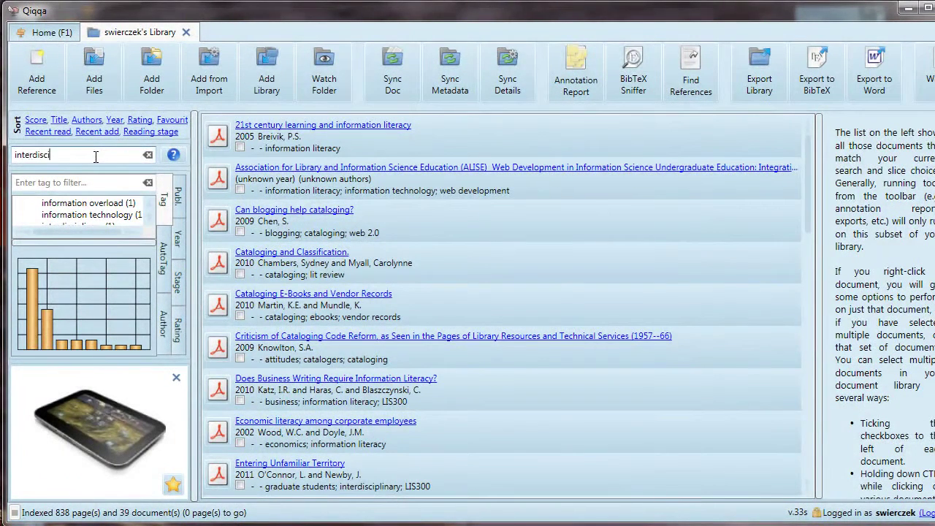
pyautogui.write('iplinary')
pyautogui.press('Return')
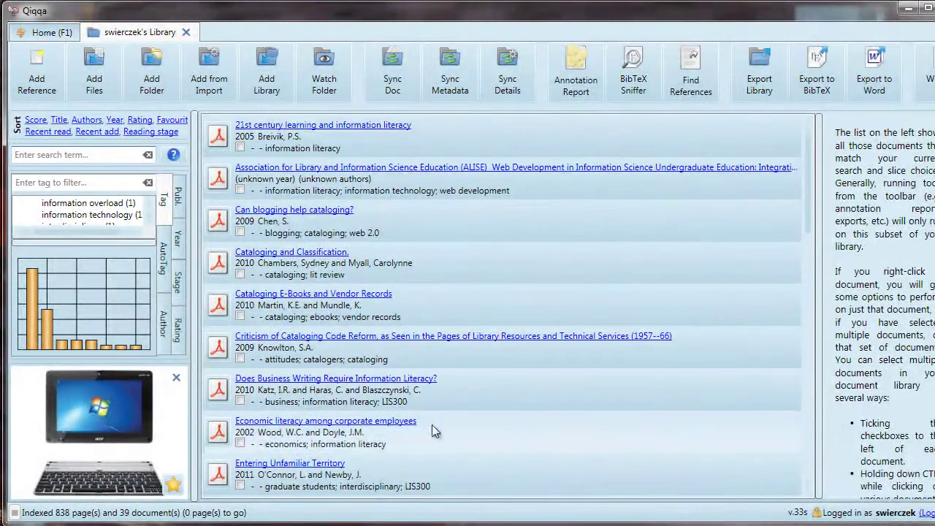
# Step: Tick the document "Entering Unfamiliar Territory" in the library and look through the rest of the document list
pyautogui.click(240, 486)
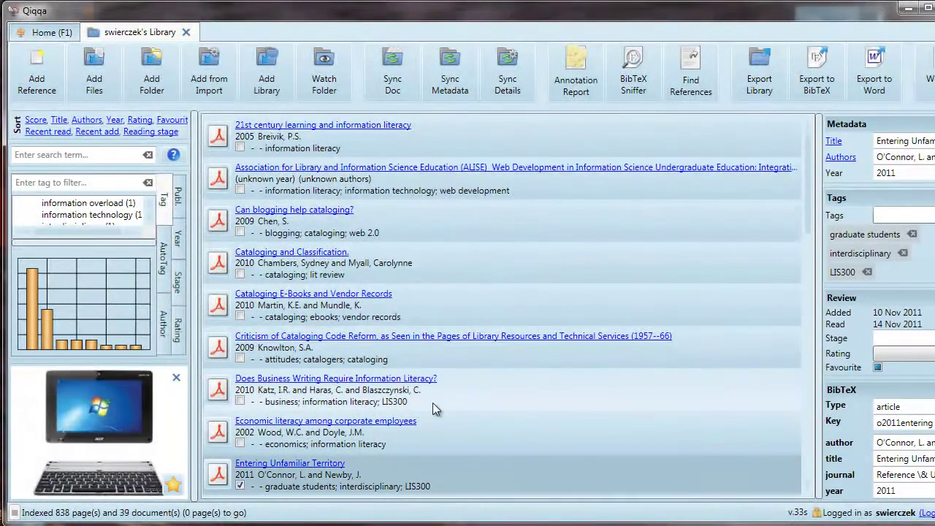
pyautogui.scroll(-2, 538, 412)
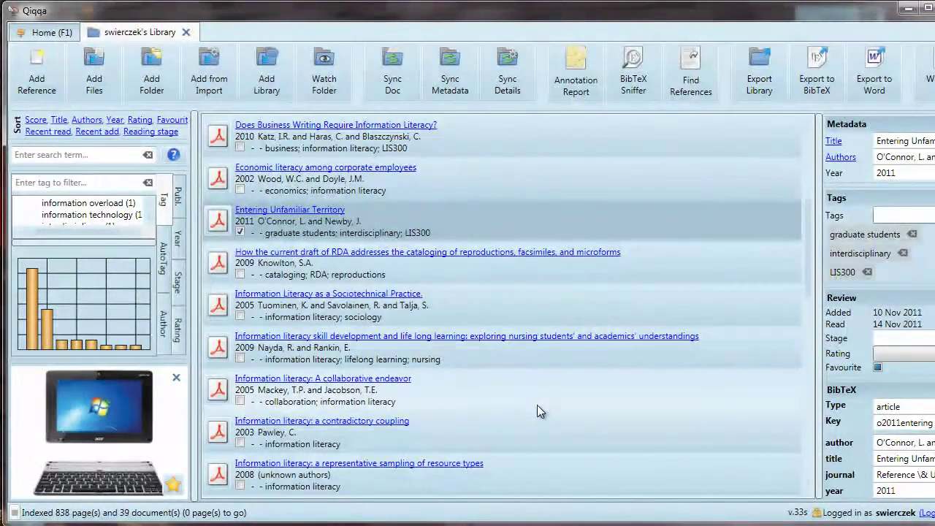
pyautogui.scroll(-3, 537, 407)
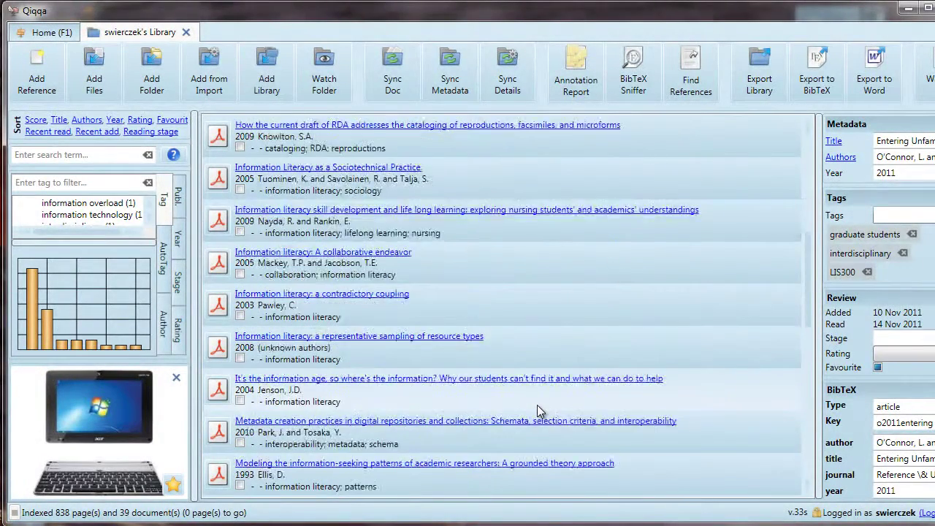
pyautogui.scroll(-2, 538, 411)
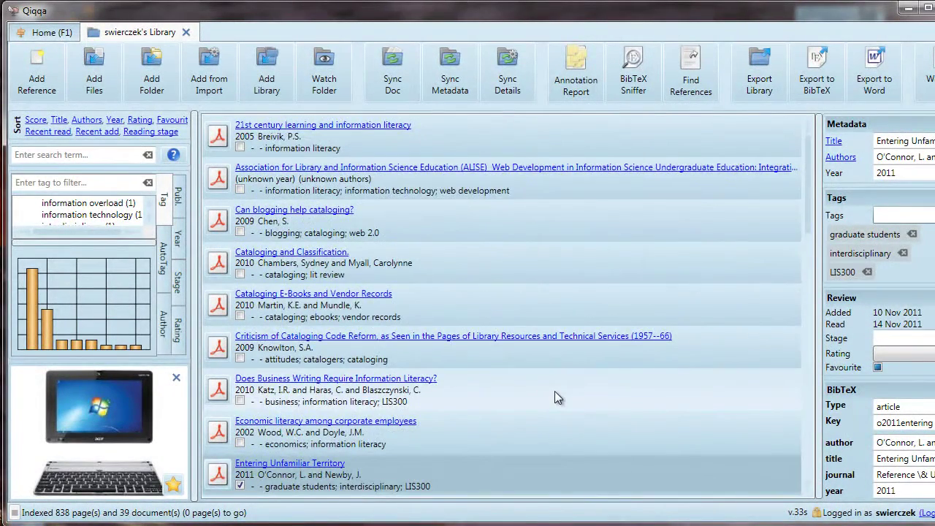
# Step: Generate an annotation report with all annotation tags selected
pyautogui.click(590, 73)
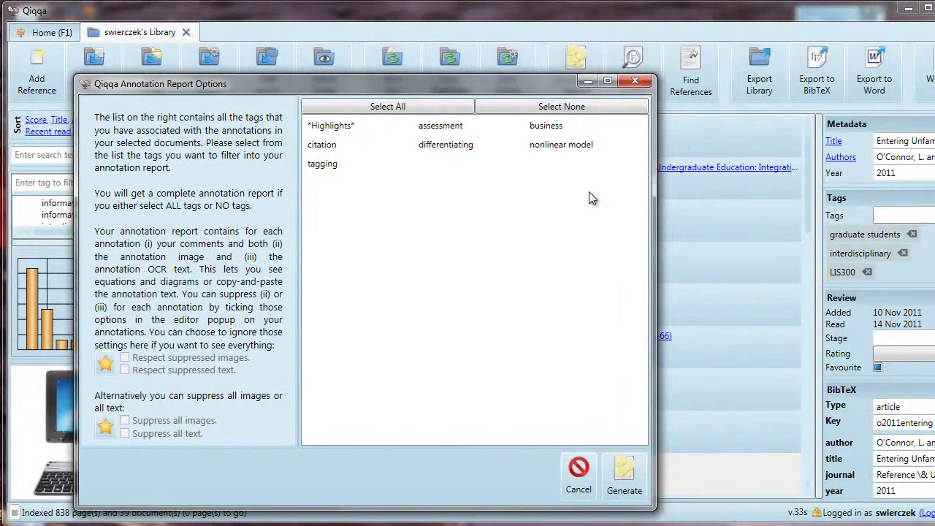
pyautogui.click(623, 482)
pyautogui.click(451, 104)
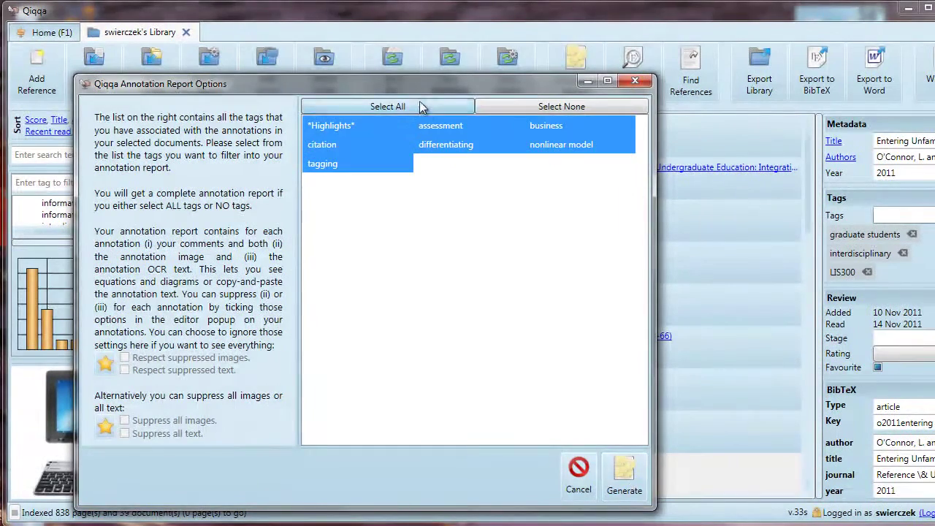
pyautogui.click(626, 487)
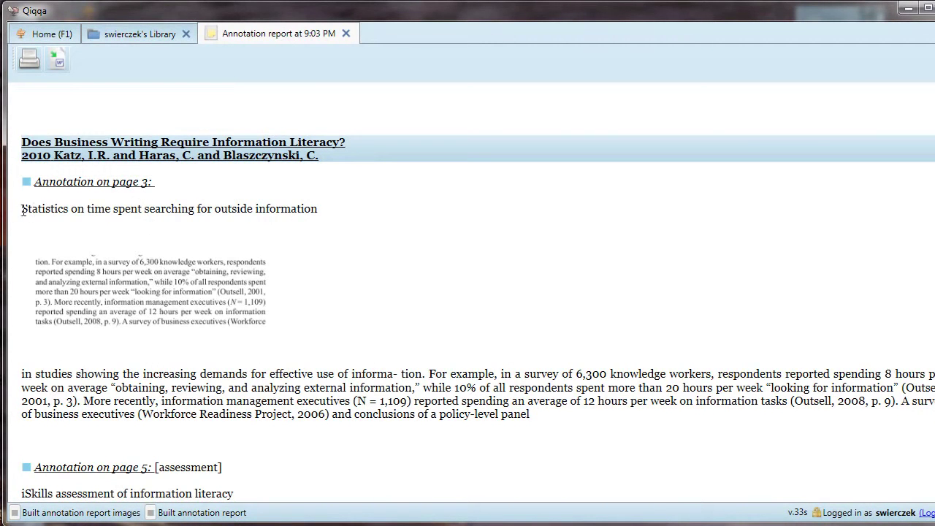
# Step: Examine the comments, page images and extracted text for "Does Business Writing Require Information Literacy?" in the annotation report
pyautogui.moveTo(22, 210); pyautogui.dragTo(355, 209)
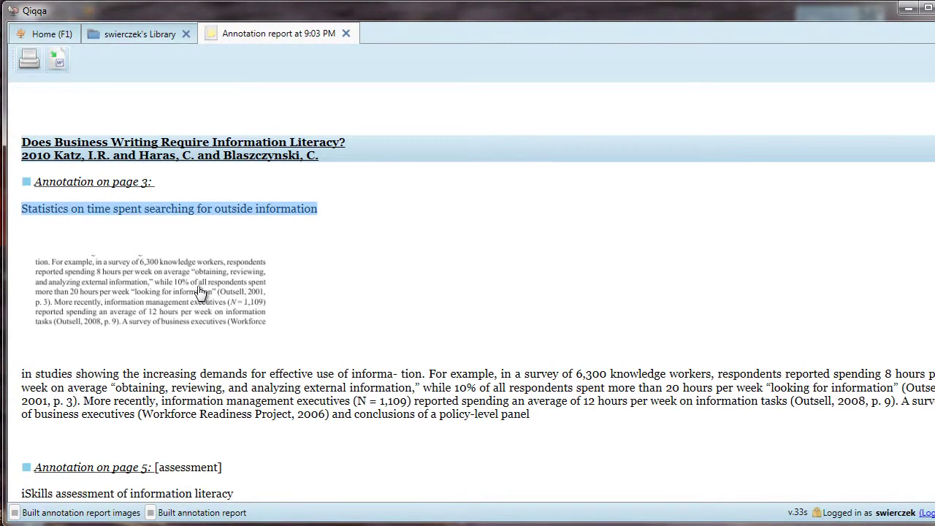
pyautogui.click(290, 399)
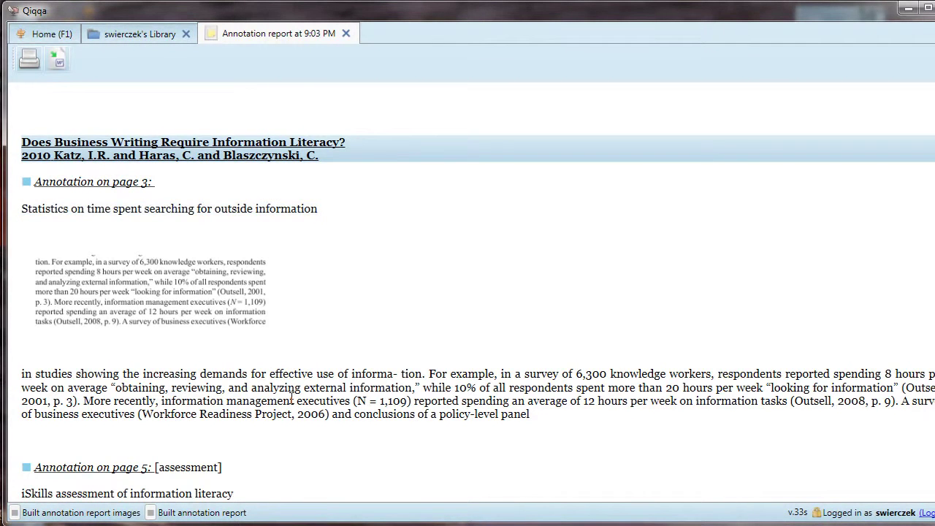
pyautogui.scroll(-1, 293, 396)
pyautogui.moveTo(546, 364); pyautogui.dragTo(2, 334)
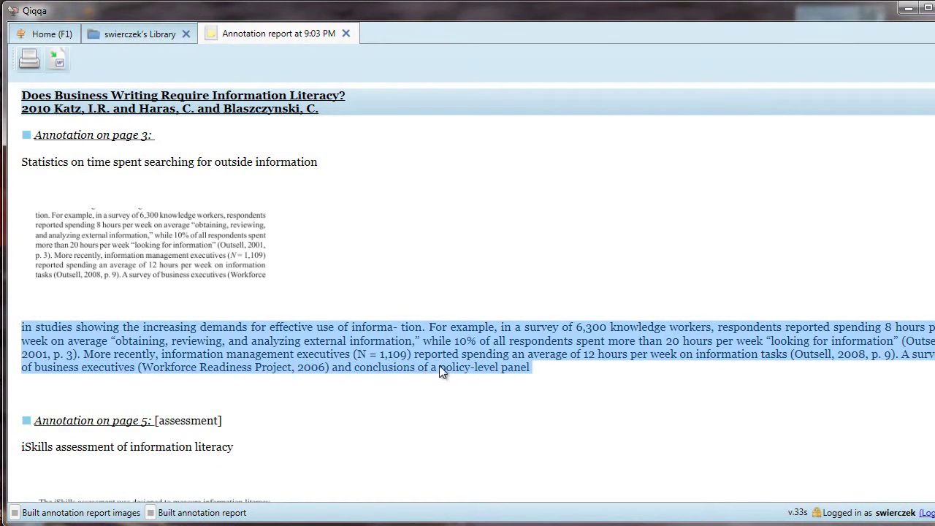
pyautogui.click(546, 388)
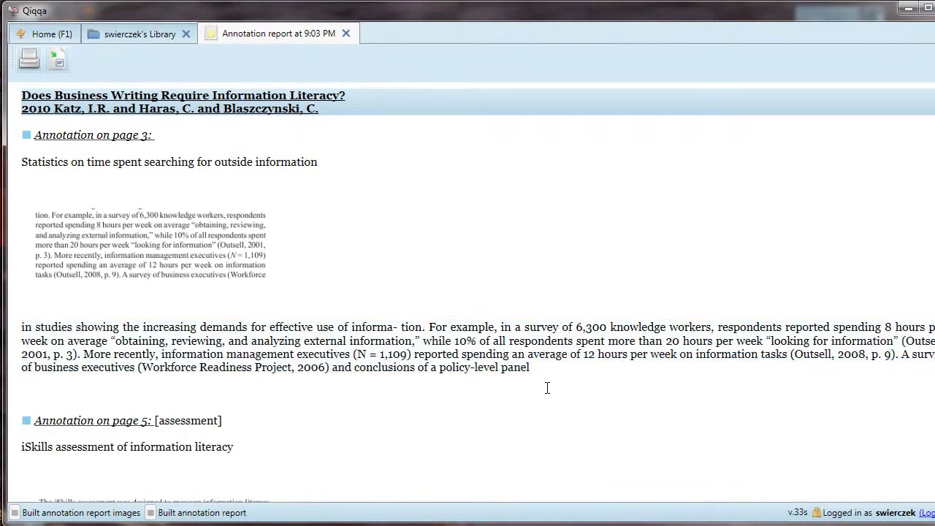
pyautogui.scroll(-4, 547, 388)
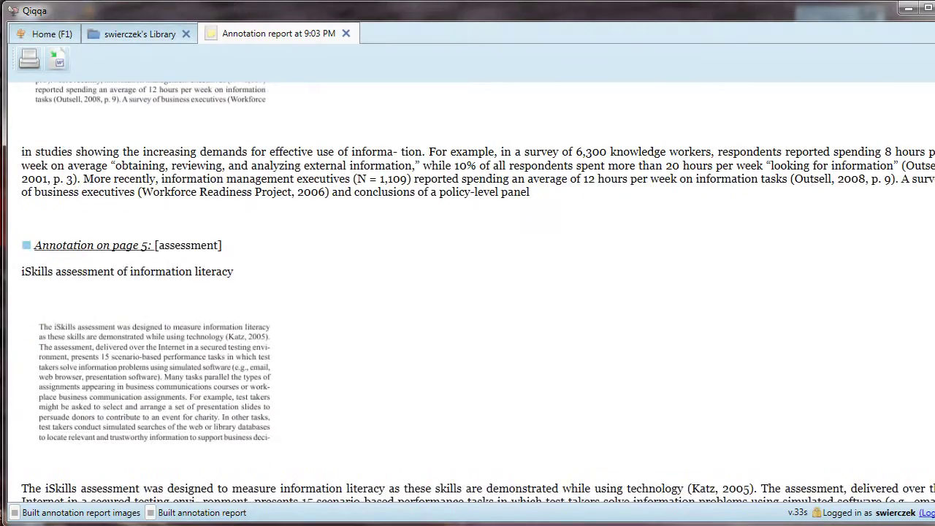
pyautogui.scroll(-15, 477, 292)
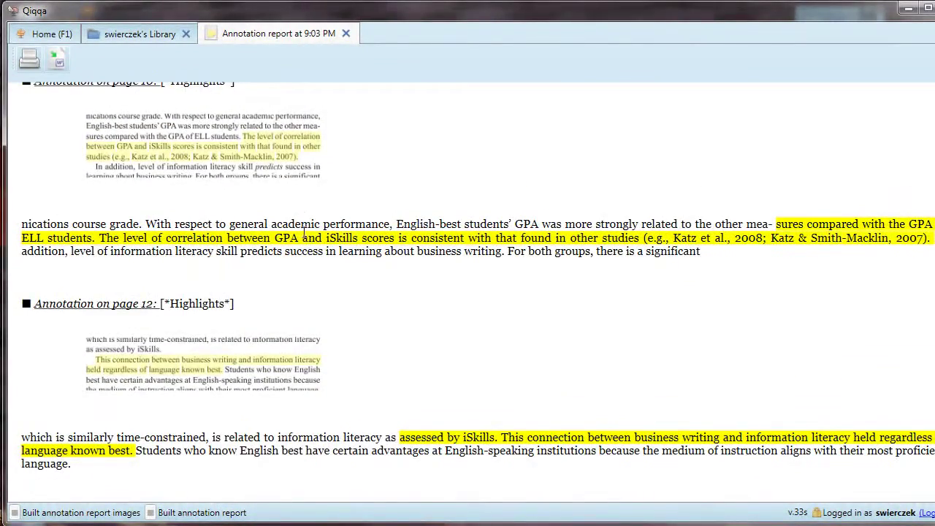
# Step: Open the source paper from the page 12 highlight about business writing and information literacy, and look at the nearby highlighted passages
pyautogui.click(215, 365)
pyautogui.scroll(-4, 413, 357)
pyautogui.scroll(7, 417, 355)
pyautogui.scroll(3, 418, 352)
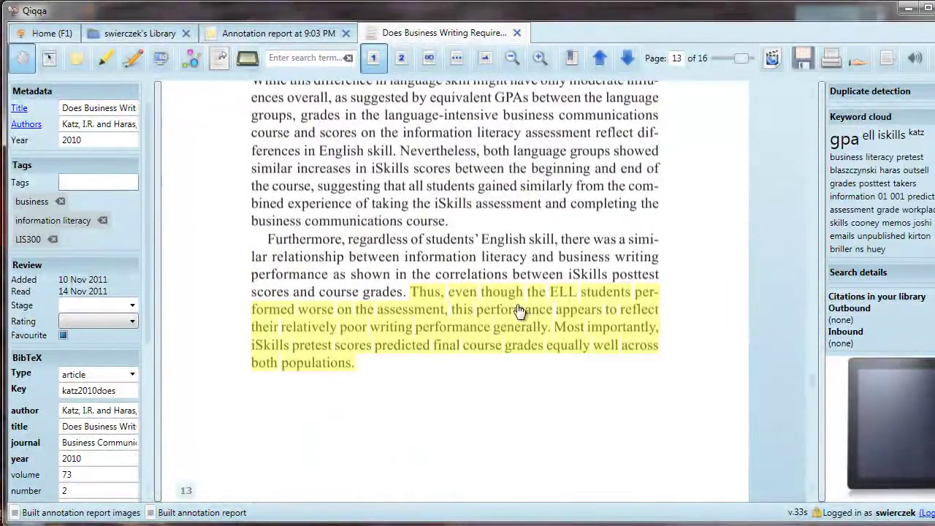
# Step: Return to the annotation report, review it down to the "Entering Unfamiliar Territory" annotations, and export the report to Word
pyautogui.click(297, 36)
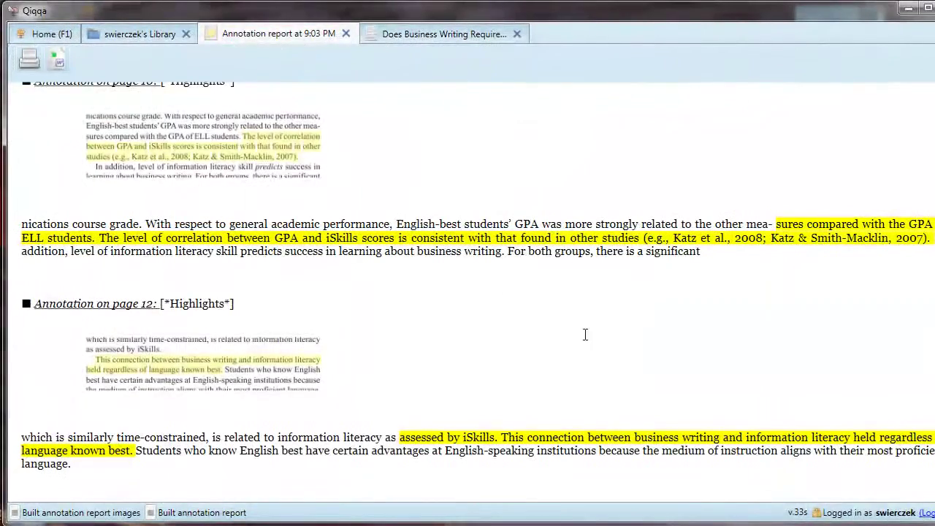
pyautogui.scroll(-1, 592, 348)
pyautogui.scroll(-9, 592, 350)
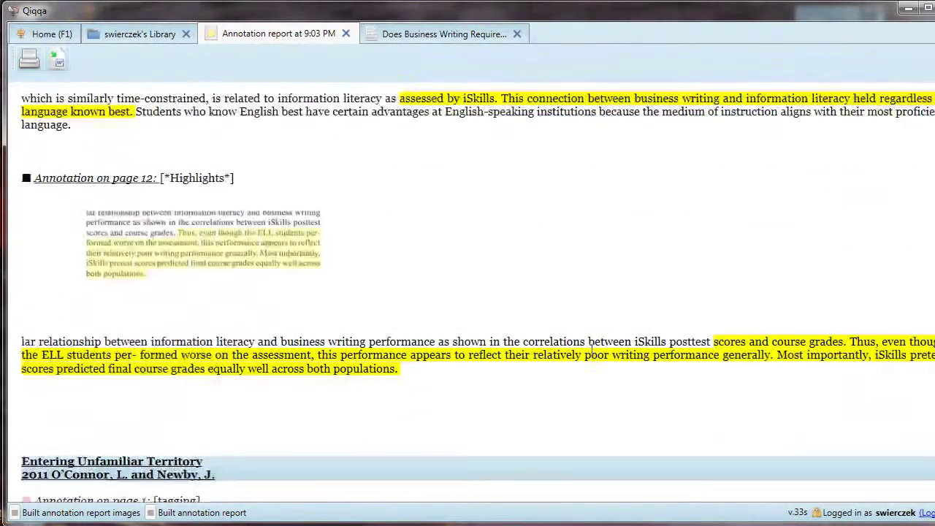
pyautogui.scroll(-5, 583, 340)
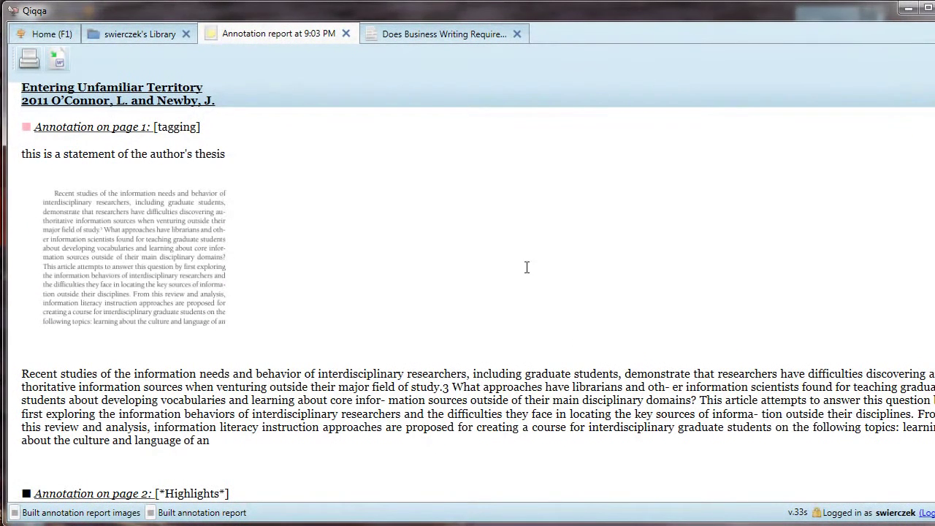
pyautogui.click(57, 57)
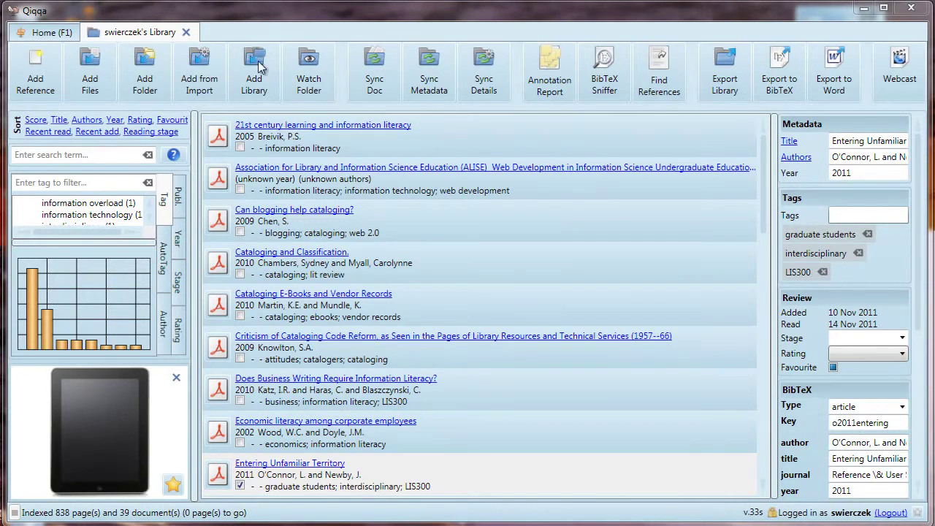
# Step: Open the online view of the library from Qiqqa's home screen and look through the papers available for download
pyautogui.click(51, 33)
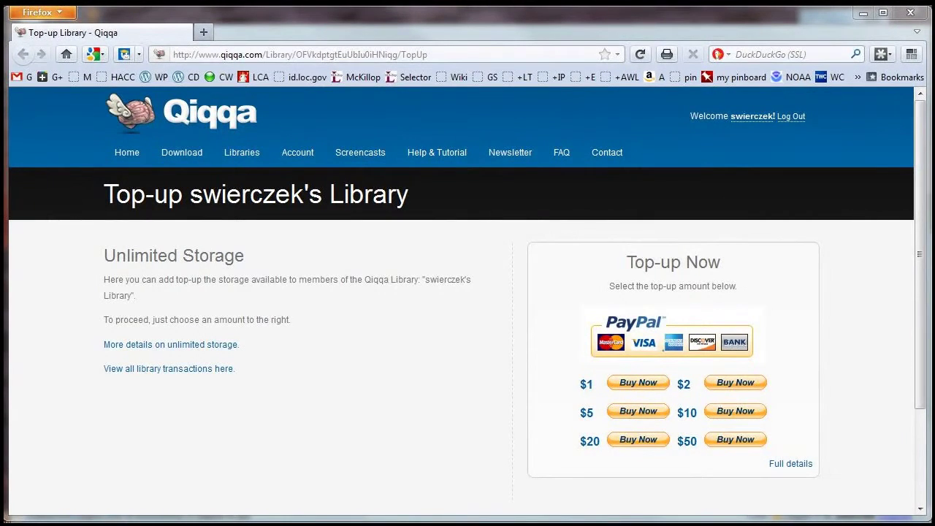
pyautogui.hotkey('alt', 'Tab')
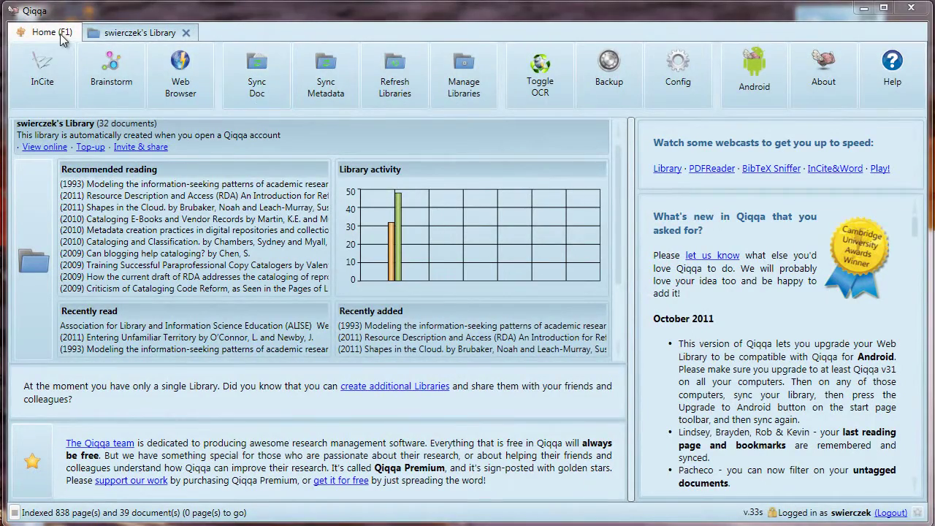
pyautogui.click(32, 147)
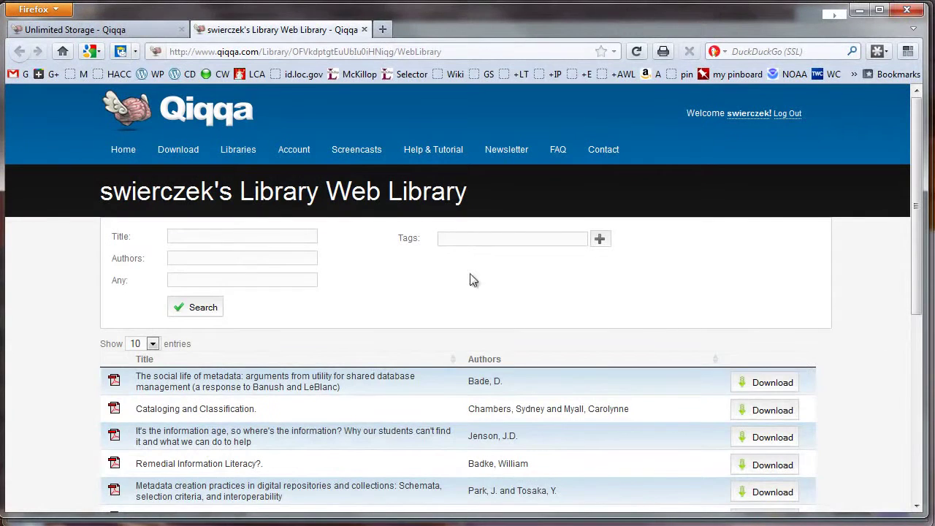
pyautogui.scroll(-2, 846, 315)
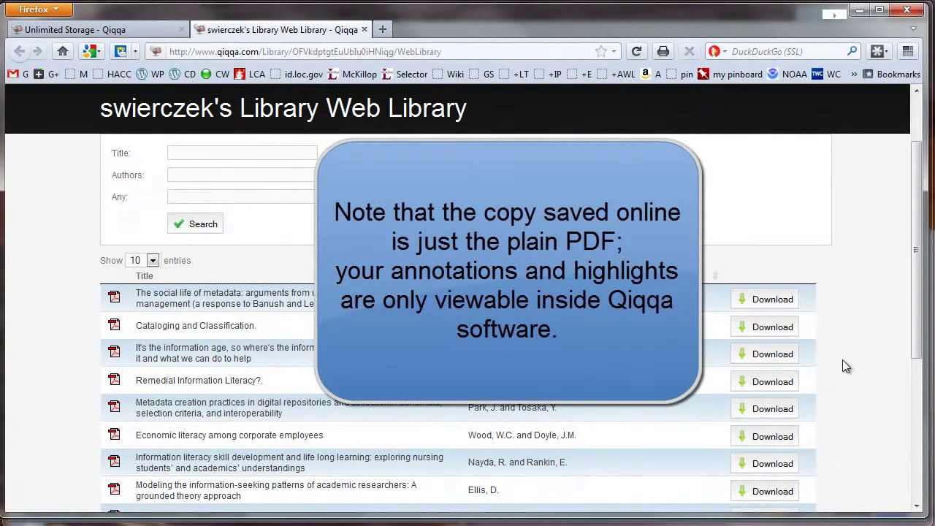
pyautogui.scroll(2, 843, 361)
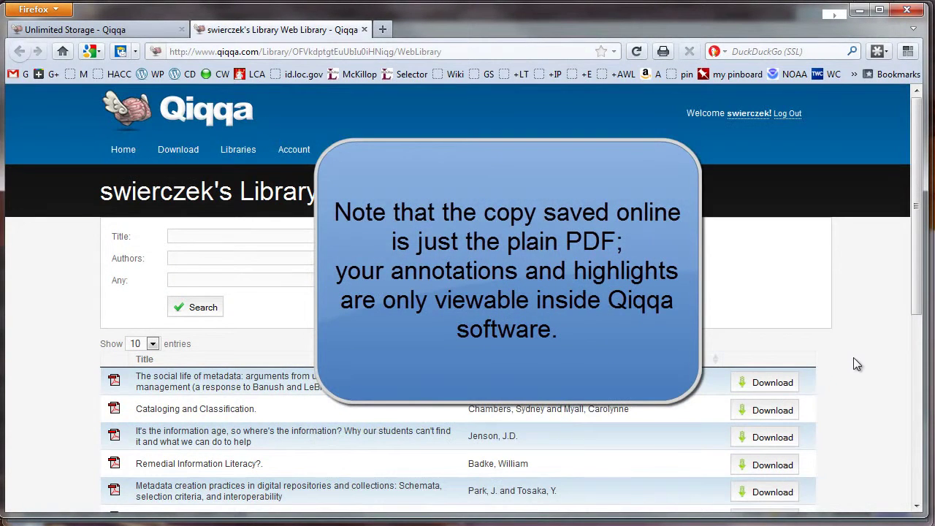
# Step: Open the library's storage top-up page from the web list of libraries, and view the details on unlimited storage
pyautogui.click(239, 152)
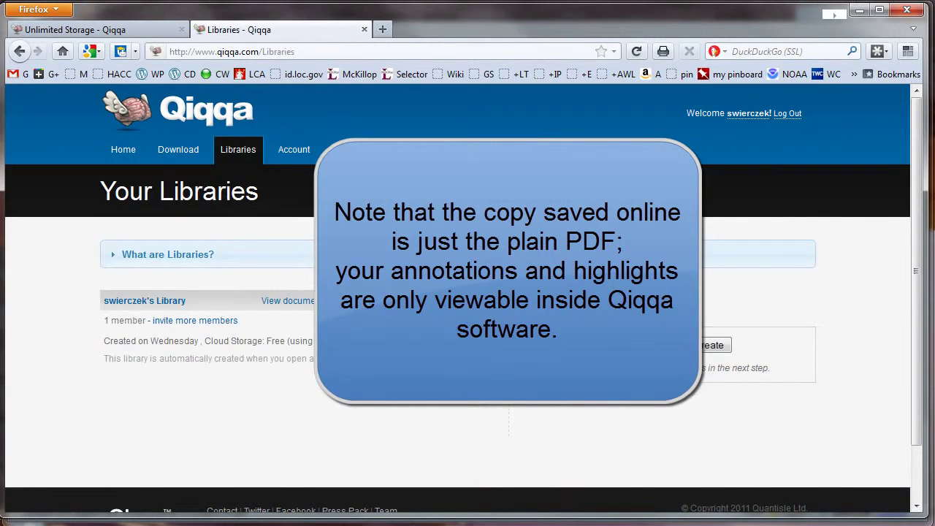
pyautogui.click(397, 342)
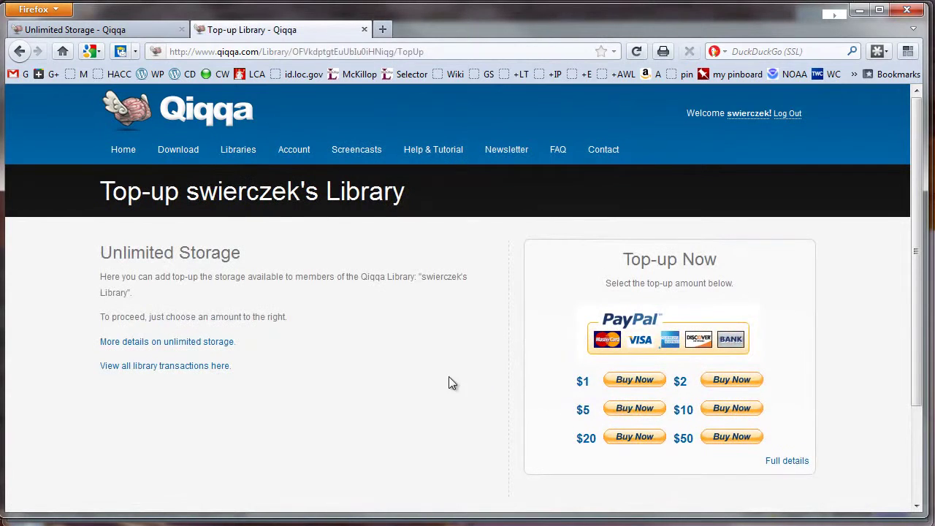
pyautogui.click(194, 342)
# Step: Examine the storage cost examples and the free allowance summary on the Unlimited Storage page
pyautogui.scroll(-3, 423, 372)
pyautogui.scroll(-3, 427, 380)
pyautogui.moveTo(154, 277); pyautogui.dragTo(116, 277)
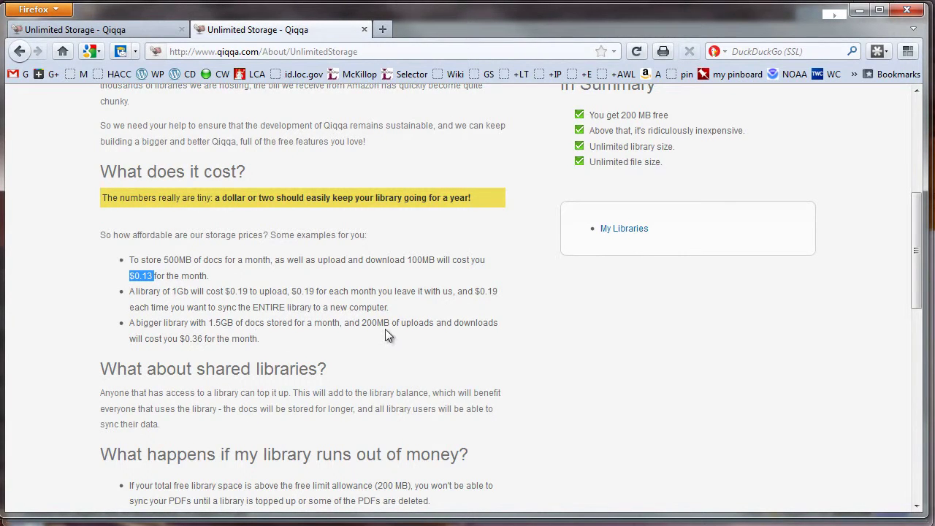
pyautogui.moveTo(208, 340); pyautogui.dragTo(164, 339)
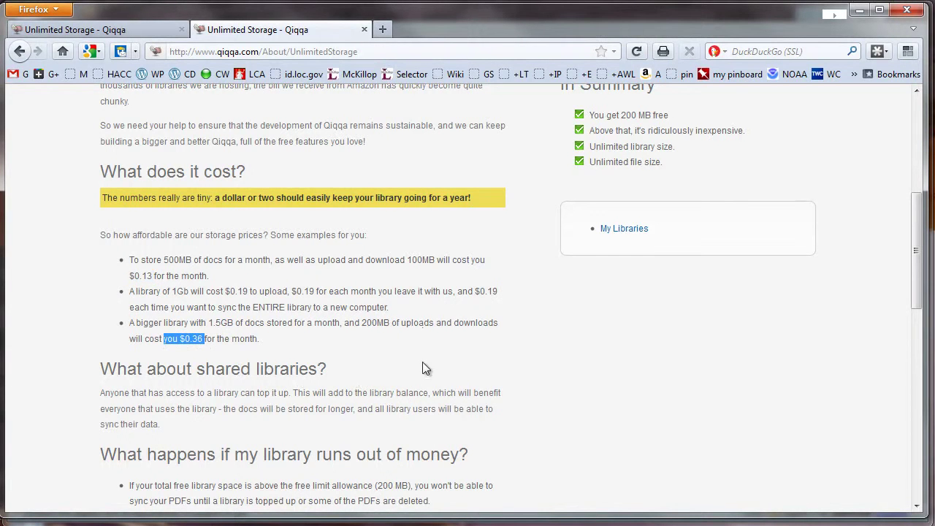
pyautogui.click(552, 363)
pyautogui.scroll(4, 550, 361)
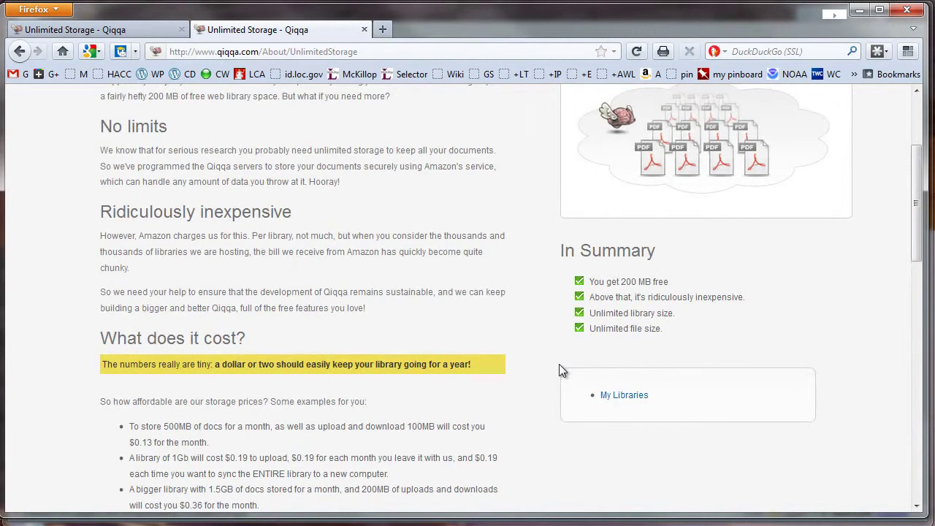
pyautogui.scroll(-2, 563, 371)
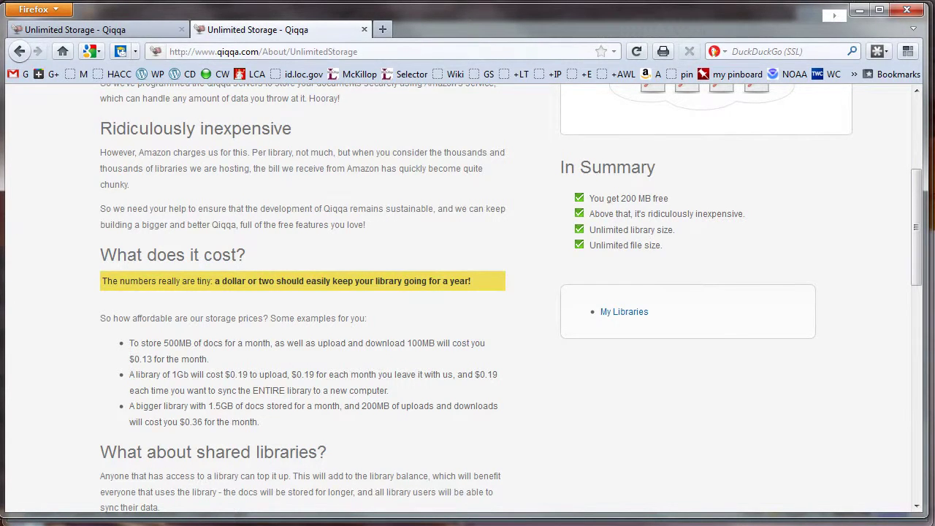
# Step: Switch back to Qiqqa, start a backup to a ZIP file on the Desktop, and cancel it
pyautogui.hotkey('alt', 'Tab')
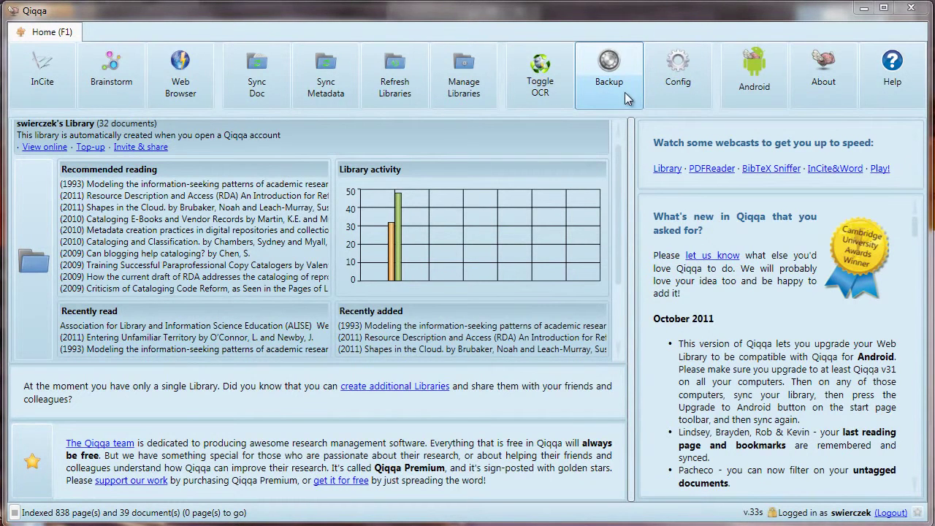
pyautogui.click(626, 94)
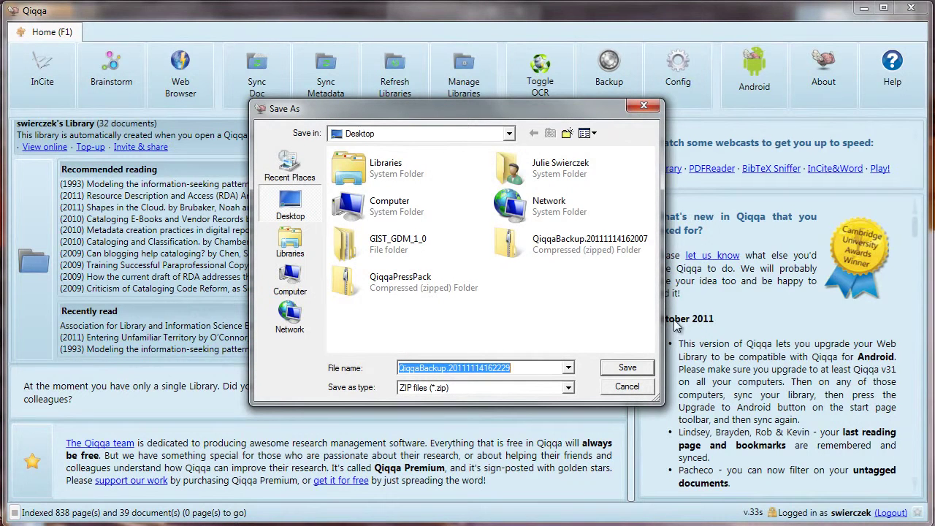
pyautogui.click(646, 392)
pyautogui.click(576, 418)
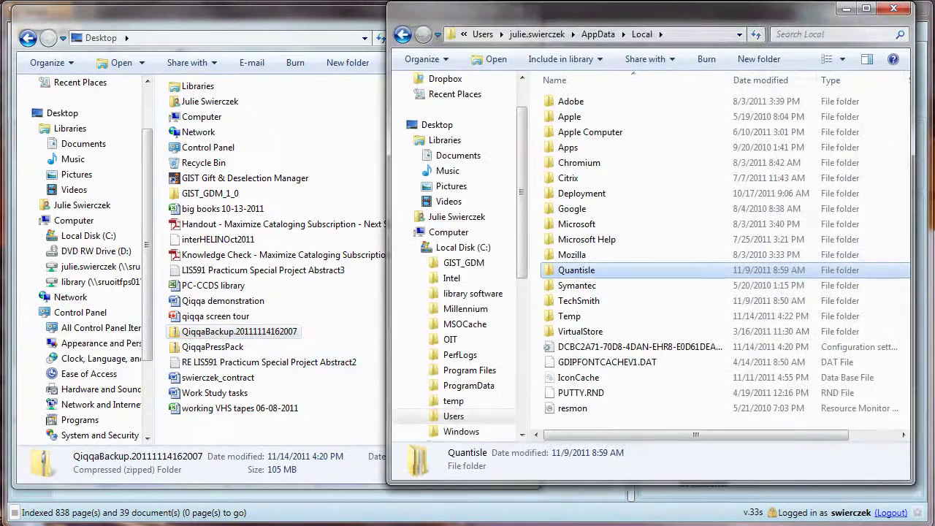
# Step: Open the Qiqqa folder inside the local Quantisle folder, and the matching Qiqqa folder inside the QiqqaBackup ZIP file
pyautogui.moveTo(620, 270)
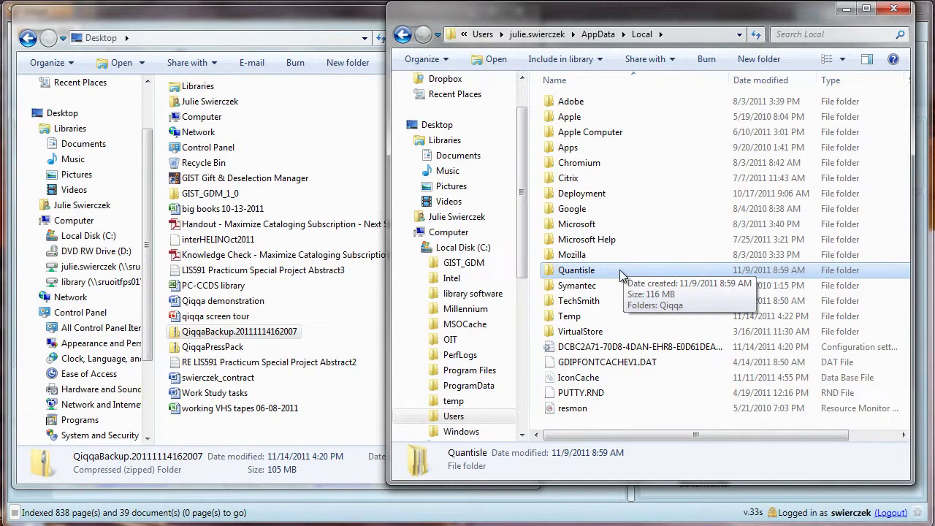
pyautogui.doubleClick(620, 270)
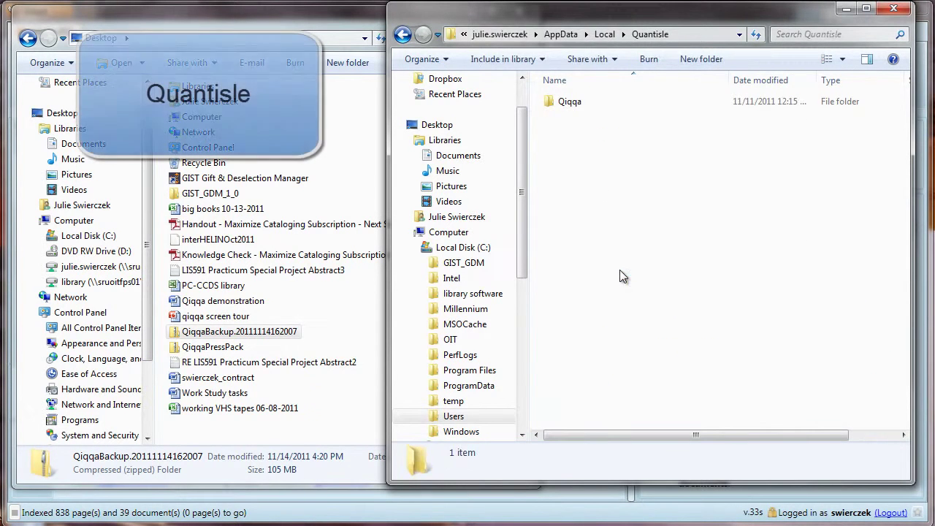
pyautogui.doubleClick(587, 102)
pyautogui.doubleClick(272, 331)
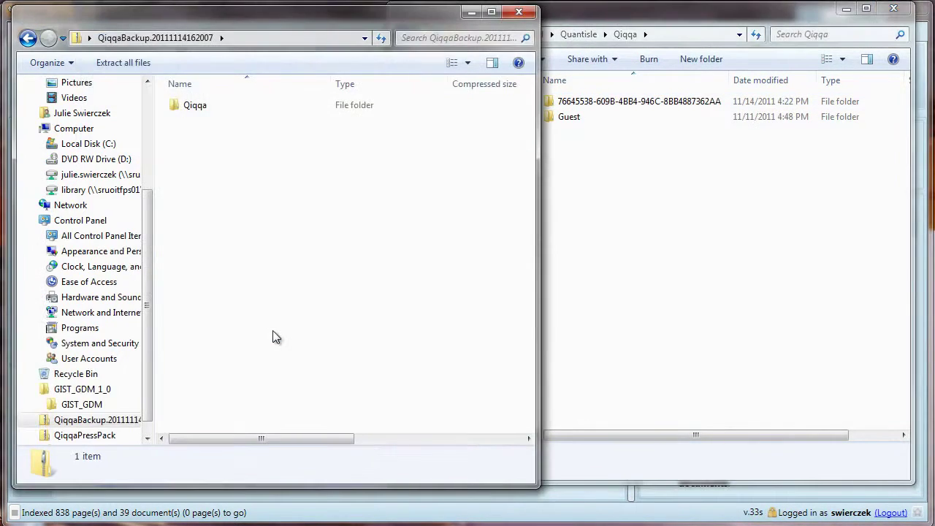
pyautogui.doubleClick(194, 105)
# Step: Copy the account data folder from the backup ZIP and select its counterpart in the local Qiqqa folder for restoring
pyautogui.click(235, 105)
pyautogui.rightClick(235, 106)
pyautogui.click(290, 167)
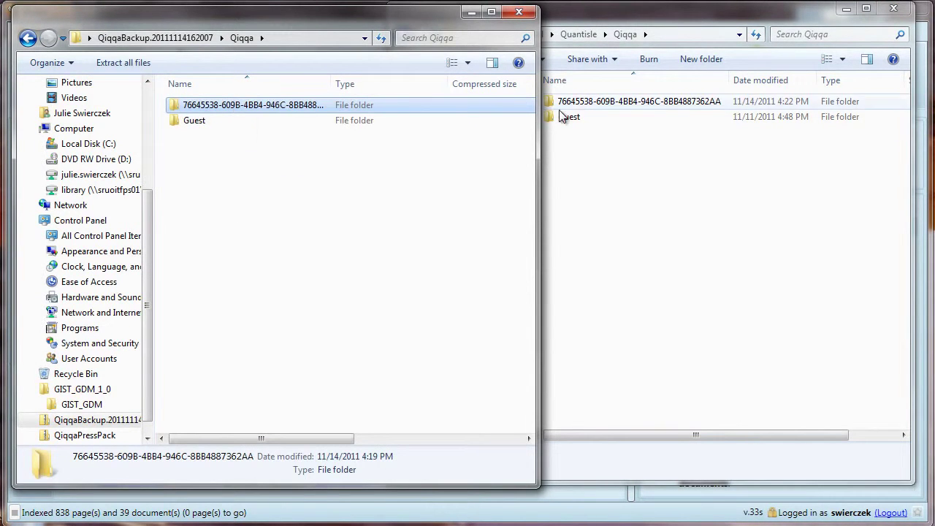
pyautogui.click(574, 105)
pyautogui.rightClick(573, 105)
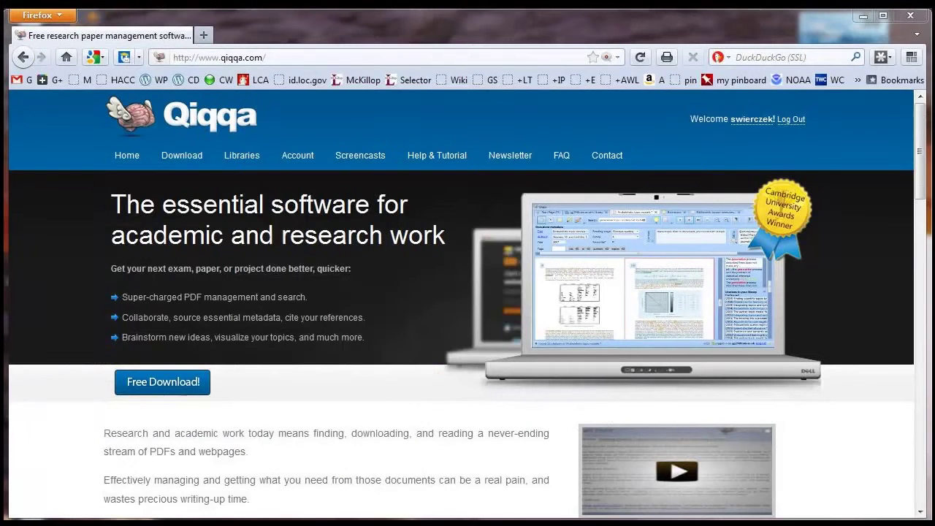